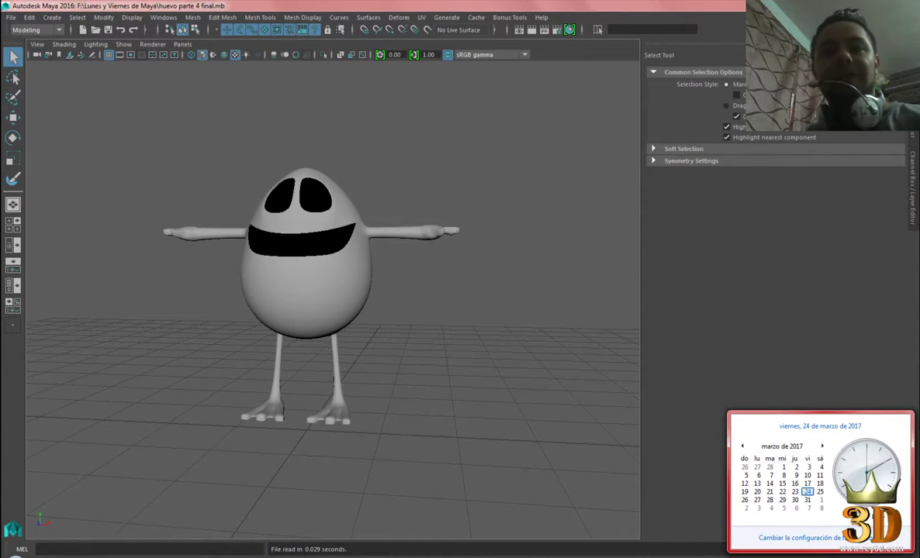
Dismiss the calendar popup and tumble the view around the egg character.
key("Escape")
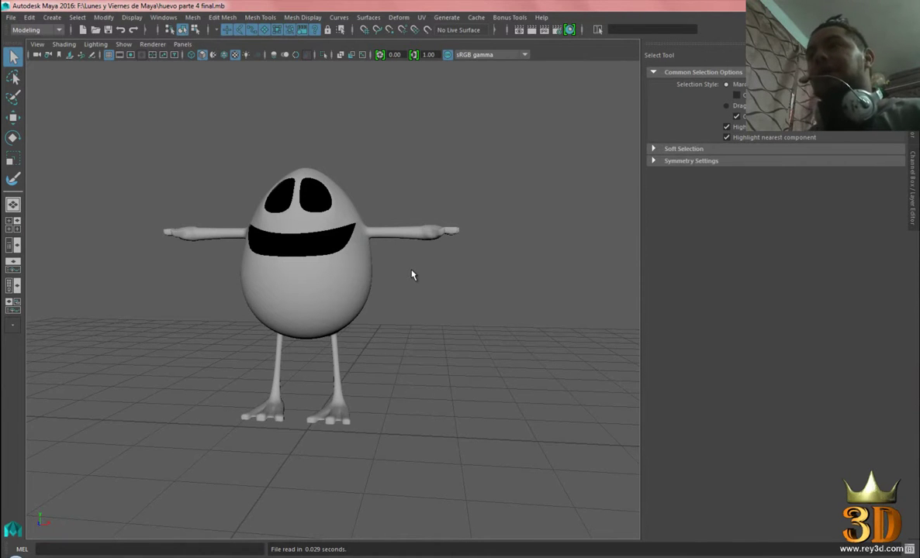
mouse_move(409, 273)
left_mouse_down("alt")
mouse_move(451, 254)
mouse_move(466, 233)
left_mouse_up("alt")
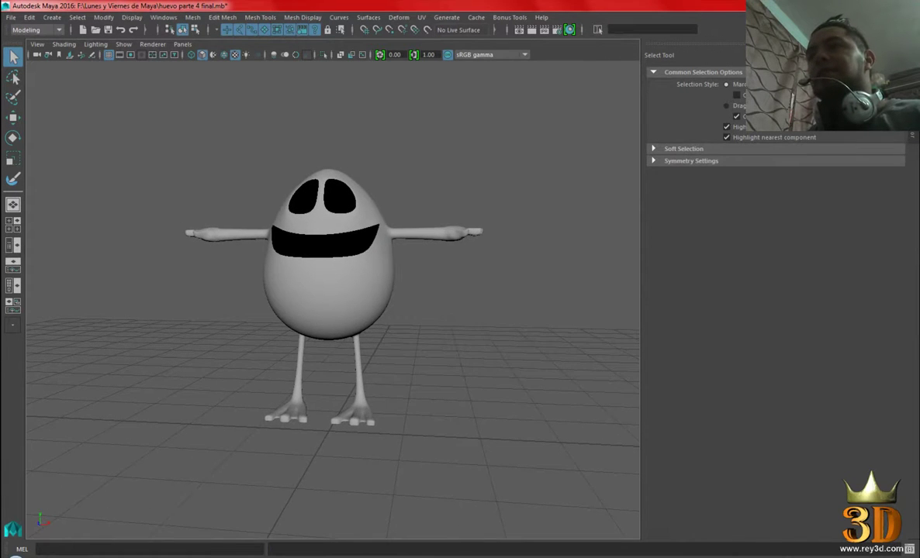
mouse_move(521, 242)
left_mouse_down("alt")
mouse_move(518, 194)
mouse_move(561, 199)
mouse_move(508, 203)
left_mouse_up("alt")
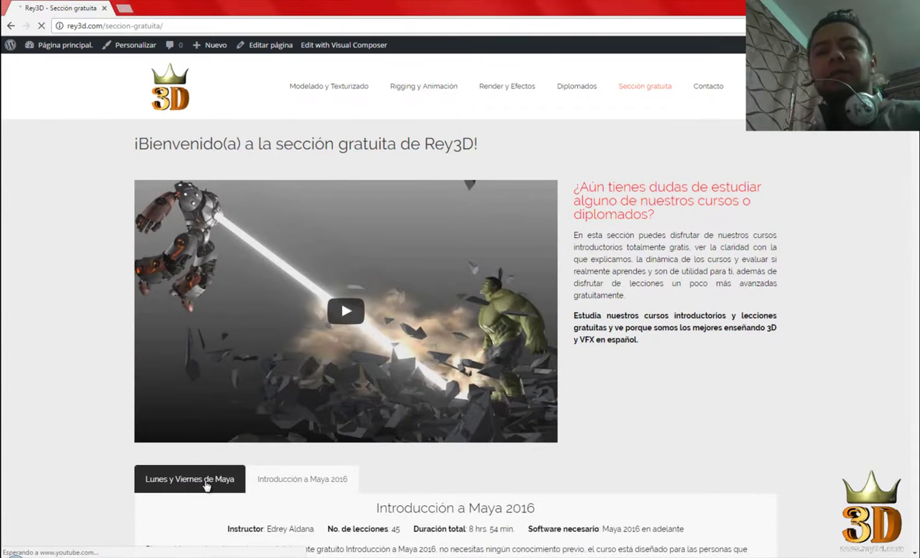
Browse the Lunes y Viernes de Maya list down to the 'Modelando un personaje para animación' parts, then return to Maya.
left_click(199, 483)
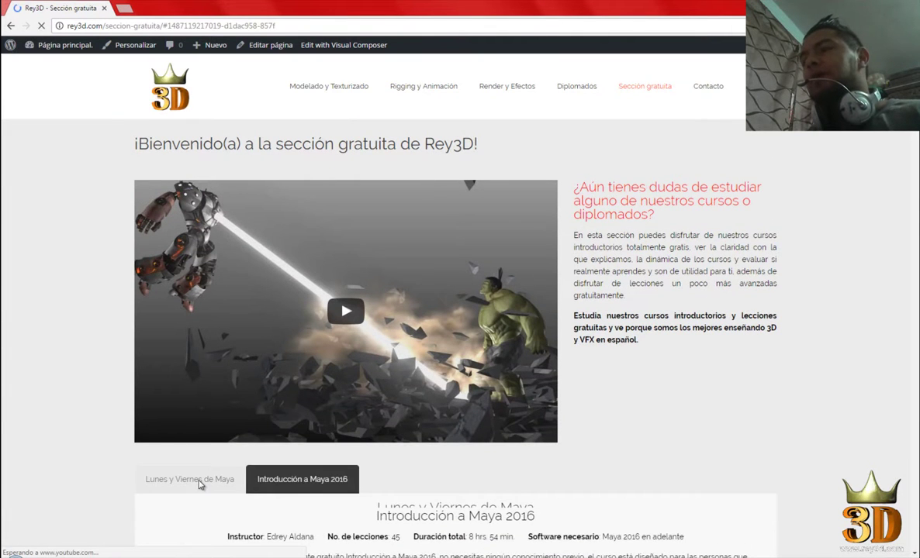
scroll(790, 323, "down", 4)
scroll(807, 318, "down", 3)
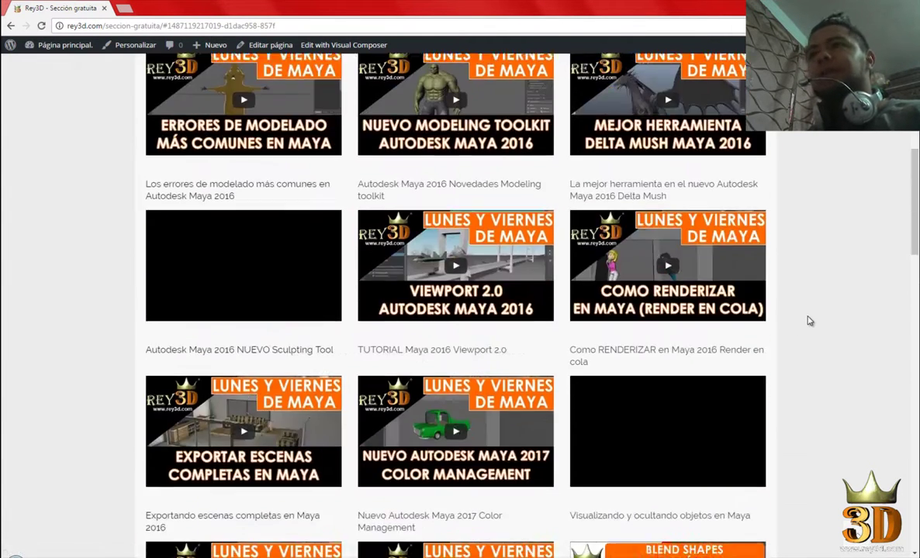
scroll(543, 210, "up", 1)
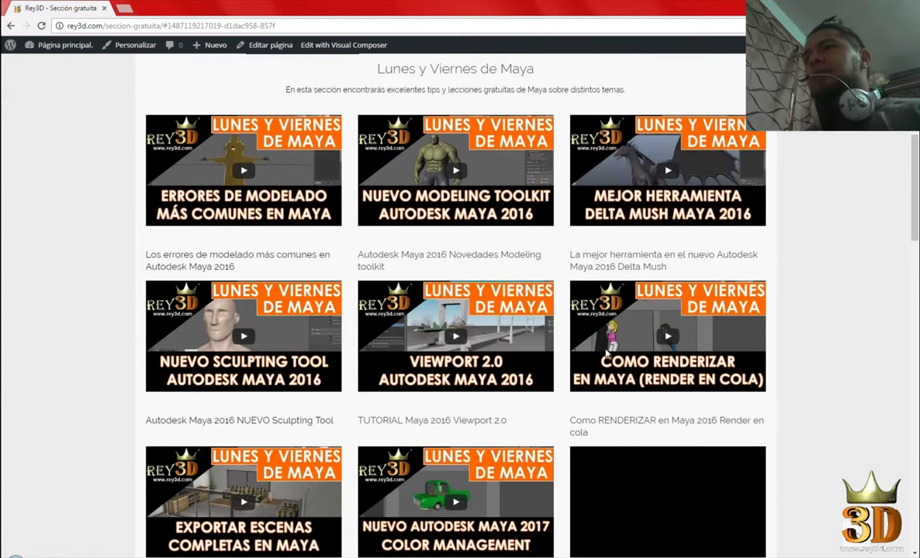
scroll(790, 359, "down", 2)
scroll(825, 345, "down", 1)
scroll(828, 344, "down", 2)
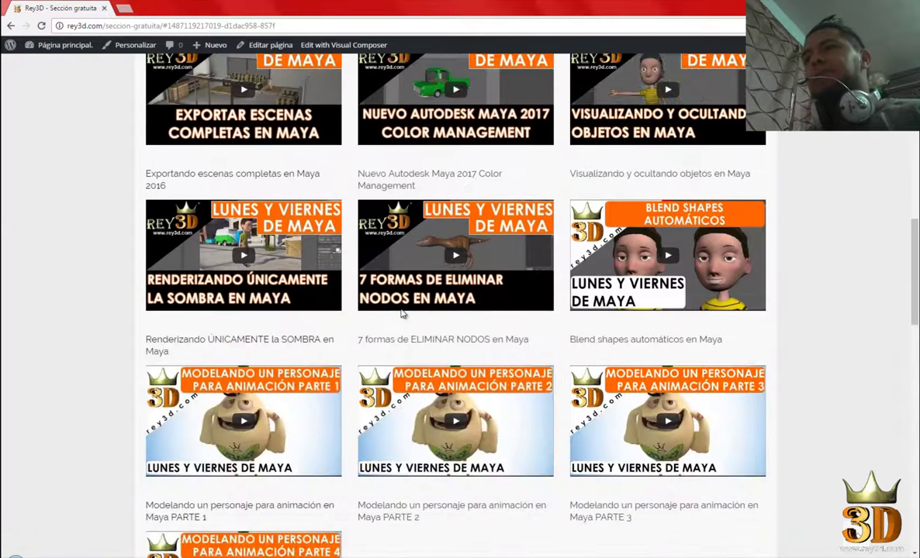
scroll(830, 284, "down", 2)
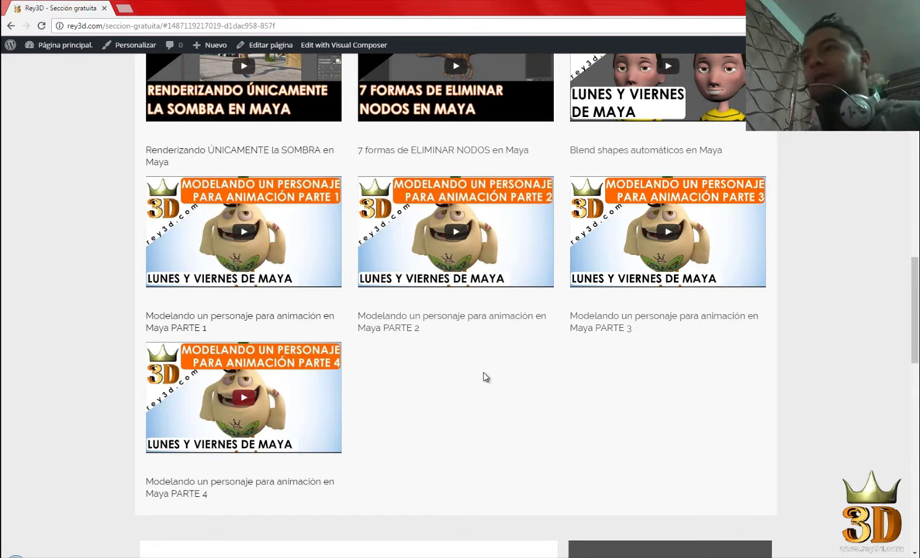
key("alt+Tab")
mouse_move(400, 318)
left_mouse_down("alt")
mouse_move(506, 266)
mouse_move(501, 260)
mouse_move(509, 272)
left_mouse_up("alt")
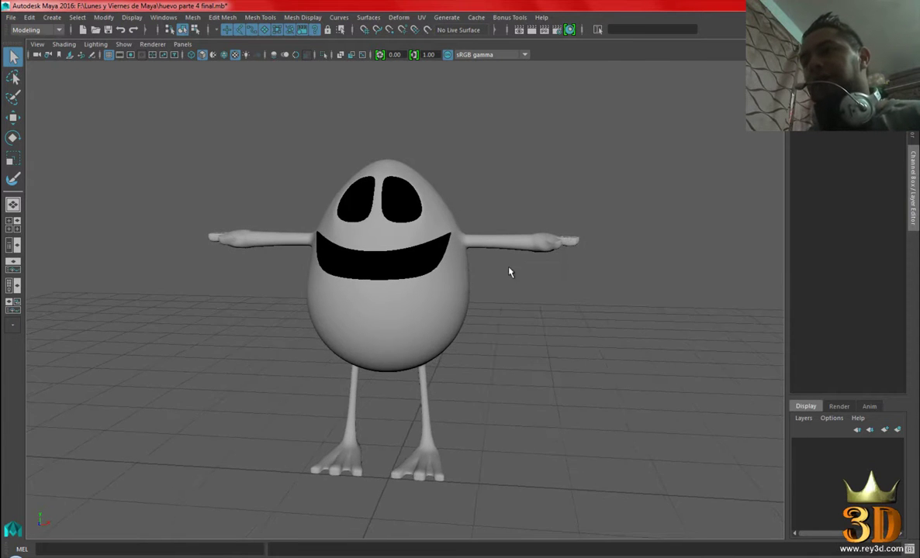
key("alt+Tab")
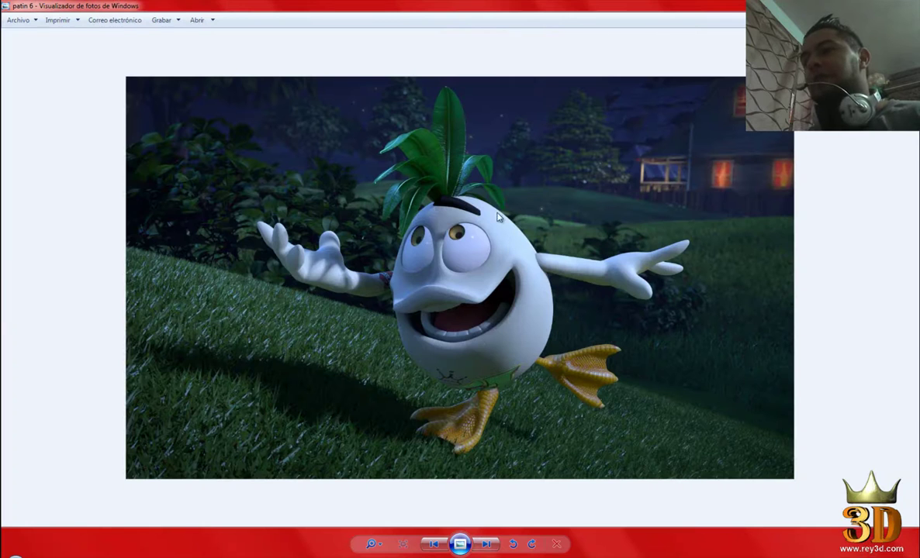
left_click(488, 545)
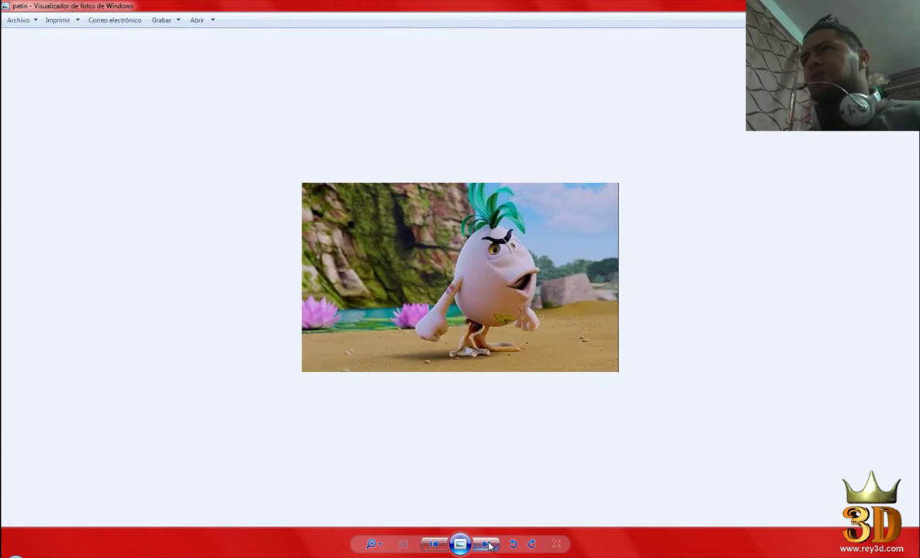
left_click(489, 546)
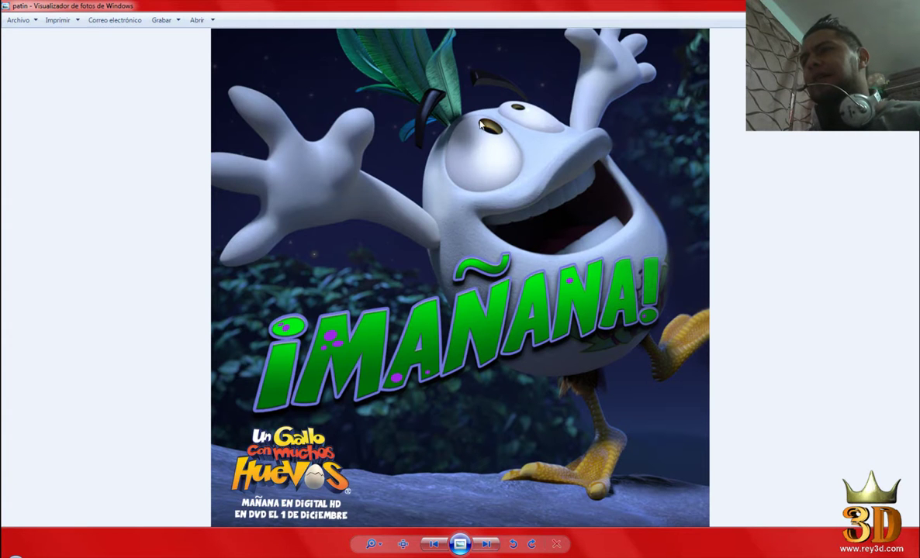
left_click(488, 546)
left_click(489, 546)
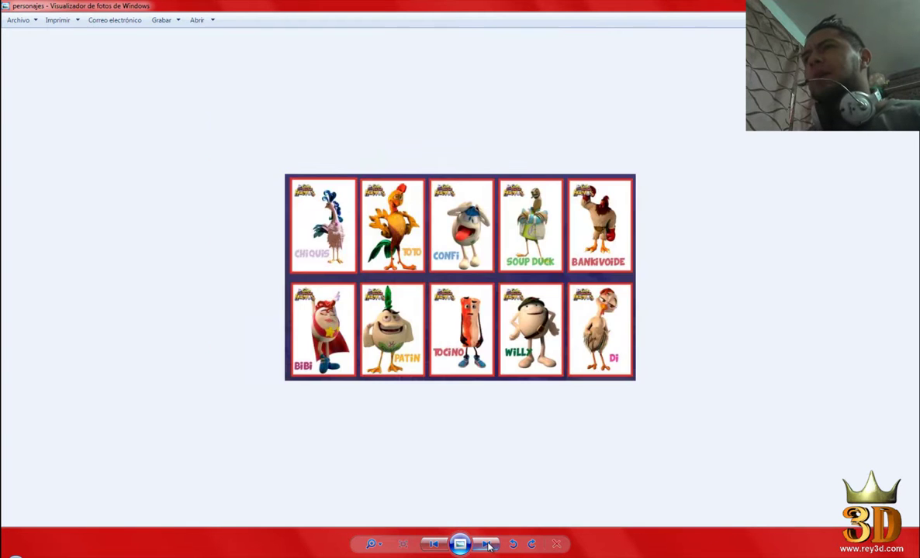
left_click(489, 546)
left_click(489, 546)
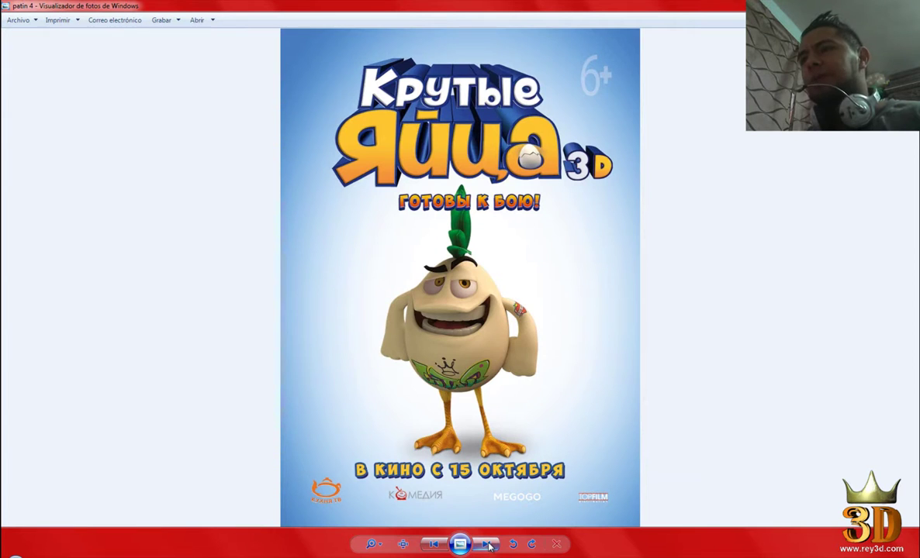
left_click(488, 546)
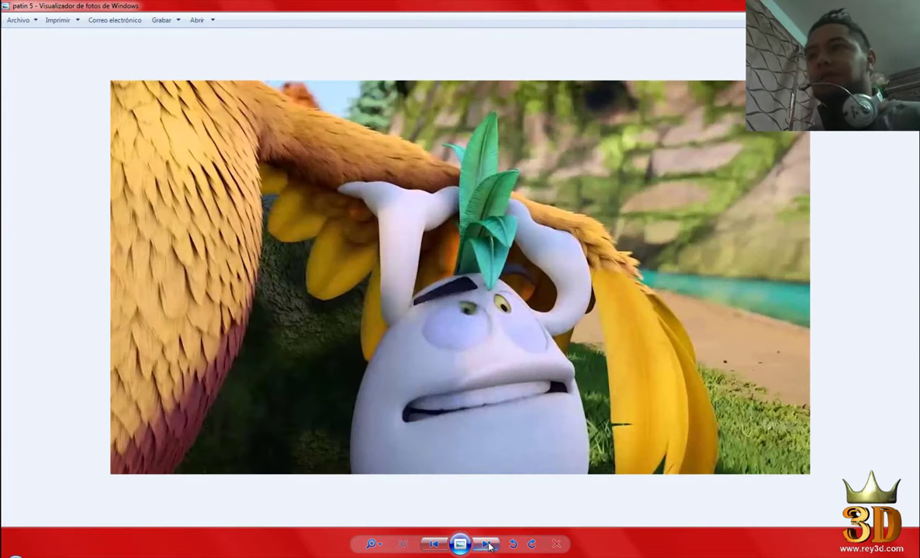
left_click(489, 546)
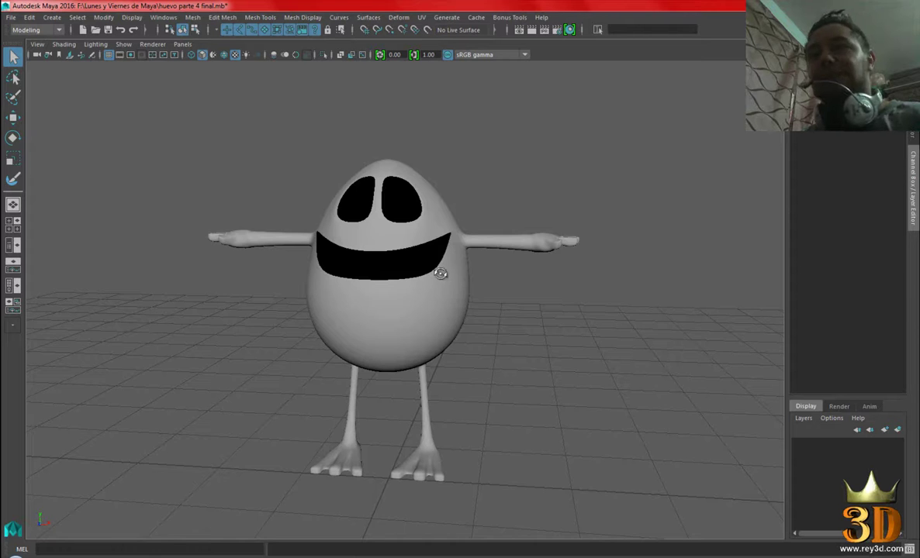
mouse_move(445, 273)
left_mouse_down("alt")
mouse_move(523, 285)
mouse_move(476, 213)
mouse_move(477, 230)
left_mouse_up("alt")
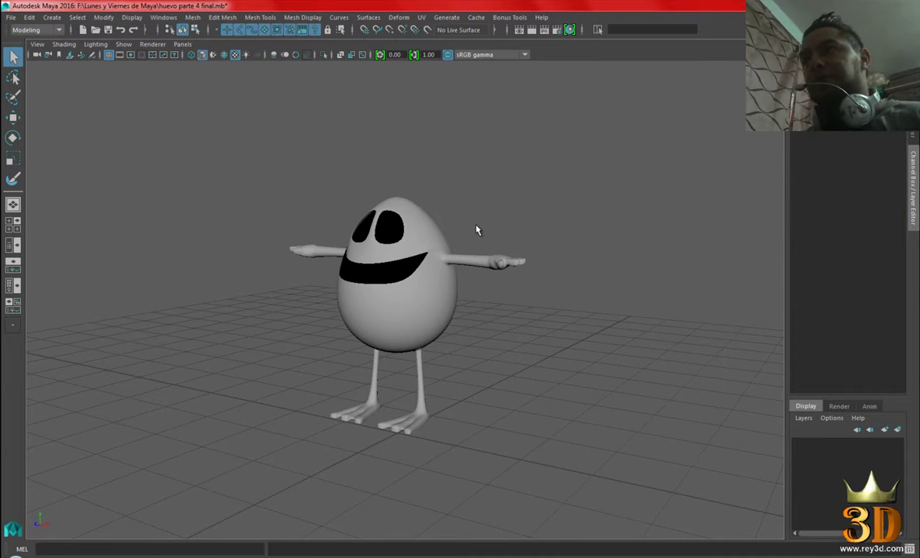
Orbit around the egg and open Create > Polygon Primitives from the hotbox.
left_click_drag(468, 230, 480, 232, "alt")
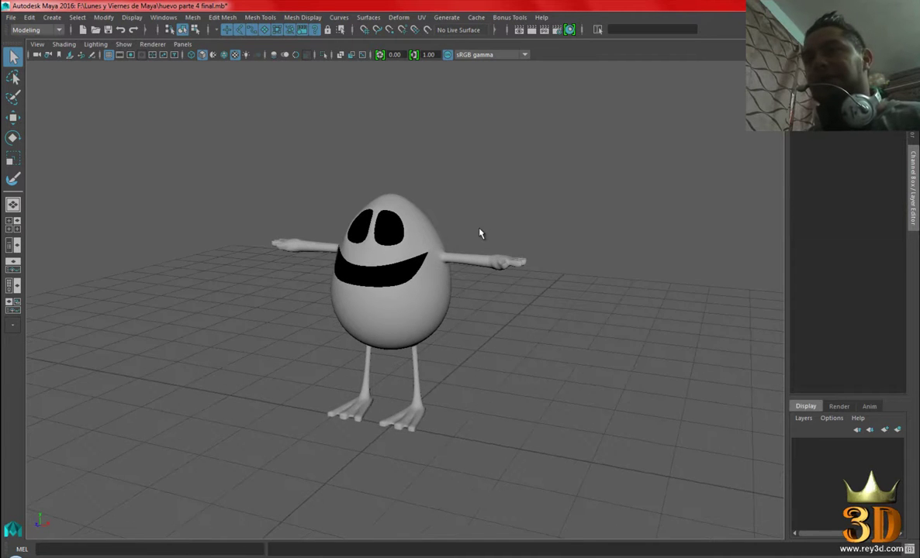
mouse_move(429, 218)
left_mouse_down("alt")
mouse_move(476, 225)
mouse_move(316, 263)
left_mouse_up("alt")
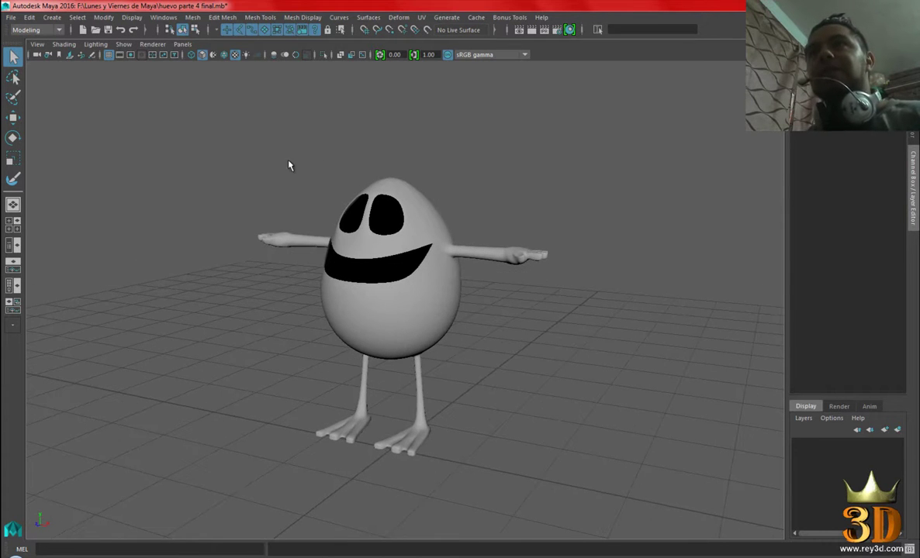
key("space")
left_click(151, 111)
mouse_move(183, 153)
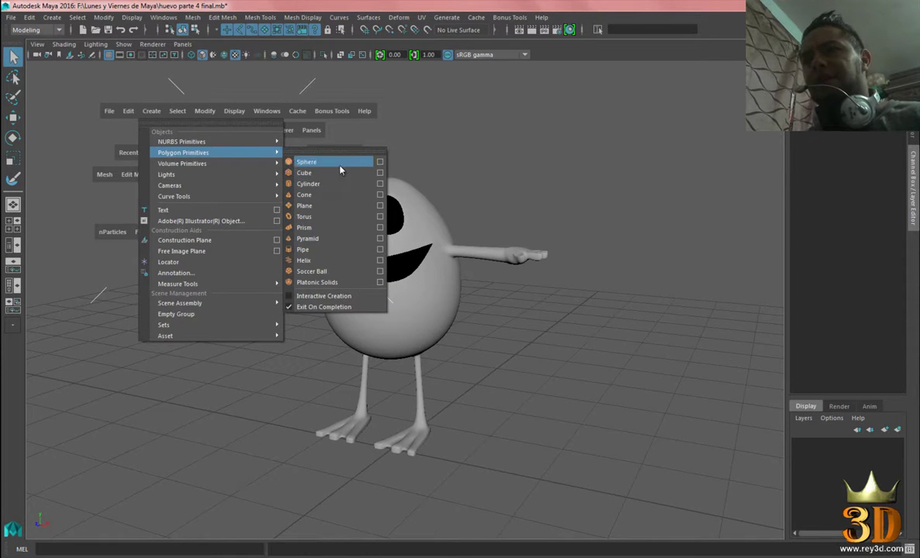
Create a polygon sphere, raise it to the head and rotate its pole forward.
left_click(307, 161)
key("w")
mouse_move(485, 382)
left_mouse_down("alt")
mouse_move(384, 387)
mouse_move(425, 310)
mouse_move(411, 234)
left_mouse_up("alt")
scroll(374, 281, "up", 2)
key("e")
left_click_drag(341, 211, 486, 213)
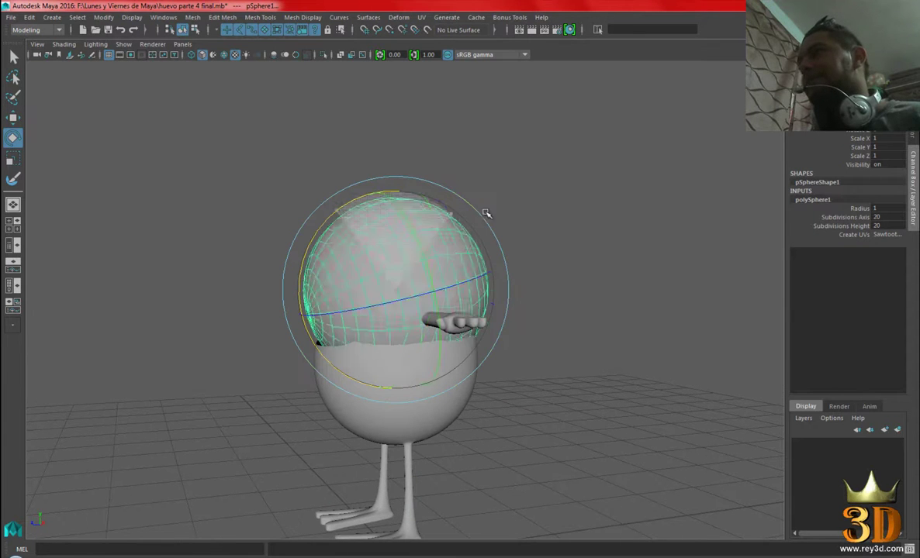
left_click_drag(318, 342, 318, 342)
Scale the sphere to 0.327 and move it into the right eye socket.
key("w")
left_click_drag(404, 334, 578, 304, "alt")
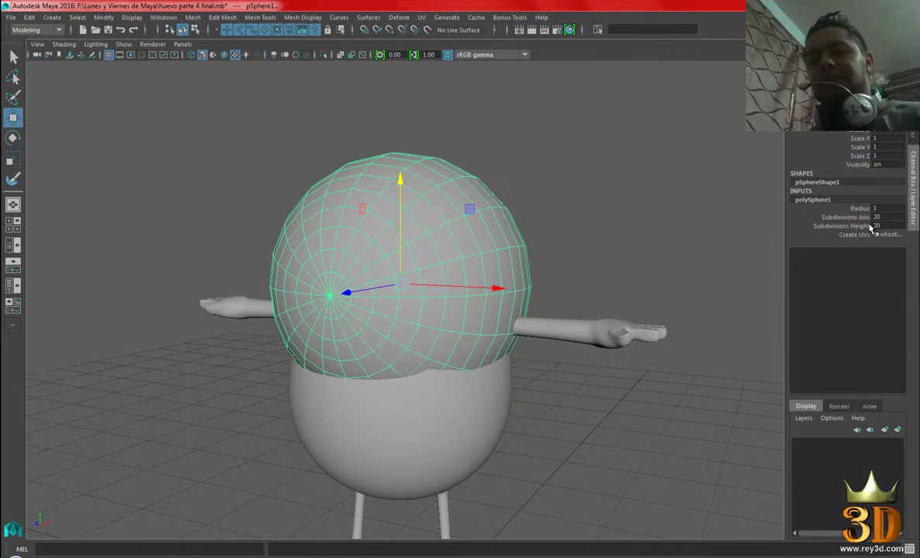
mouse_move(383, 270)
left_mouse_down("alt")
mouse_move(441, 287)
mouse_move(242, 288)
left_mouse_up("alt")
key("r")
key("w")
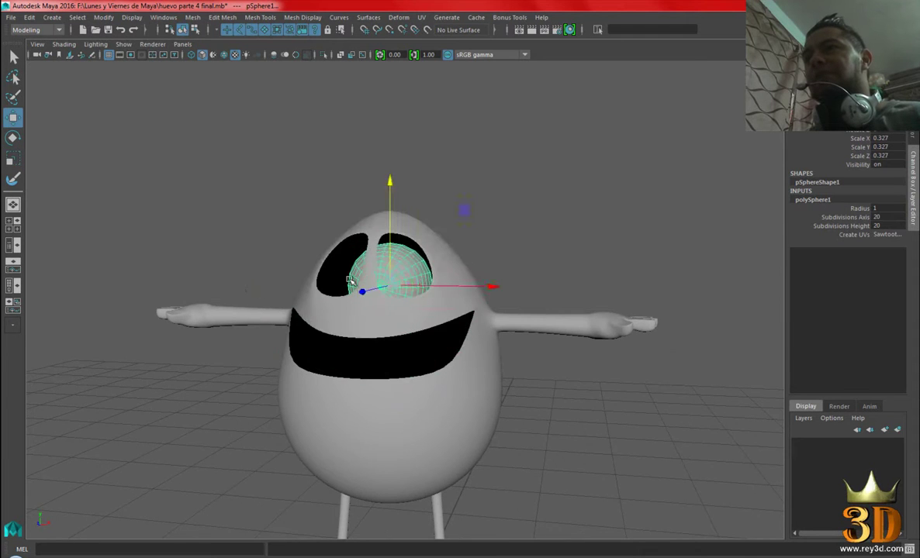
scroll(495, 284, "up", 3)
mouse_move(472, 283)
left_mouse_down()
mouse_move(507, 281)
mouse_move(444, 259)
mouse_move(403, 172)
mouse_move(416, 140)
left_mouse_up()
mouse_move(255, 124)
left_mouse_down("alt")
mouse_move(421, 292)
mouse_move(359, 252)
mouse_move(299, 253)
mouse_move(377, 283)
mouse_move(462, 289)
mouse_move(410, 204)
mouse_move(417, 222)
left_mouse_up("alt")
key("e")
Check the eye sphere's vertices, then lower the whole sphere slightly.
scroll(398, 235, "up", 2)
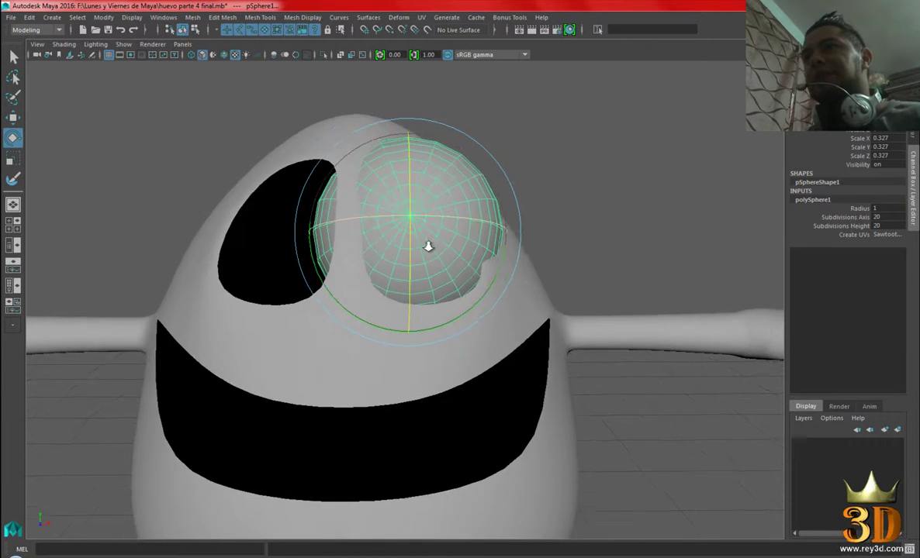
right_click_drag(457, 166, 410, 212)
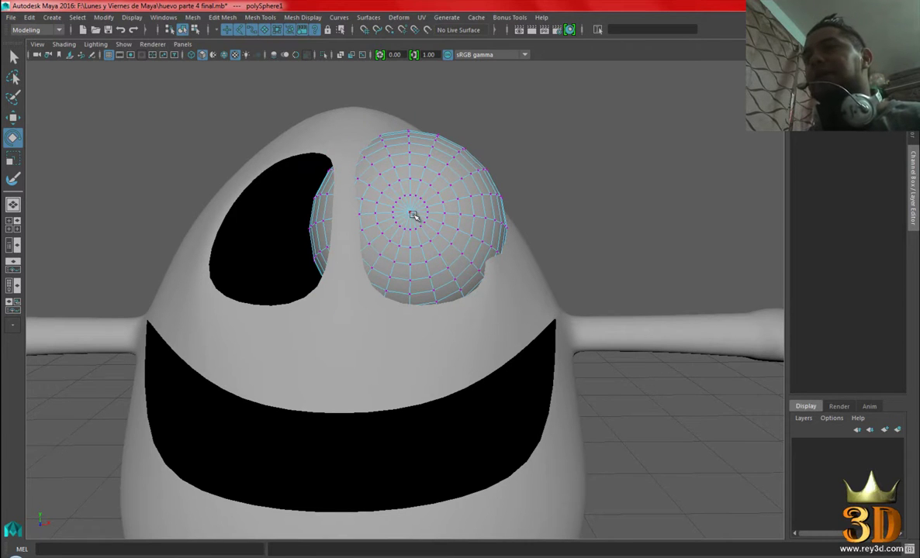
right_click_drag(456, 189, 509, 177)
key("w")
mouse_move(437, 207)
left_mouse_down("alt")
mouse_move(436, 280)
mouse_move(406, 139)
mouse_move(448, 206)
mouse_move(372, 246)
left_mouse_up("alt")
mouse_move(427, 144)
left_mouse_down()
mouse_move(427, 159)
mouse_move(527, 238)
mouse_move(439, 216)
mouse_move(273, 254)
left_mouse_up()
Stretch the eye sphere taller so it fills the right socket.
mouse_move(410, 277)
left_mouse_down("alt")
mouse_move(383, 270)
mouse_move(432, 326)
mouse_move(367, 262)
mouse_move(496, 273)
mouse_move(381, 277)
mouse_move(399, 273)
left_mouse_up("alt")
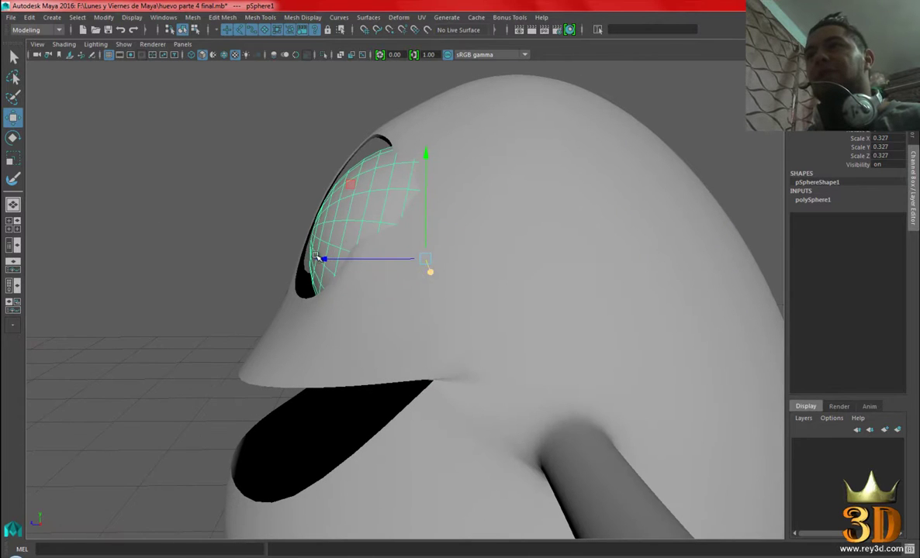
left_click_drag(417, 180, 428, 147)
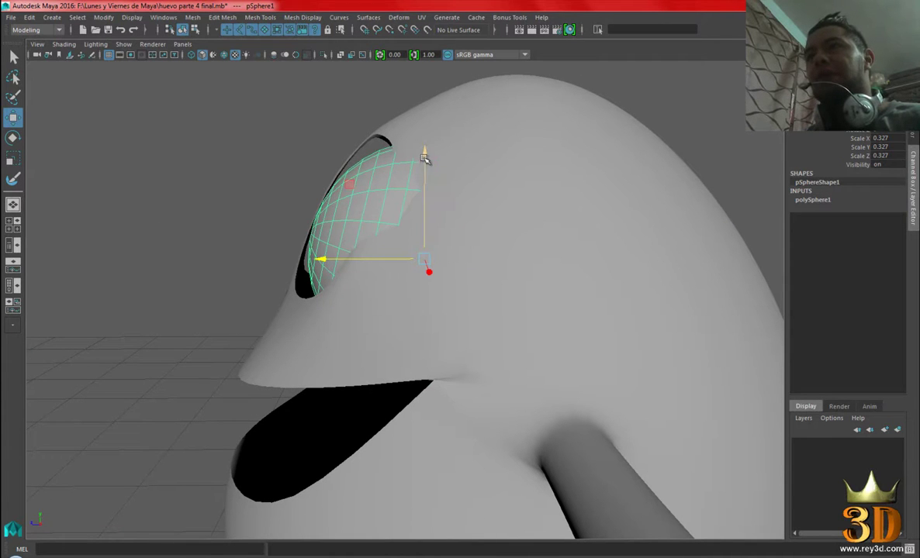
mouse_move(338, 266)
left_mouse_down("alt")
mouse_move(453, 271)
mouse_move(464, 280)
left_mouse_up("alt")
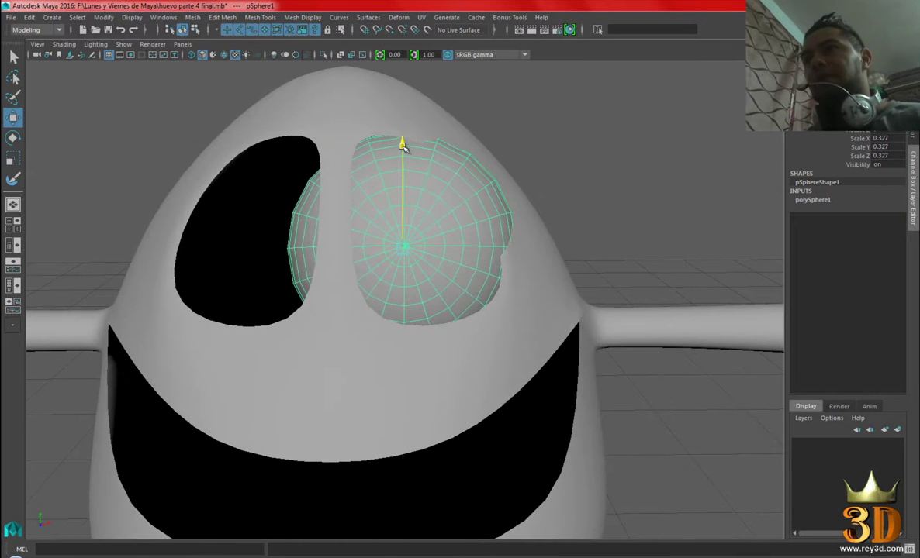
key("e")
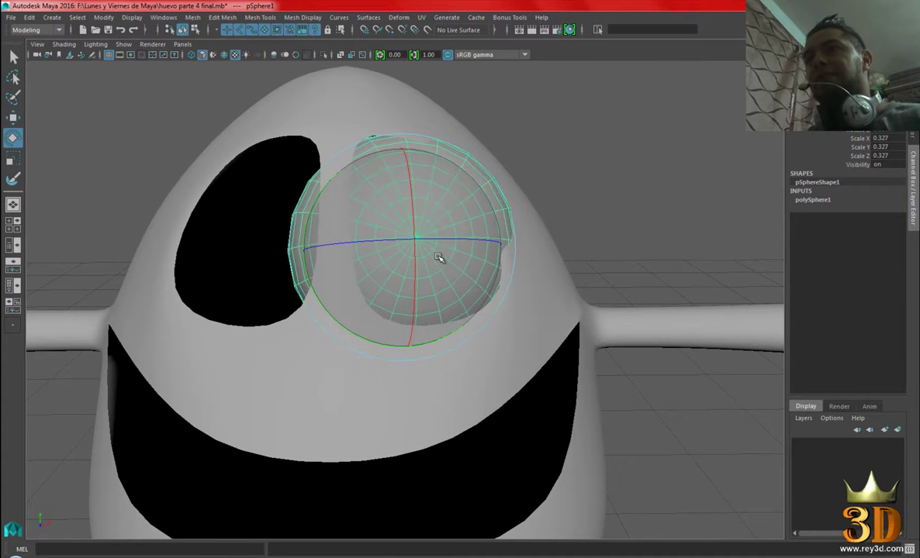
key("w")
scroll(291, 249, "down", 5)
scroll(365, 258, "up", 1)
Check the eye's fit, reselect it and nudge it slightly along X.
scroll(459, 316, "up", 3)
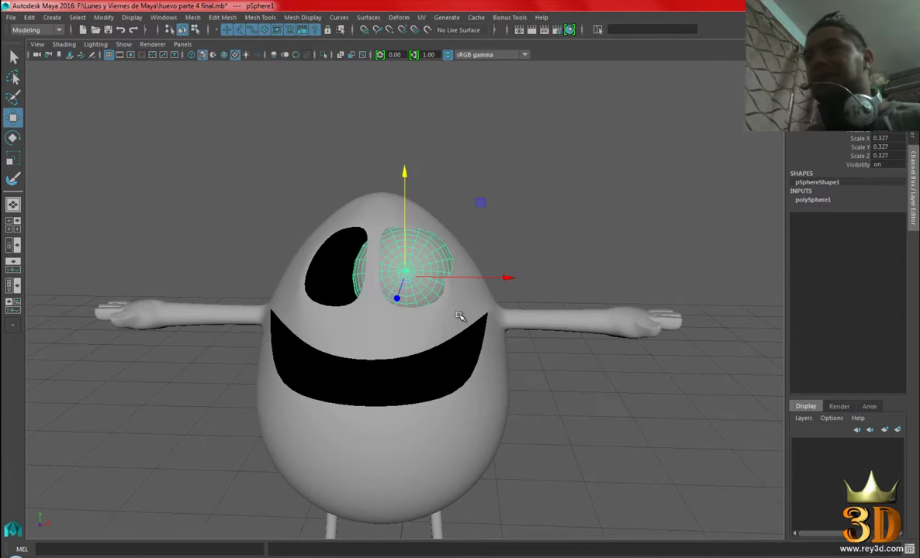
scroll(457, 315, "up", 2)
left_click(577, 227)
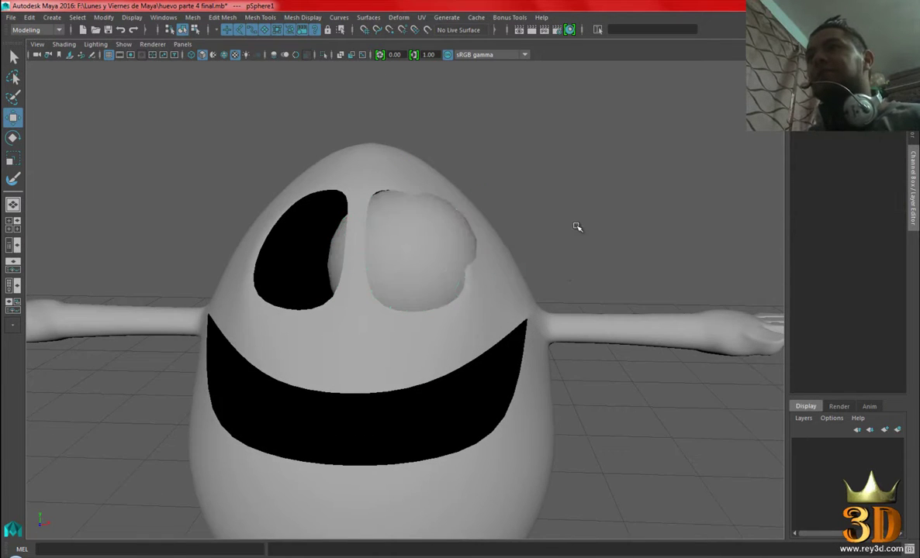
left_click_drag(577, 227, 365, 247, "alt")
left_click(365, 247)
mouse_move(447, 345)
left_mouse_down("alt")
mouse_move(318, 292)
mouse_move(327, 256)
left_mouse_up("alt")
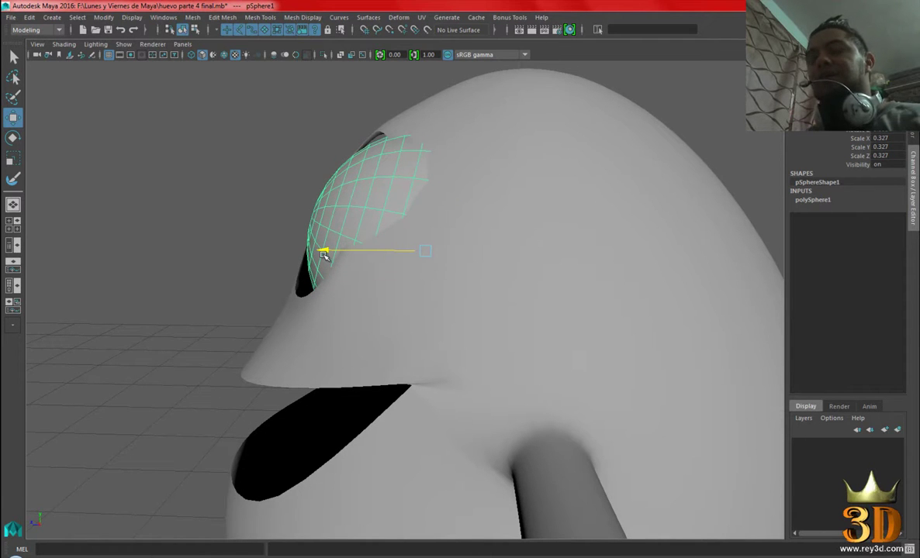
left_click_drag(326, 256, 322, 256)
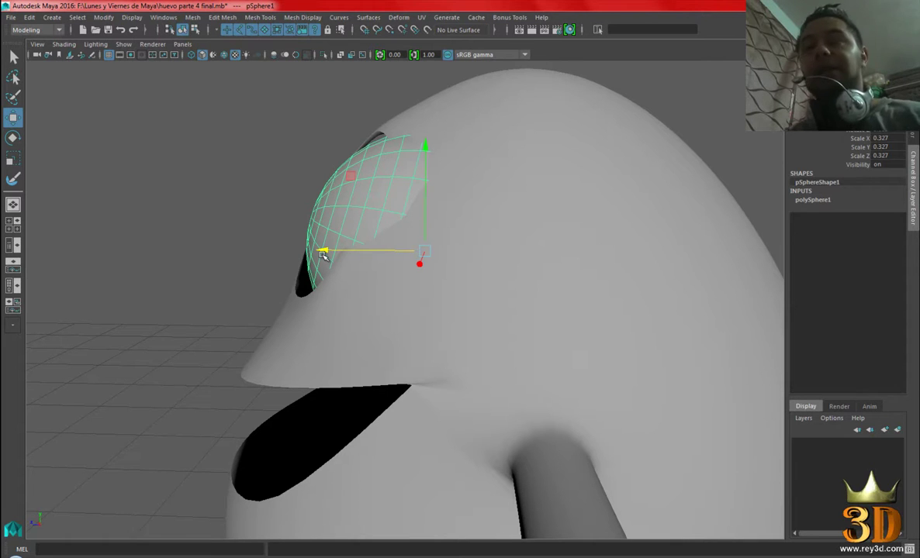
Enlarge the eye sphere to scale 0.34 and bring up the character reference photo.
mouse_move(324, 256)
left_mouse_down("alt")
mouse_move(472, 260)
mouse_move(491, 250)
mouse_move(410, 257)
mouse_move(379, 242)
left_mouse_up("alt")
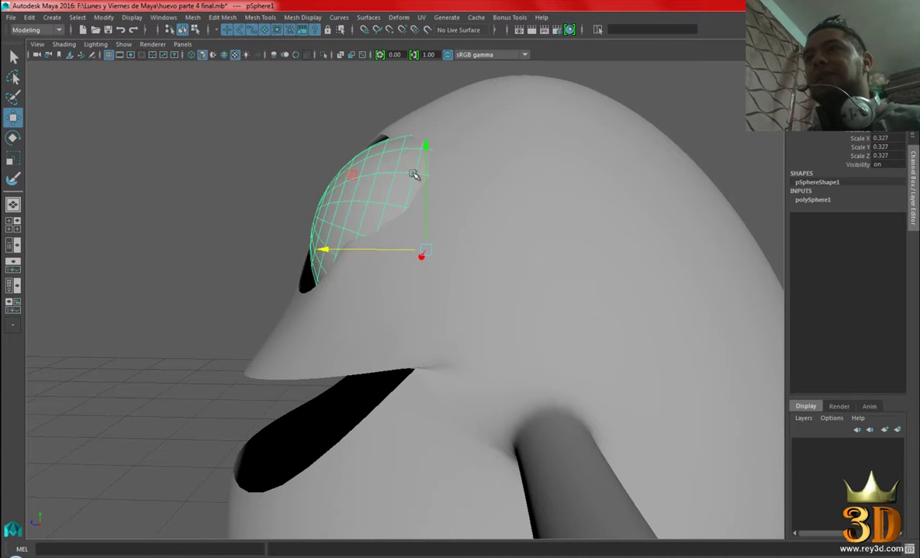
mouse_move(425, 155)
left_mouse_down("alt")
mouse_move(472, 235)
mouse_move(502, 235)
mouse_move(380, 232)
left_mouse_up("alt")
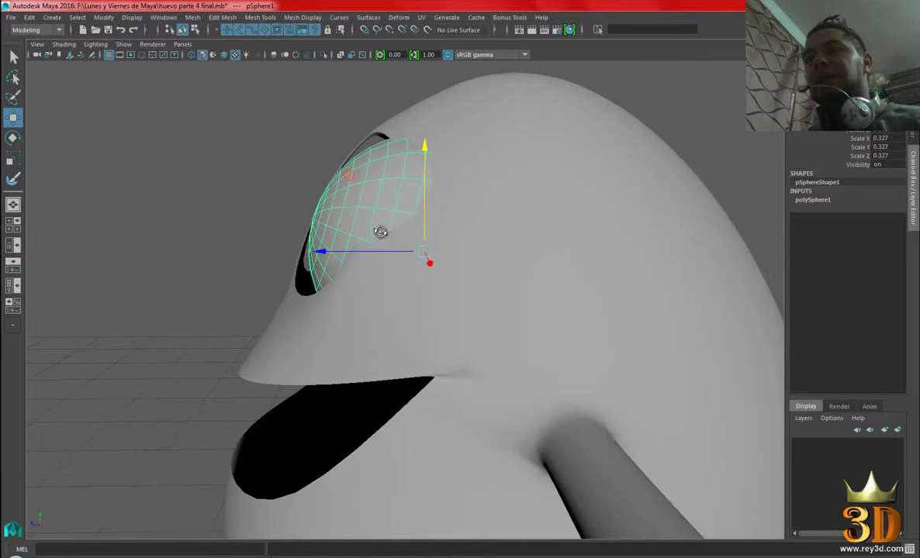
left_click_drag(376, 282, 368, 276, "alt")
left_click_drag(324, 253, 456, 269, "alt")
scroll(587, 228, "down", 3)
mouse_move(587, 228)
left_mouse_down("alt")
mouse_move(447, 232)
mouse_move(577, 226)
mouse_move(533, 229)
left_mouse_up("alt")
mouse_move(477, 225)
left_mouse_down("alt")
mouse_move(466, 222)
mouse_move(540, 231)
left_mouse_up("alt")
key("r")
mouse_move(411, 268)
left_mouse_down()
mouse_move(413, 305)
mouse_move(422, 297)
mouse_move(371, 283)
mouse_move(380, 282)
mouse_move(333, 310)
left_mouse_up()
key("w")
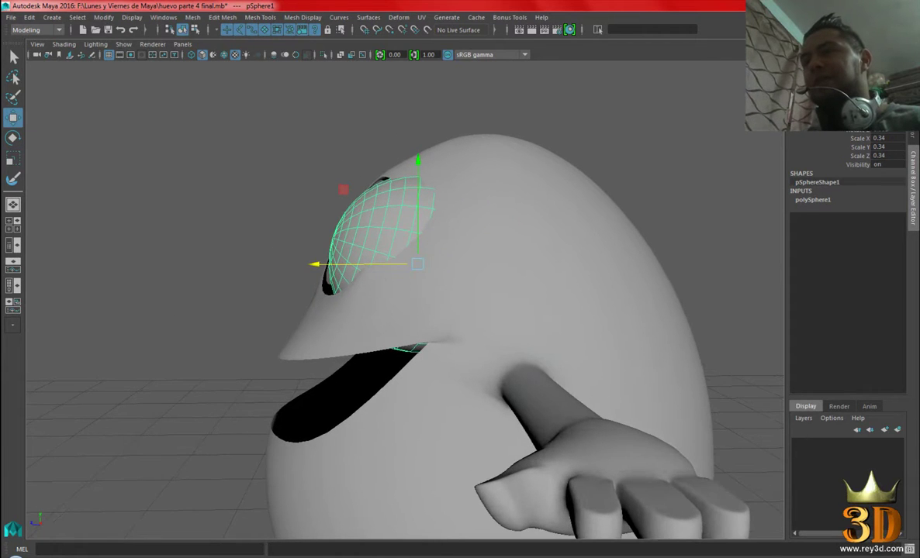
key("alt+Tab")
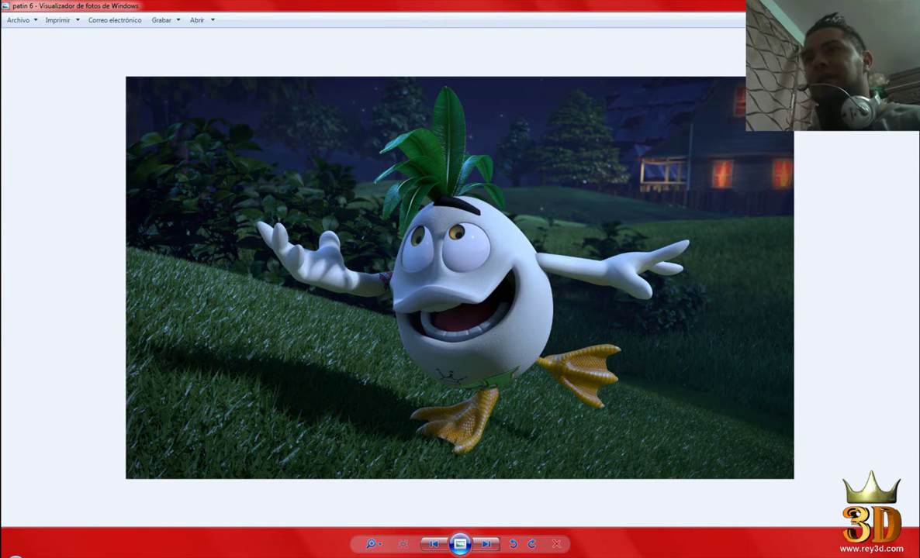
Back in Maya, shrink the eye sphere to 0.329 and reselect it from the front.
key("alt+Tab")
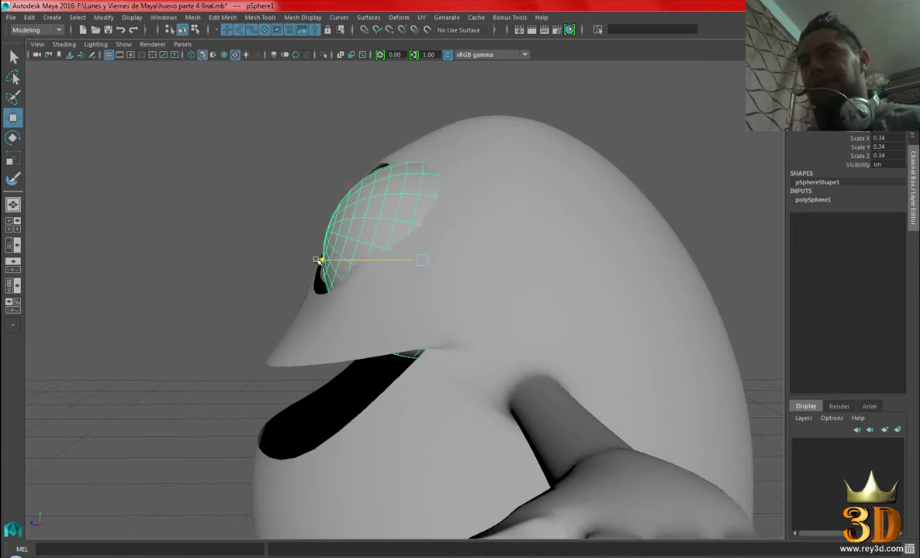
key("r")
left_click_drag(425, 262, 416, 263)
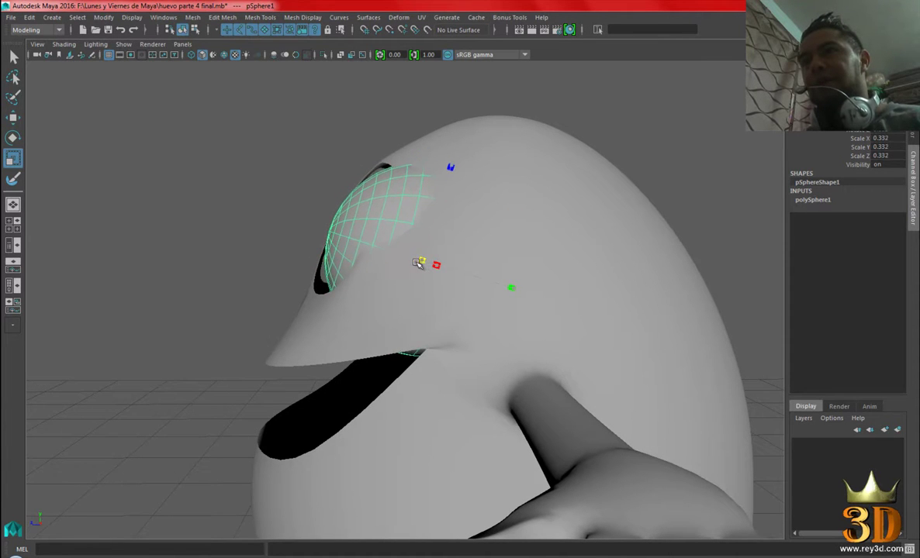
key("w")
mouse_move(321, 260)
left_mouse_down("alt")
mouse_move(511, 294)
mouse_move(502, 265)
mouse_move(507, 352)
mouse_move(439, 288)
mouse_move(407, 291)
mouse_move(405, 281)
mouse_move(361, 277)
mouse_move(492, 261)
mouse_move(612, 181)
left_mouse_up("alt")
left_click(612, 181)
scroll(515, 267, "down", 3)
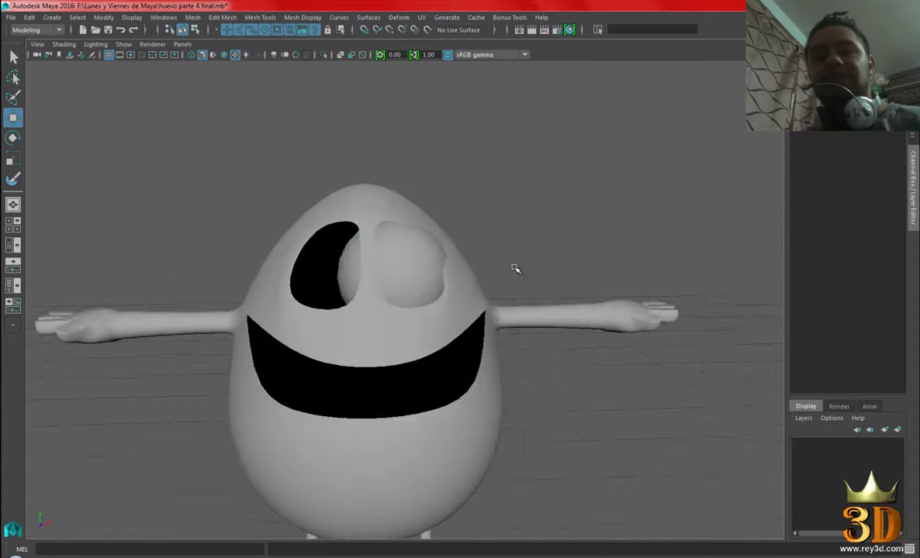
left_click_drag(515, 266, 410, 260, "alt")
left_click(410, 261)
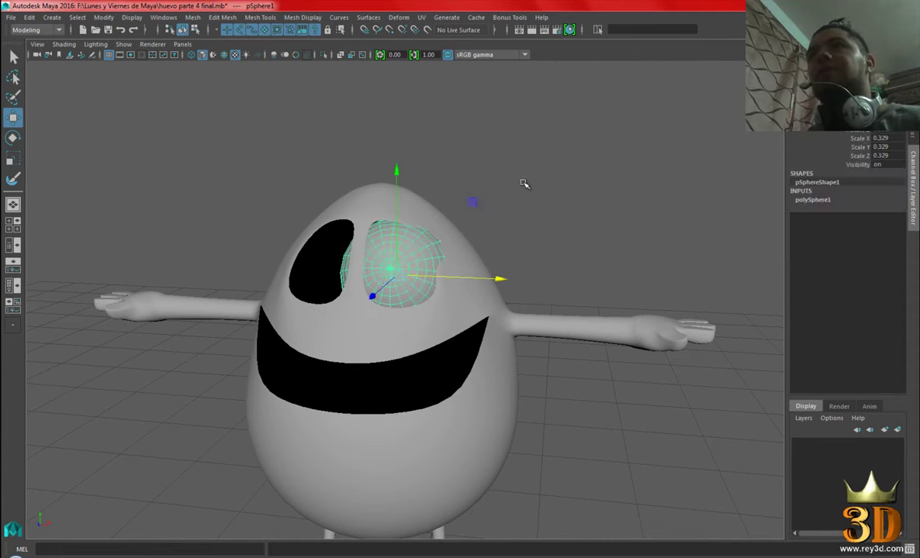
Wrap the eye sphere in a lattice deformer via Deform > Lattice.
left_click(49, 31)
left_click(43, 42)
left_click(392, 20)
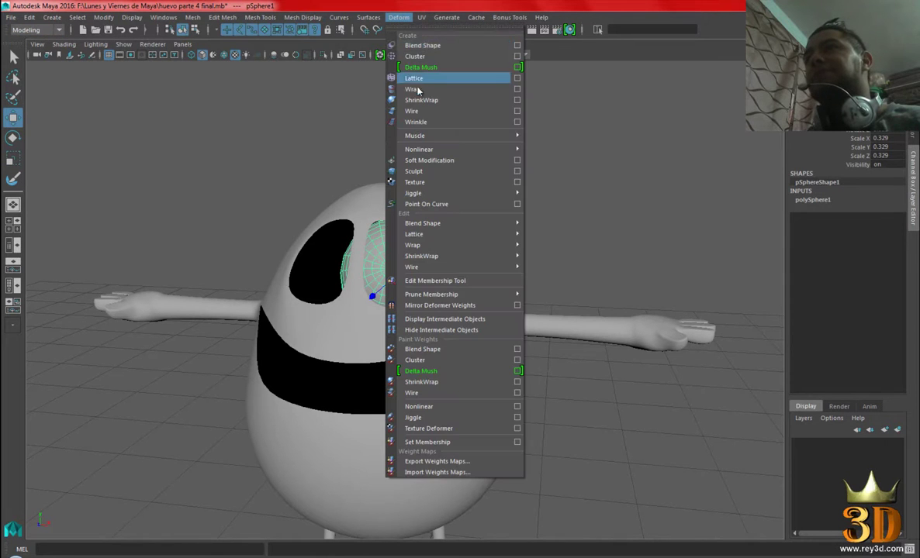
left_click(455, 82)
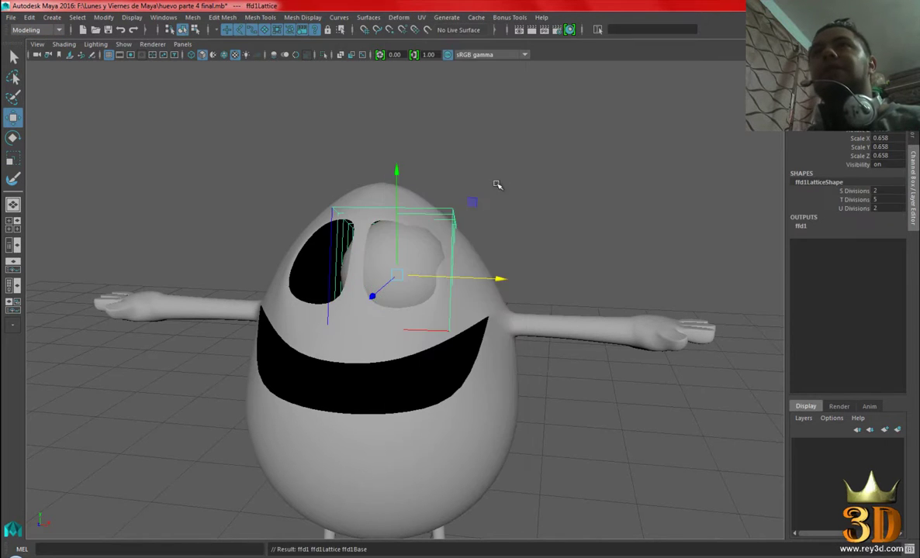
scroll(570, 228, "up", 3)
Set the viewport Show filter to display only polygons and deformers.
left_click(123, 44)
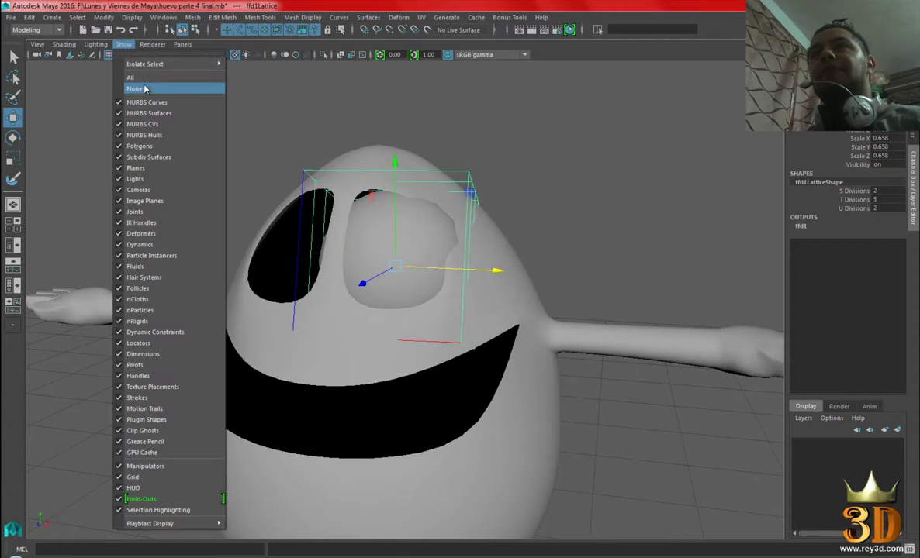
left_click(138, 83)
left_click(125, 45)
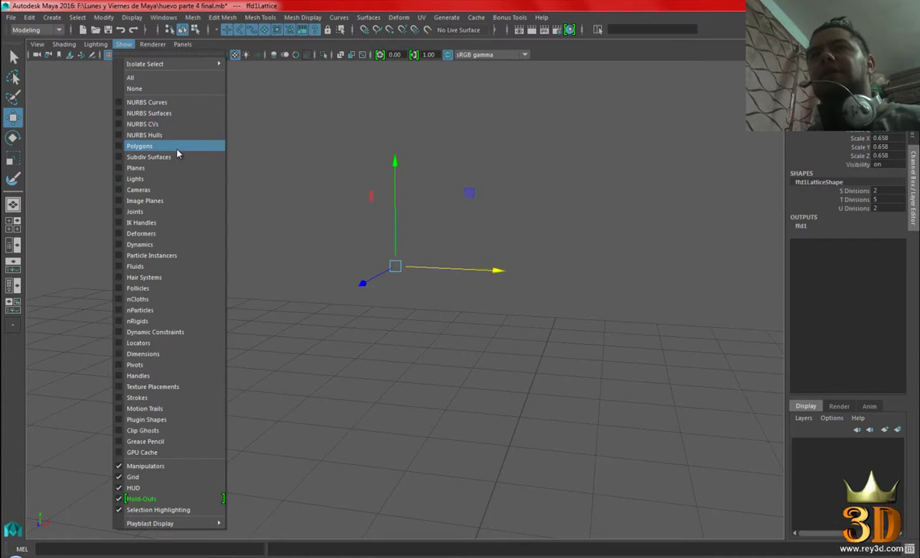
left_click(163, 145)
left_click(124, 44)
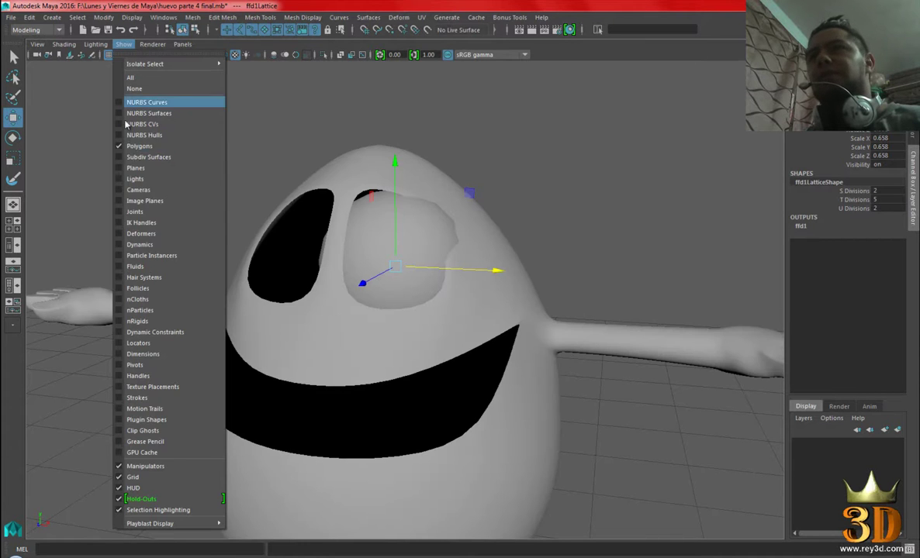
left_click(147, 227)
Set the lattice's S, T and U Divisions to 3.
left_click_drag(881, 191, 885, 208)
type("3")
key("Return")
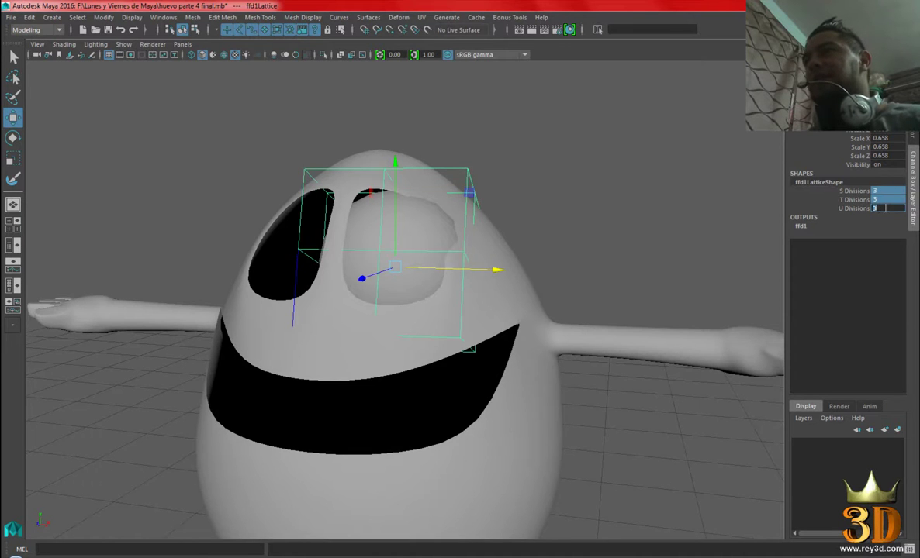
scroll(499, 298, "up", 2)
right_click_drag(615, 176, 604, 154)
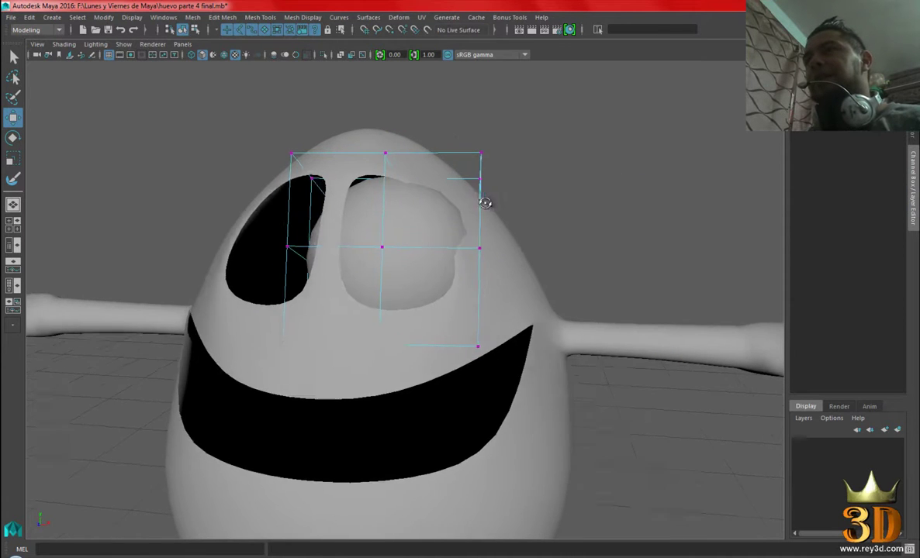
Switch to Lattice Point mode, select the right-side points and open the Move Tool settings.
left_click_drag(448, 130, 518, 234)
mouse_move(612, 236)
left_mouse_down("alt")
mouse_move(571, 238)
mouse_move(612, 241)
mouse_move(655, 182)
left_mouse_up("alt")
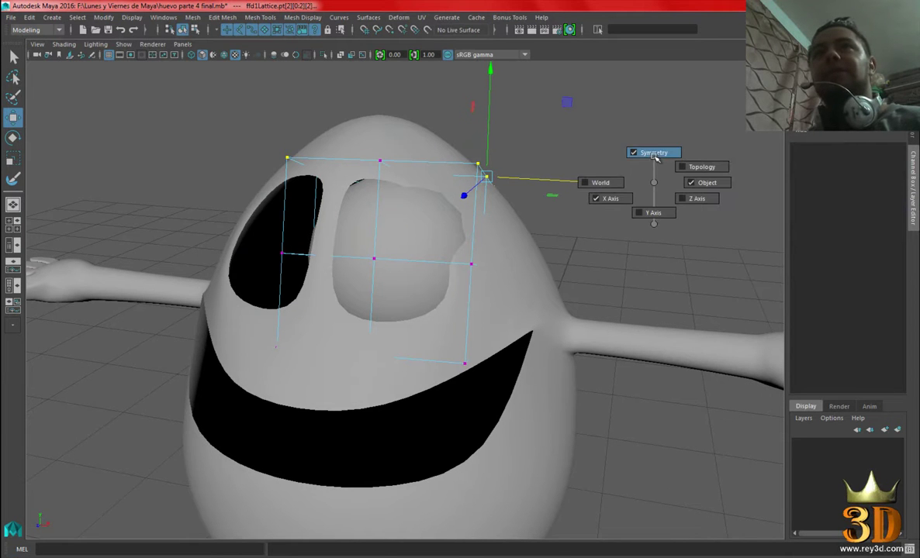
double_click(14, 118)
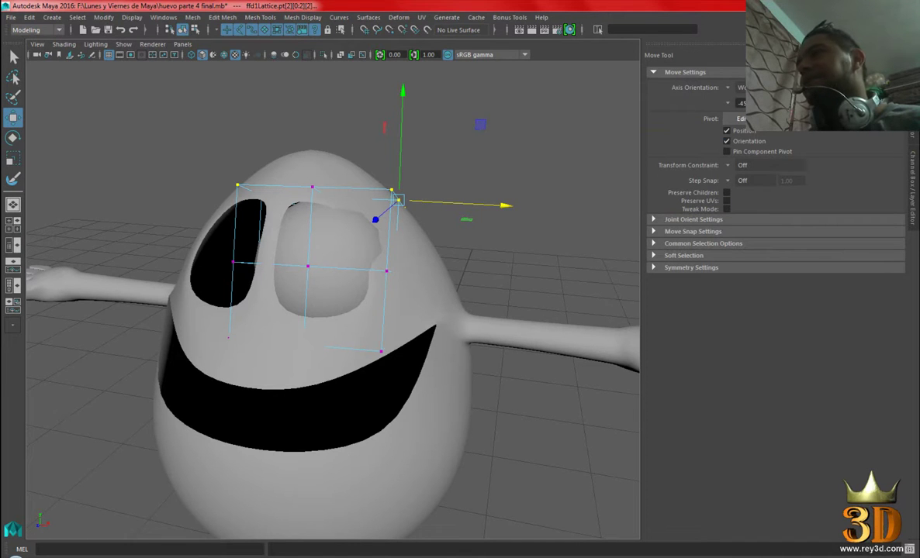
Keep the Move tool's symmetry set to Off and select the top-right lattice point.
key("ctrl+z")
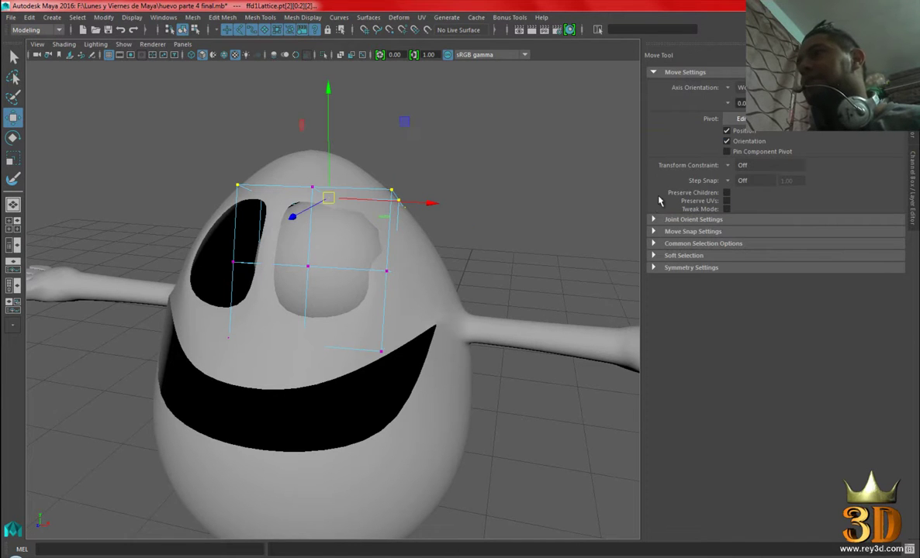
left_click(699, 269)
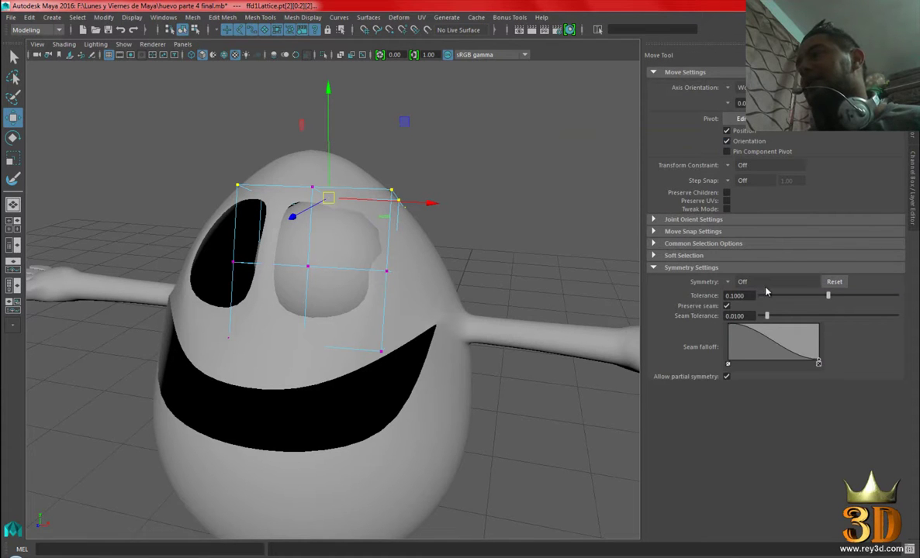
left_click(731, 283)
left_click(745, 292)
middle_click_drag(527, 218, 535, 217, "alt")
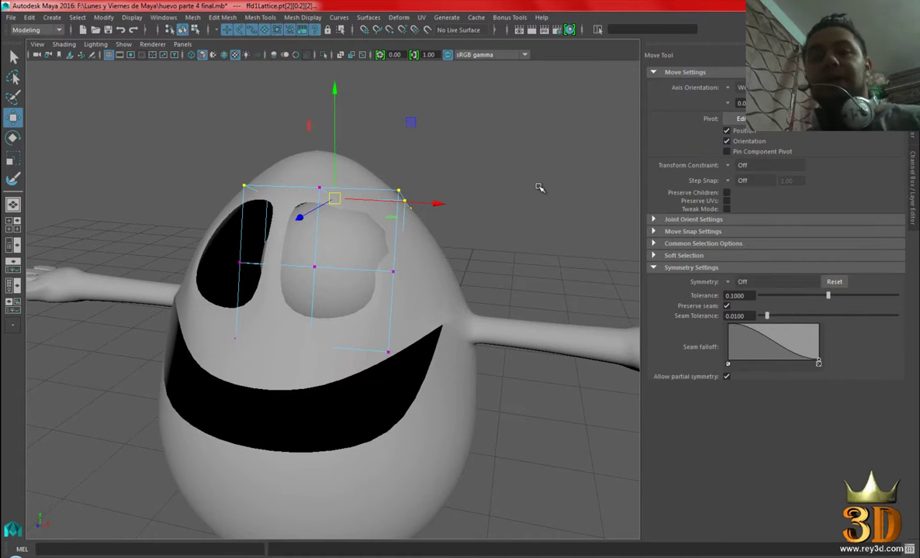
left_click(539, 187)
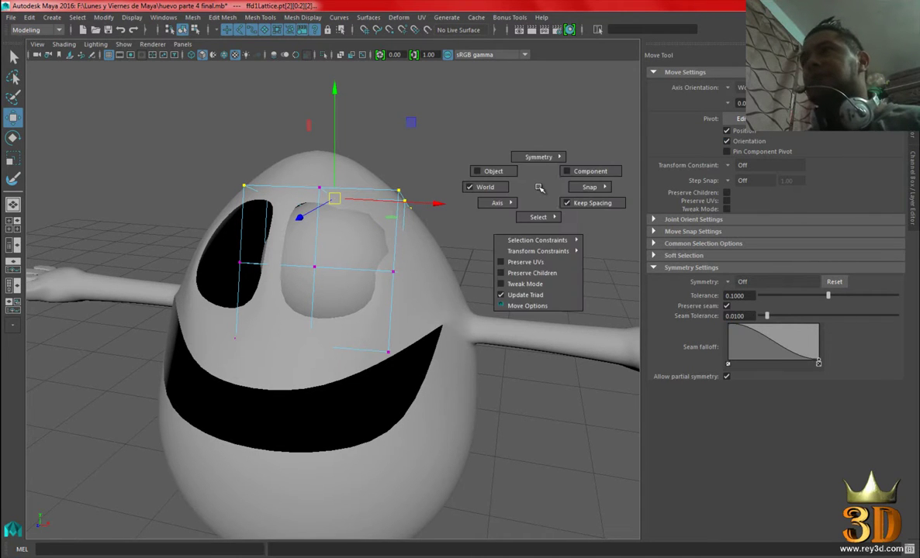
left_click_drag(542, 179, 541, 107)
left_click(447, 219)
mouse_move(447, 219)
left_mouse_down("alt")
mouse_move(384, 169)
mouse_move(527, 199)
left_mouse_up("alt")
left_click(401, 194)
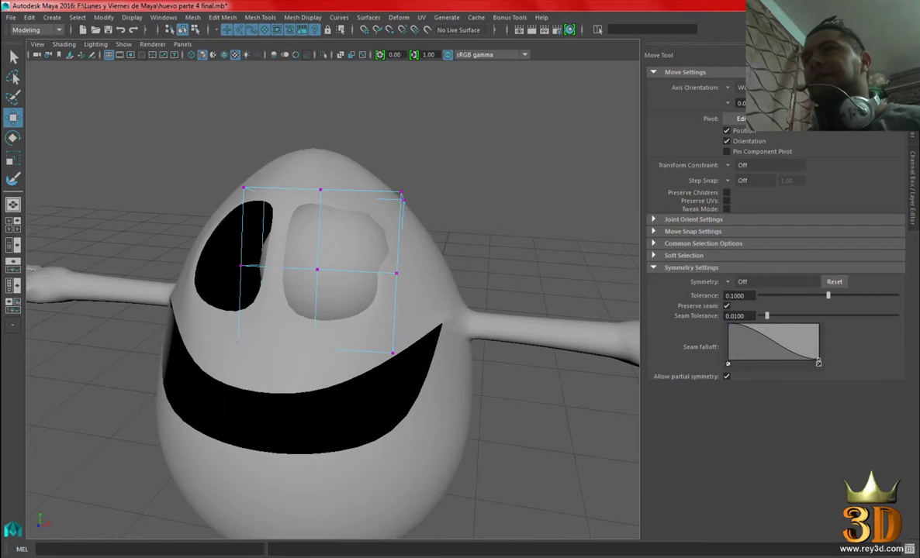
Show the ffd1LatticeShape attributes, set moves to Object space and select the top-right corner point.
key("ctrl+a")
mouse_move(505, 205)
left_mouse_down("alt")
mouse_move(529, 184)
mouse_move(486, 220)
left_mouse_up("alt")
left_click(528, 183)
left_click(481, 166)
left_click_drag(400, 152, 484, 226)
mouse_move(529, 251)
left_mouse_down("alt")
mouse_move(467, 248)
mouse_move(220, 148)
left_mouse_up("alt")
Switch the Move axis to World, then Object, and orbit to a front view of the eye lattice.
left_click(219, 147)
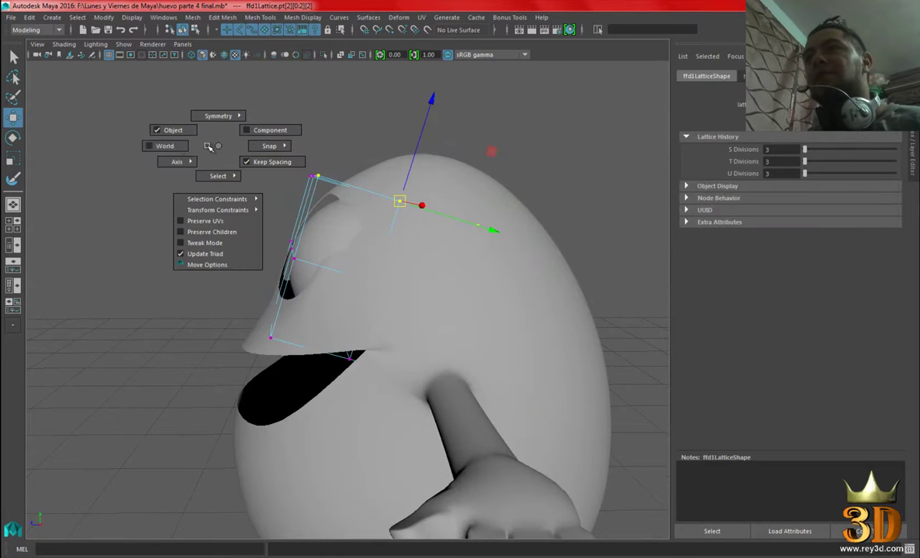
left_click(181, 146)
mouse_move(263, 220)
left_mouse_down("alt")
mouse_move(376, 284)
mouse_move(340, 202)
left_mouse_up("alt")
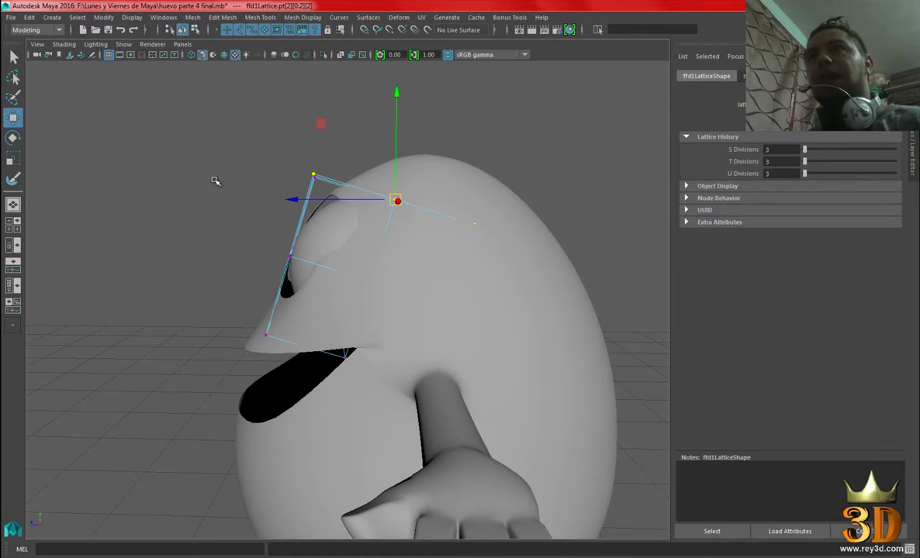
left_click_drag(217, 180, 186, 167)
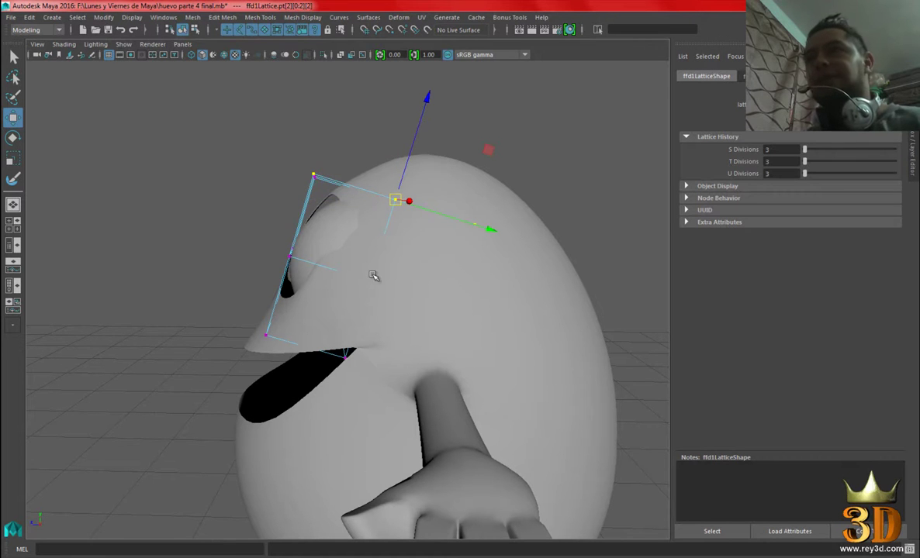
mouse_move(454, 266)
left_mouse_down("alt")
mouse_move(565, 256)
mouse_move(517, 251)
mouse_move(545, 262)
left_mouse_up("alt")
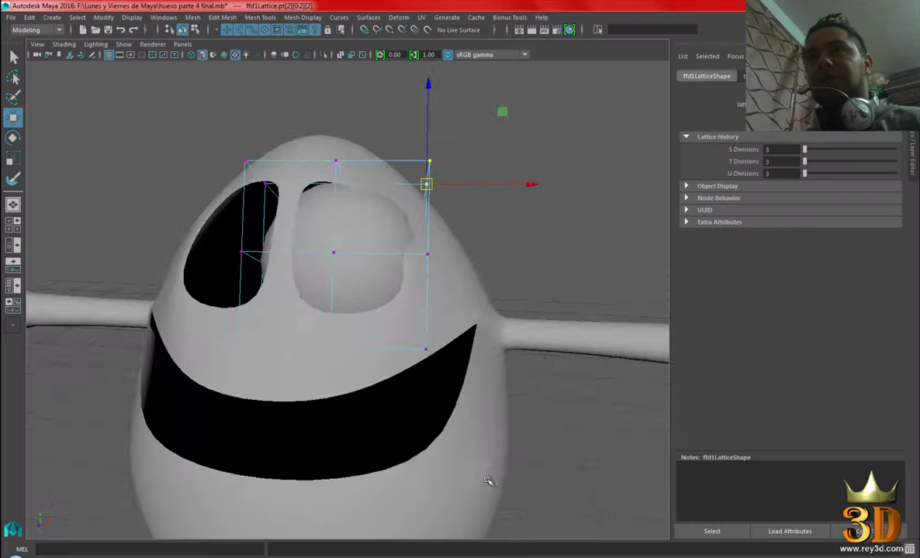
Back in the Maya viewport, orbit slightly around the lattice wrapping the eye.
mouse_move(486, 484)
left_mouse_down("alt")
mouse_move(386, 283)
mouse_move(250, 190)
left_mouse_up("alt")
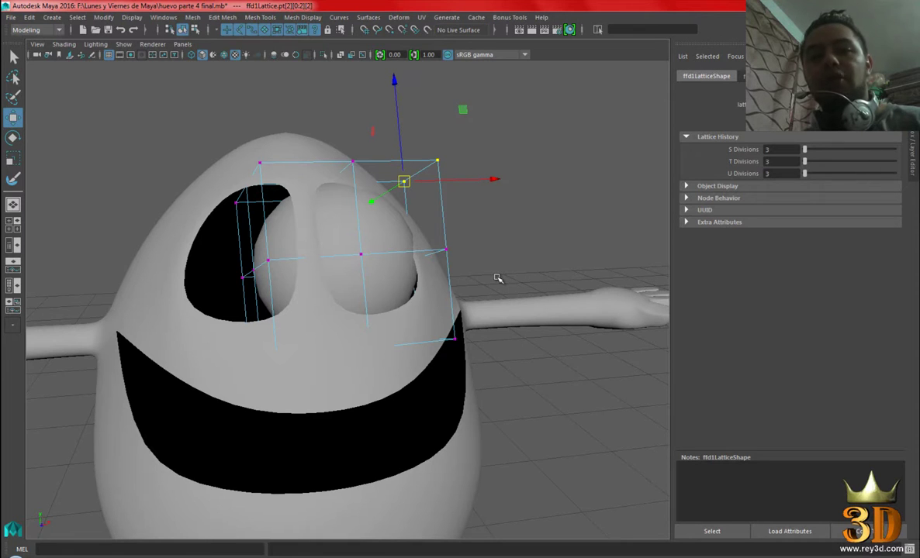
Show wireframe on shaded and pull the top-right lattice point down to reshape the eye.
mouse_move(525, 241)
left_mouse_down("alt")
mouse_move(416, 232)
mouse_move(387, 219)
left_mouse_up("alt")
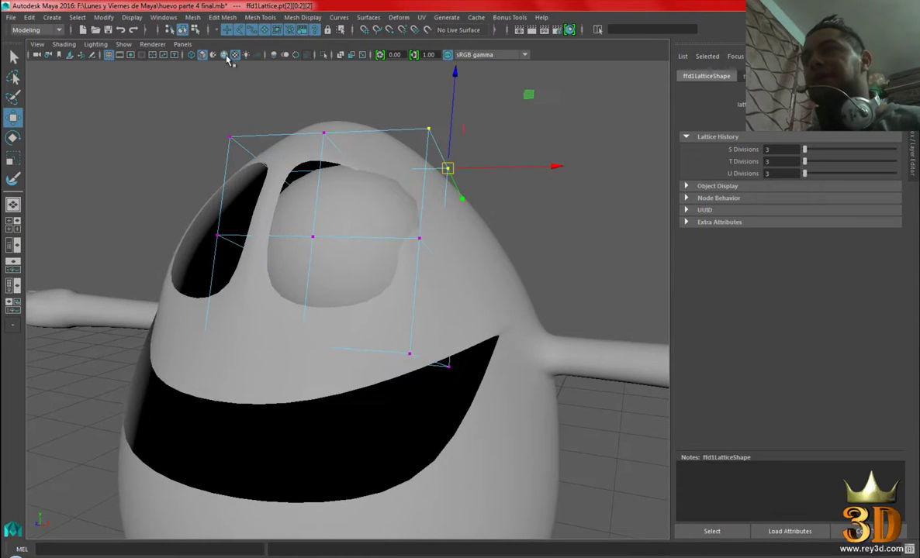
left_click(224, 54)
left_click_drag(386, 269, 513, 239, "alt")
left_click_drag(476, 102, 503, 144)
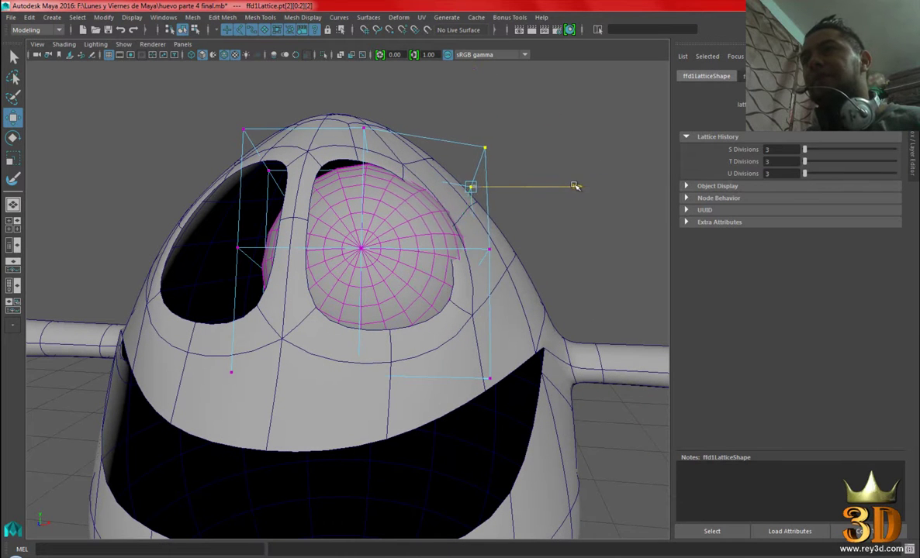
mouse_move(543, 226)
left_mouse_down("alt")
mouse_move(503, 255)
mouse_move(550, 304)
mouse_move(409, 301)
mouse_move(473, 283)
mouse_move(555, 283)
mouse_move(462, 324)
left_mouse_up("alt")
key("4")
key("5")
key("6")
scroll(504, 279, "up", 3)
scroll(461, 324, "up", 2)
Move the bottom-middle, left-column and top-middle lattice points vertically to shape the eye socket.
mouse_move(348, 325)
left_mouse_down()
mouse_move(374, 408)
mouse_move(380, 354)
left_mouse_up()
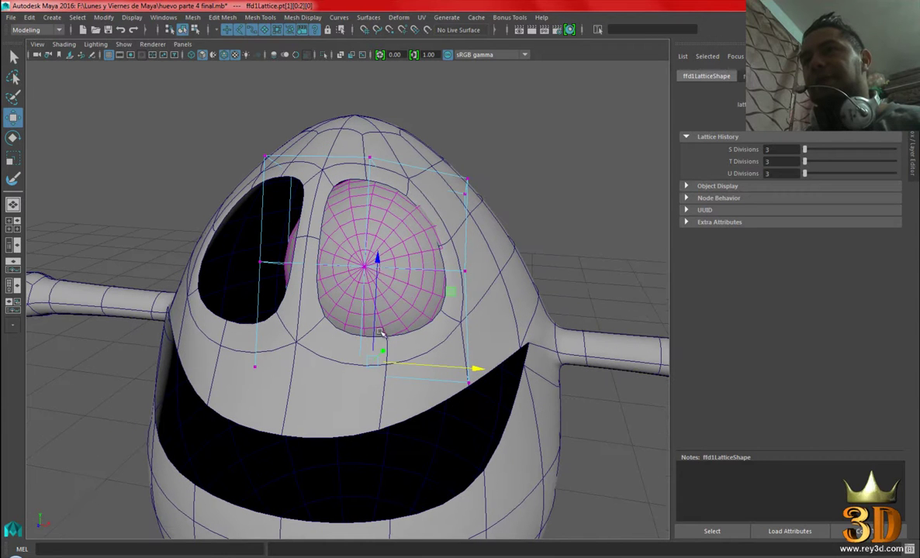
left_click_drag(381, 266, 286, 260)
mouse_move(233, 227)
left_mouse_down()
mouse_move(339, 322)
mouse_move(400, 293)
mouse_move(407, 314)
mouse_move(352, 307)
mouse_move(432, 298)
left_mouse_up()
mouse_move(298, 254)
left_mouse_down("alt")
mouse_move(397, 258)
mouse_move(349, 247)
mouse_move(351, 223)
left_mouse_up("alt")
mouse_move(458, 200)
left_mouse_down("alt")
mouse_move(373, 132)
mouse_move(382, 77)
left_mouse_up("alt")
mouse_move(392, 191)
left_mouse_down("alt")
mouse_move(447, 193)
mouse_move(414, 183)
left_mouse_up("alt")
mouse_move(371, 101)
left_mouse_down()
mouse_move(422, 131)
mouse_move(437, 267)
mouse_move(390, 266)
mouse_move(479, 284)
mouse_move(460, 278)
left_mouse_up()
left_click(417, 106)
Pull the corner lattice point beside the eye down and nudge the right-side point.
left_click(515, 183)
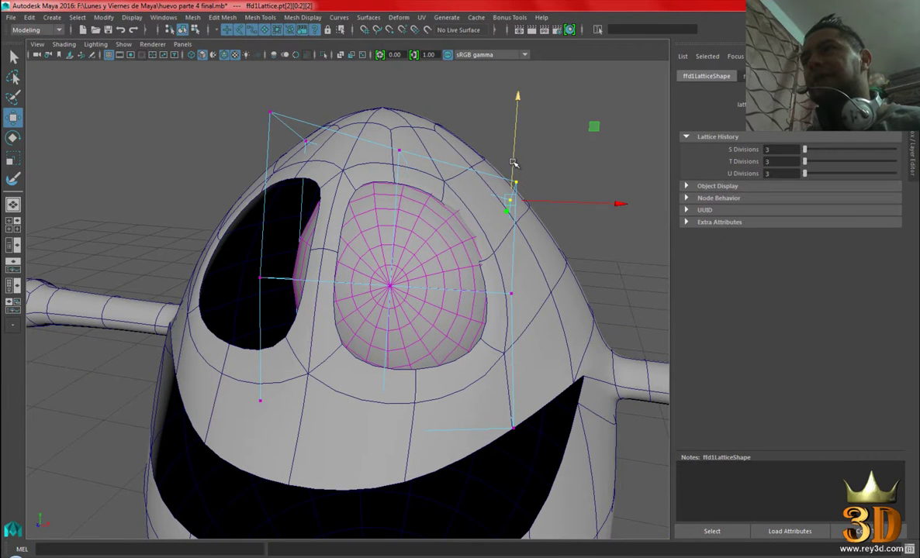
left_click_drag(513, 159, 511, 170)
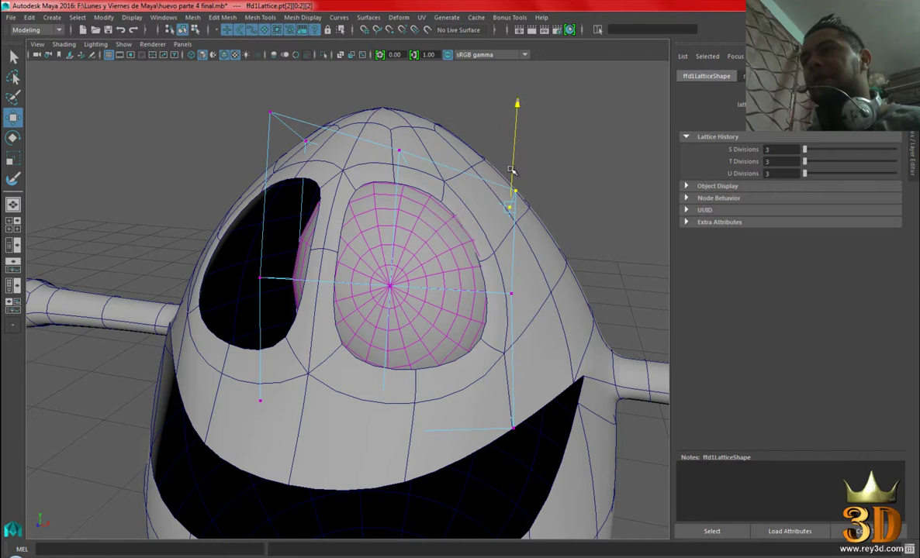
left_click_drag(434, 250, 521, 308)
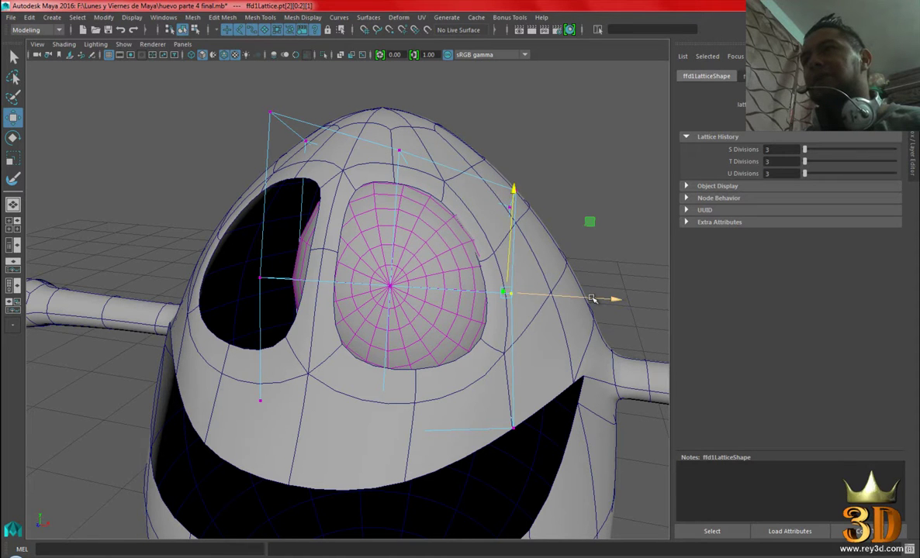
mouse_move(591, 300)
left_mouse_down("alt")
mouse_move(478, 376)
mouse_move(388, 387)
mouse_move(378, 304)
mouse_move(421, 334)
mouse_move(458, 288)
mouse_move(359, 266)
mouse_move(312, 278)
left_mouse_up("alt")
mouse_move(390, 399)
left_mouse_down("alt")
mouse_move(333, 308)
mouse_move(376, 329)
mouse_move(315, 332)
mouse_move(482, 290)
left_mouse_up("alt")
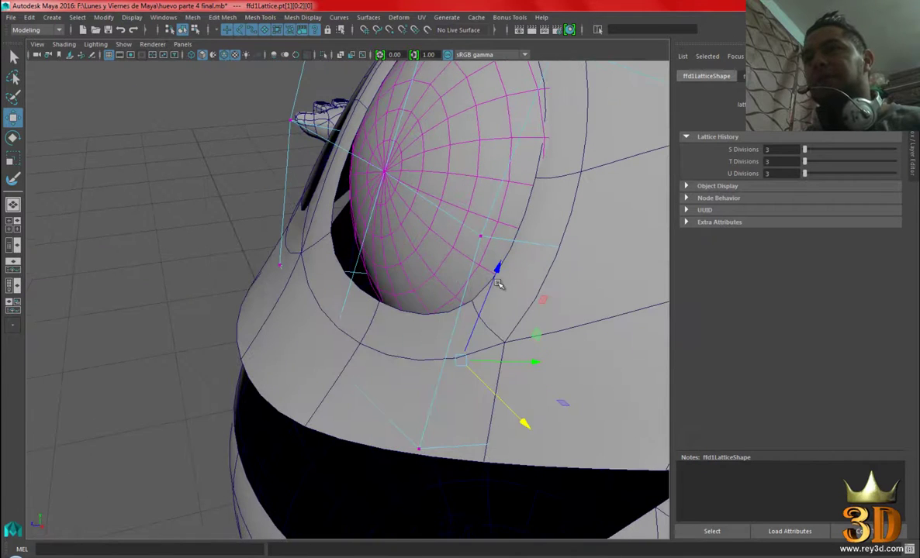
middle_click_drag(499, 269, 488, 280)
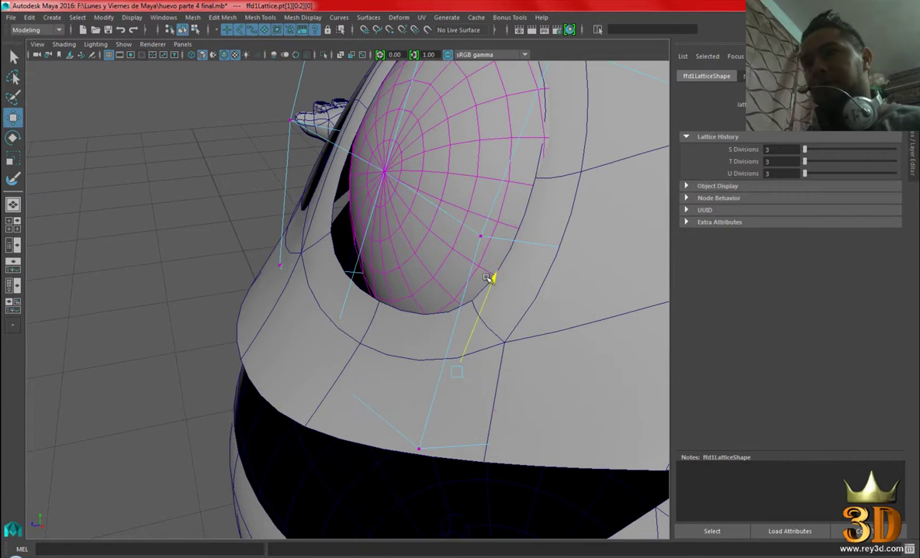
Check the wireframe view, then move a lattice point left to reshape the eye.
key("4")
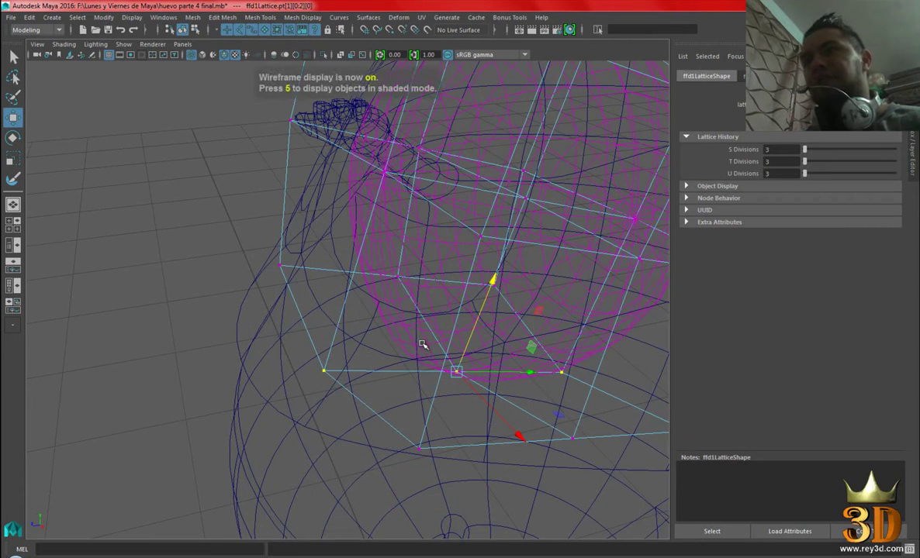
key("6")
mouse_move(421, 341)
left_mouse_down("alt")
mouse_move(386, 331)
mouse_move(510, 398)
left_mouse_up("alt")
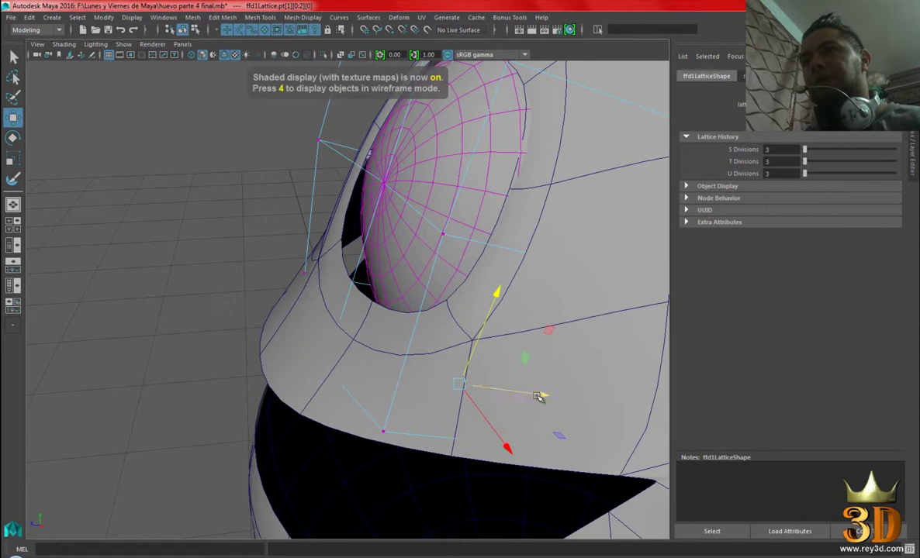
middle_click_drag(517, 395, 512, 396)
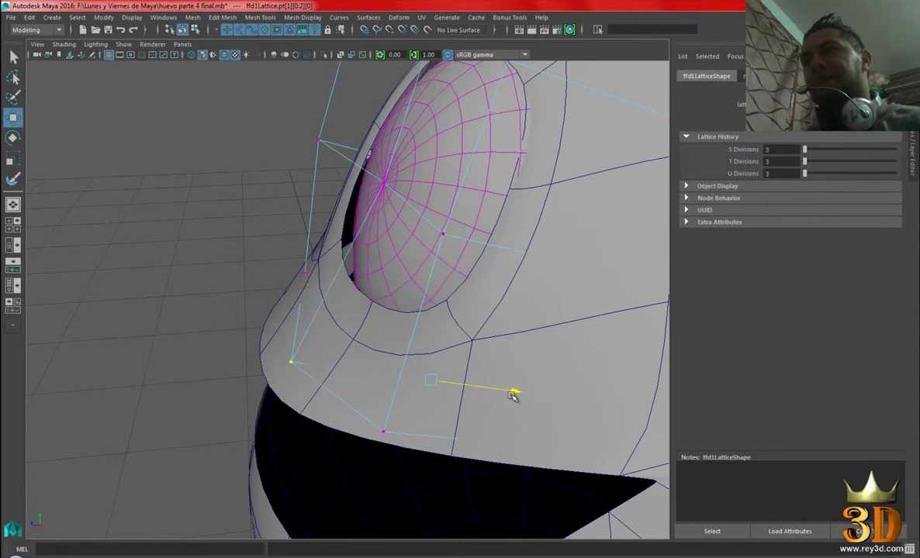
mouse_move(517, 396)
left_mouse_down("alt")
mouse_move(503, 366)
mouse_move(454, 343)
mouse_move(528, 206)
left_mouse_up("alt")
scroll(513, 283, "up", 2)
left_click(512, 282)
Shift the top lattice points of the head to reshape its crown, then deselect them.
mouse_move(513, 282)
left_mouse_down("alt")
mouse_move(410, 270)
mouse_move(516, 279)
mouse_move(431, 279)
left_mouse_up("alt")
mouse_move(378, 260)
left_mouse_down("alt")
mouse_move(353, 253)
mouse_move(411, 257)
mouse_move(407, 214)
left_mouse_up("alt")
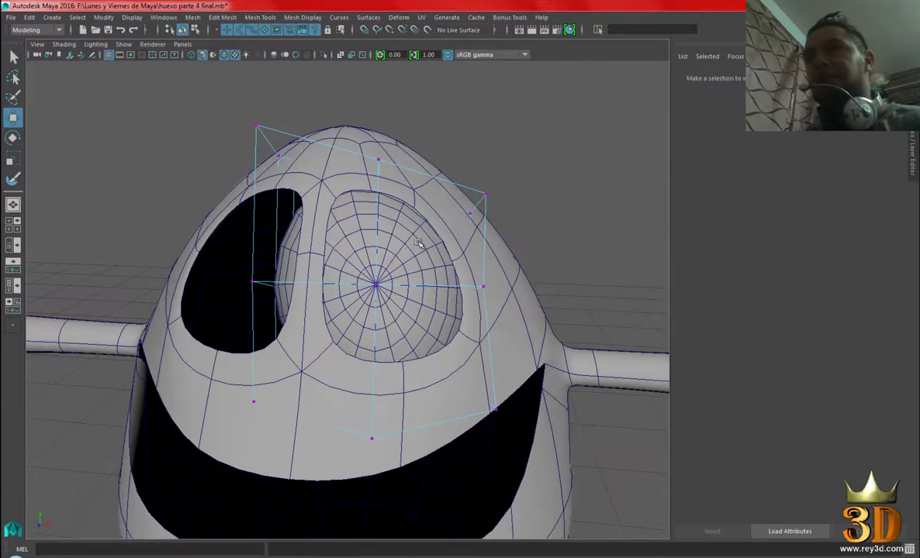
mouse_move(283, 273)
left_mouse_down("alt")
mouse_move(329, 247)
mouse_move(326, 277)
mouse_move(315, 263)
mouse_move(346, 246)
mouse_move(320, 254)
mouse_move(369, 263)
left_mouse_up("alt")
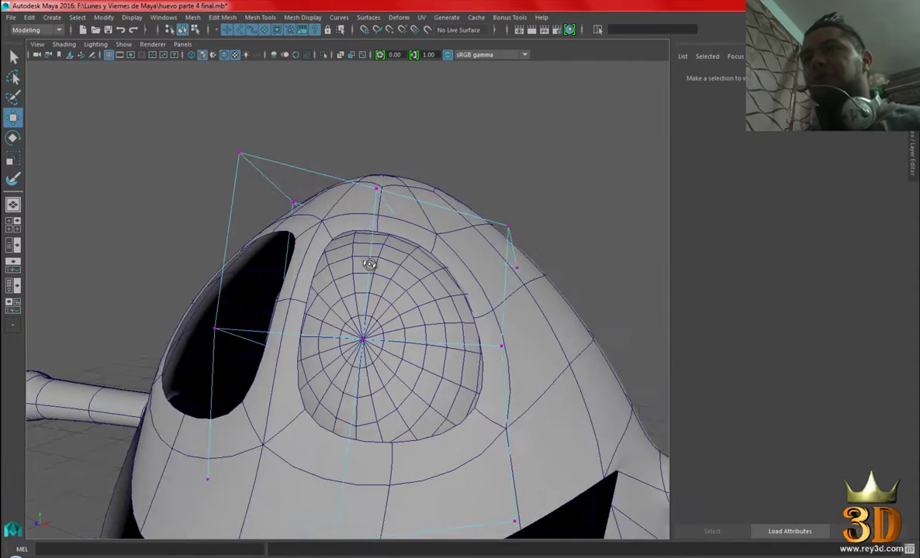
left_click_drag(447, 299, 447, 298)
left_click_drag(447, 297, 394, 251, "alt")
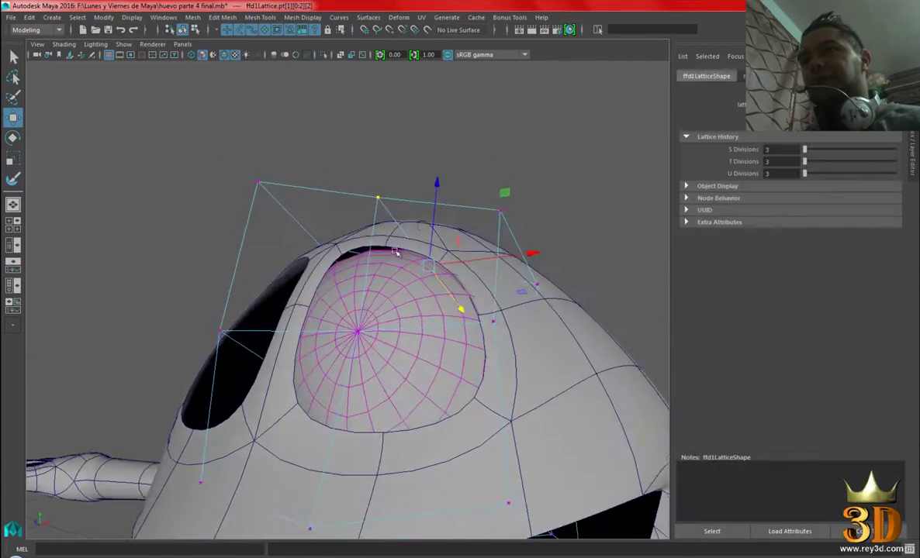
mouse_move(434, 211)
left_mouse_down()
mouse_move(462, 343)
mouse_move(497, 354)
mouse_move(538, 282)
mouse_move(513, 273)
mouse_move(539, 250)
mouse_move(527, 311)
left_mouse_up()
left_click(527, 312)
middle_click_drag(526, 312, 527, 305, "alt")
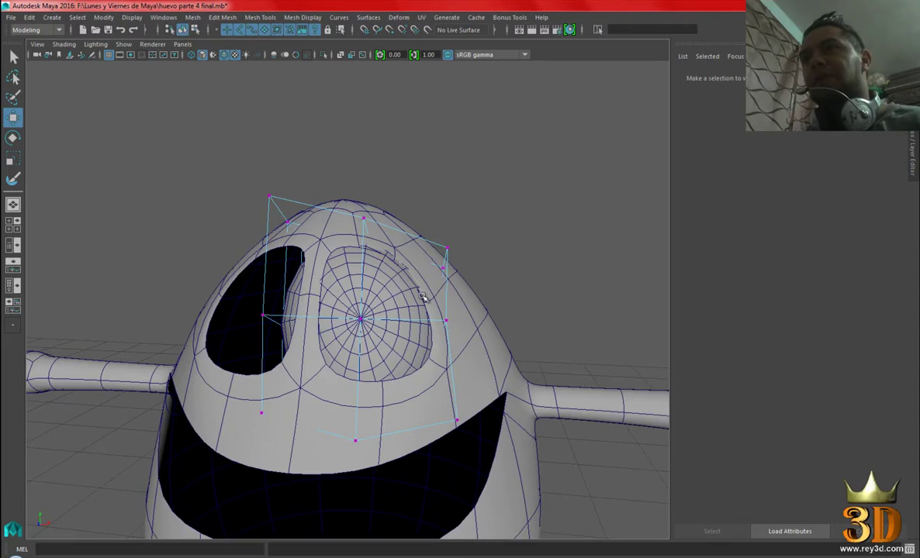
Move the lower corner lattice point left to refine the socket, then bring up the reference picture.
right_click_drag(384, 286, 486, 346, "alt")
mouse_move(486, 346)
left_mouse_down("alt")
mouse_move(429, 349)
mouse_move(543, 353)
mouse_move(409, 329)
mouse_move(401, 336)
mouse_move(446, 346)
mouse_move(497, 341)
mouse_move(304, 399)
mouse_move(263, 483)
left_mouse_up("alt")
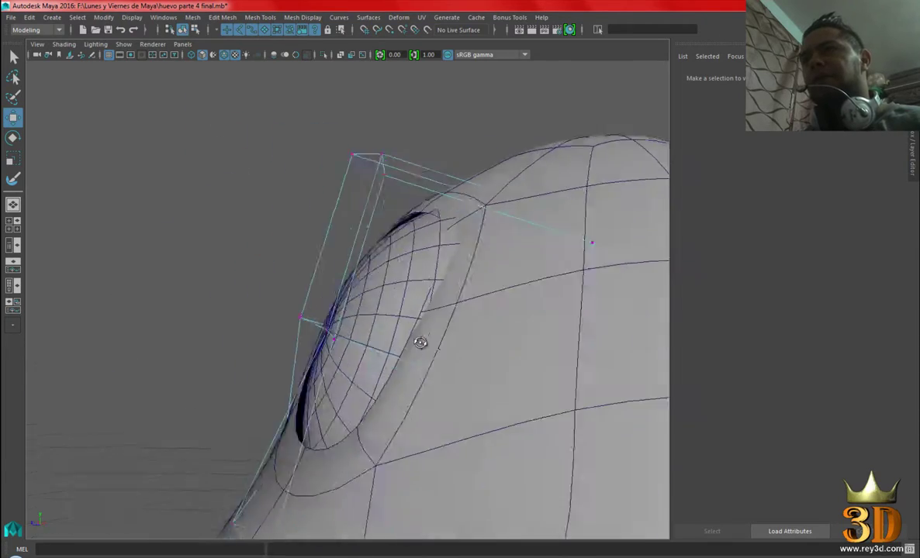
left_click_drag(338, 527, 338, 526)
mouse_move(338, 527)
left_mouse_down("alt")
mouse_move(260, 441)
mouse_move(295, 453)
left_mouse_up("alt")
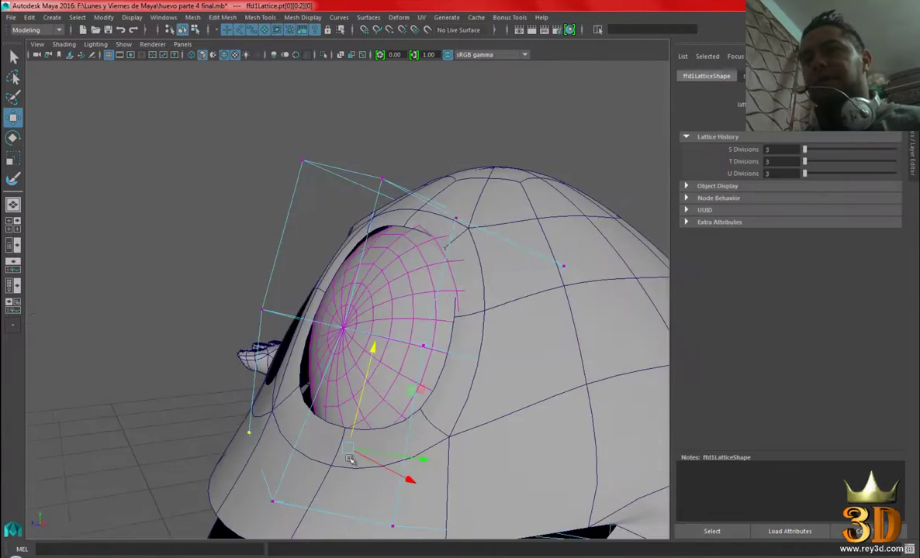
mouse_move(415, 460)
left_mouse_down()
mouse_move(384, 464)
mouse_move(381, 421)
mouse_move(416, 421)
mouse_move(456, 370)
mouse_move(413, 342)
mouse_move(363, 382)
mouse_move(351, 404)
mouse_move(399, 396)
mouse_move(387, 395)
mouse_move(387, 416)
mouse_move(427, 425)
mouse_move(485, 413)
mouse_move(466, 364)
mouse_move(482, 326)
left_mouse_up()
left_click_drag(482, 274, 326, 150)
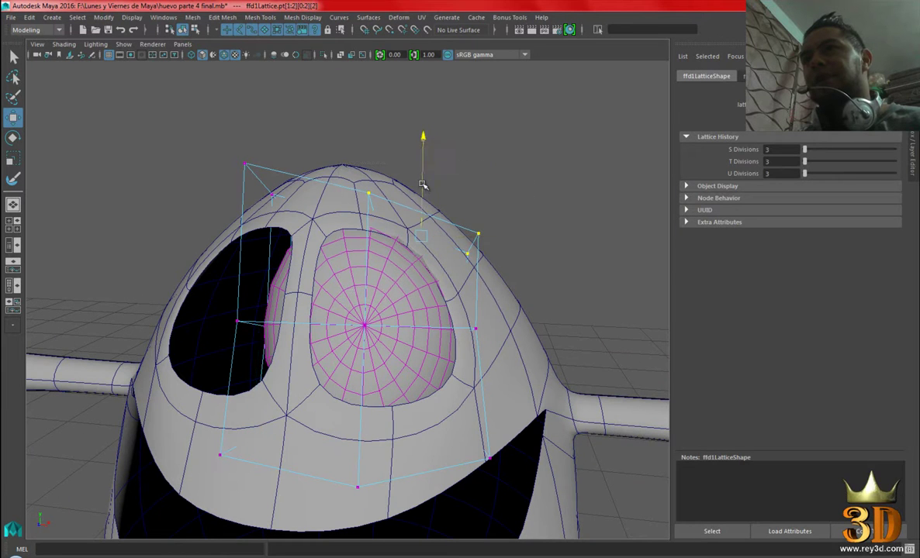
left_click(530, 199)
mouse_move(530, 199)
left_mouse_down("alt")
mouse_move(463, 267)
mouse_move(433, 326)
mouse_move(452, 300)
left_mouse_up("alt")
mouse_move(493, 326)
left_mouse_down("alt")
mouse_move(400, 340)
mouse_move(431, 340)
mouse_move(392, 297)
mouse_move(415, 343)
mouse_move(404, 283)
left_mouse_up("alt")
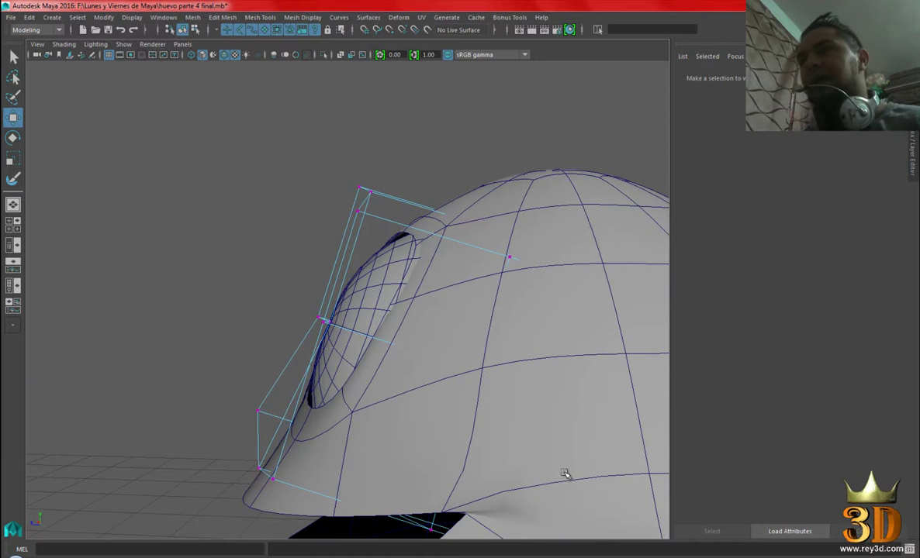
key("alt+Tab")
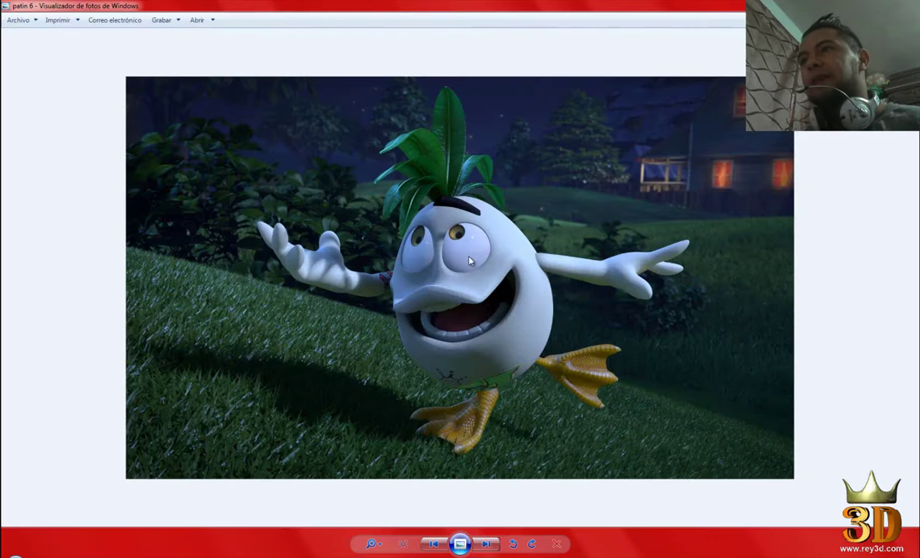
left_click(486, 544)
left_click(487, 546)
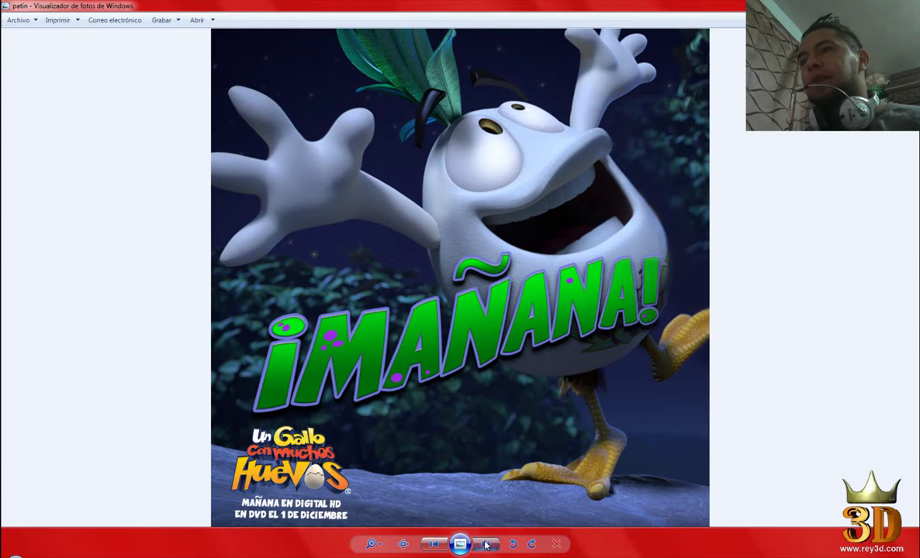
left_click(486, 544)
left_click(486, 545)
left_click(486, 545)
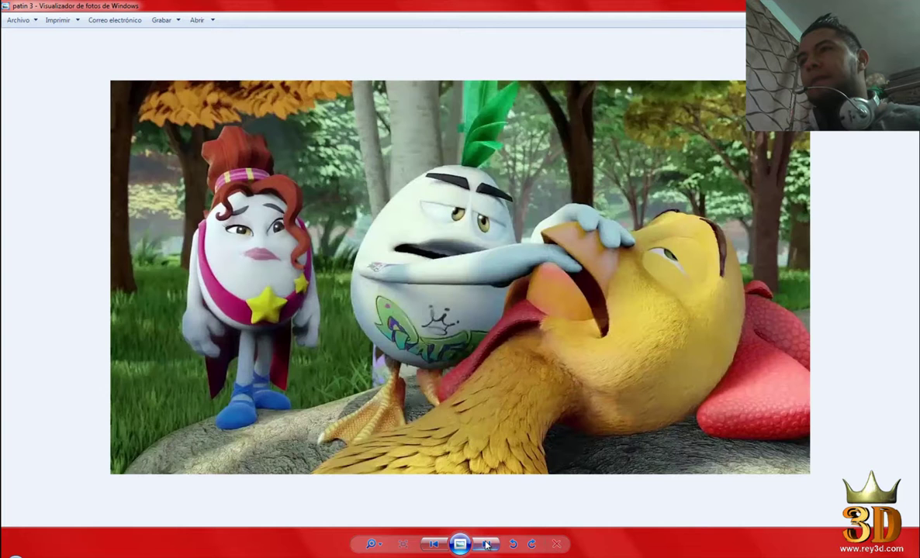
left_click(486, 545)
left_click(486, 545)
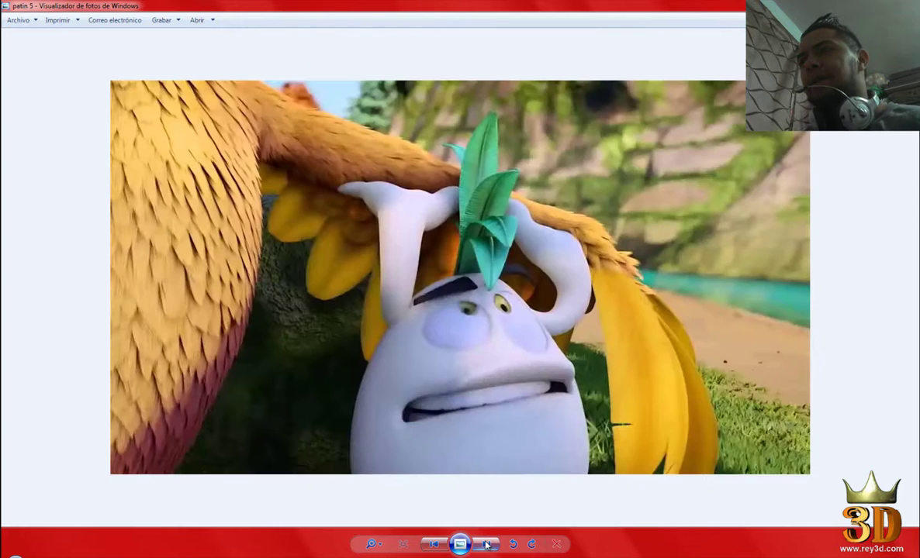
left_click(486, 545)
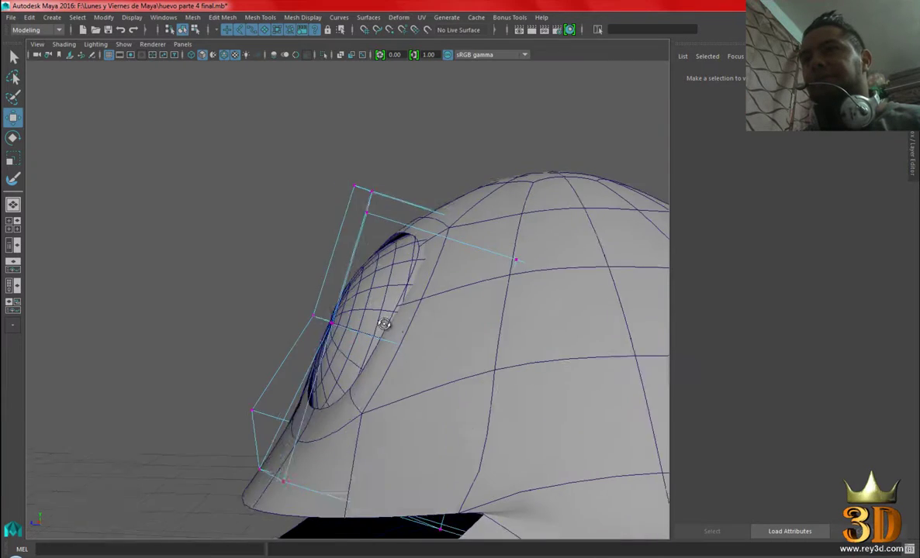
Select the eye sphere and undo the accidental move that pulled it out of the head.
left_click_drag(384, 324, 401, 327, "alt")
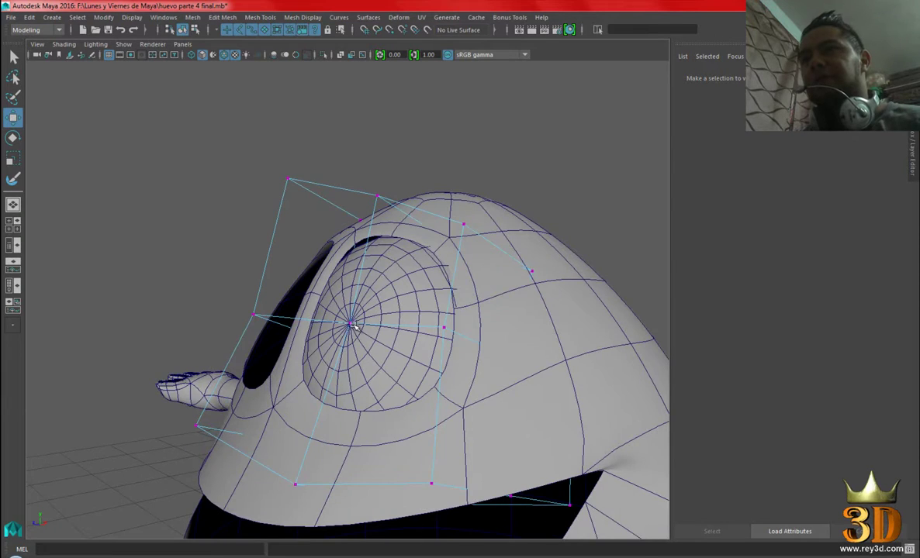
mouse_move(365, 335)
left_mouse_down("alt")
mouse_move(390, 361)
mouse_move(373, 361)
mouse_move(401, 370)
mouse_move(493, 372)
left_mouse_up("alt")
left_click(388, 290)
mouse_move(389, 289)
left_mouse_down("alt")
mouse_move(489, 329)
mouse_move(514, 323)
mouse_move(499, 323)
mouse_move(508, 316)
mouse_move(488, 281)
mouse_move(493, 290)
left_mouse_up("alt")
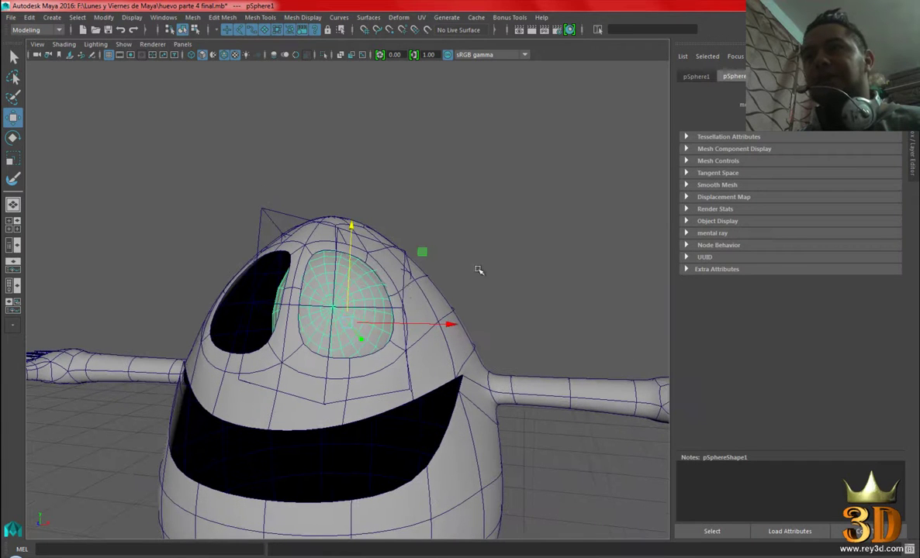
left_click_drag(346, 324, 533, 229)
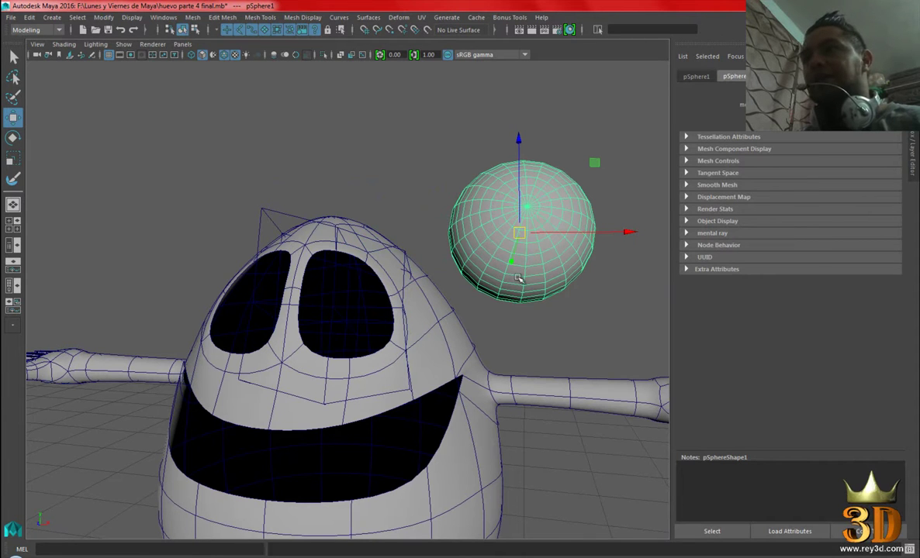
key("ctrl+z")
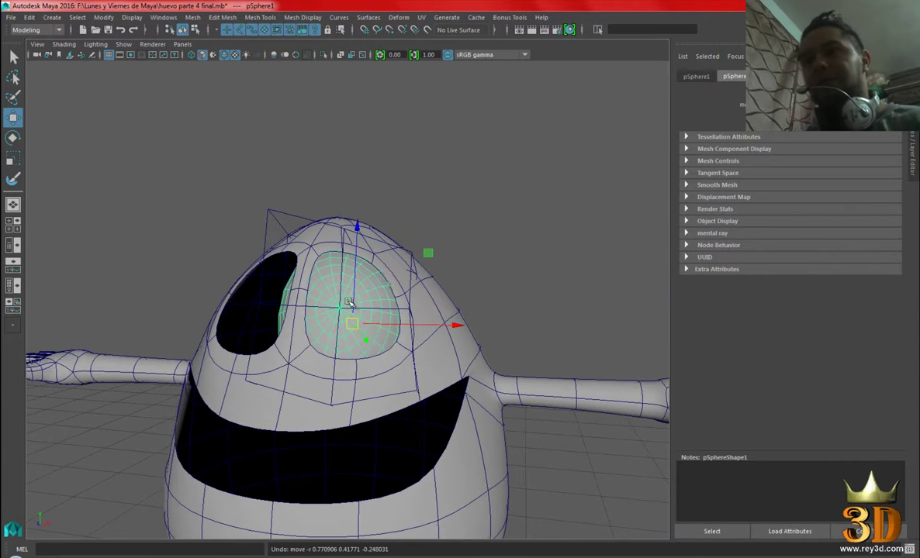
Switch to wireframe and rotate the eye sphere in its socket.
key("4")
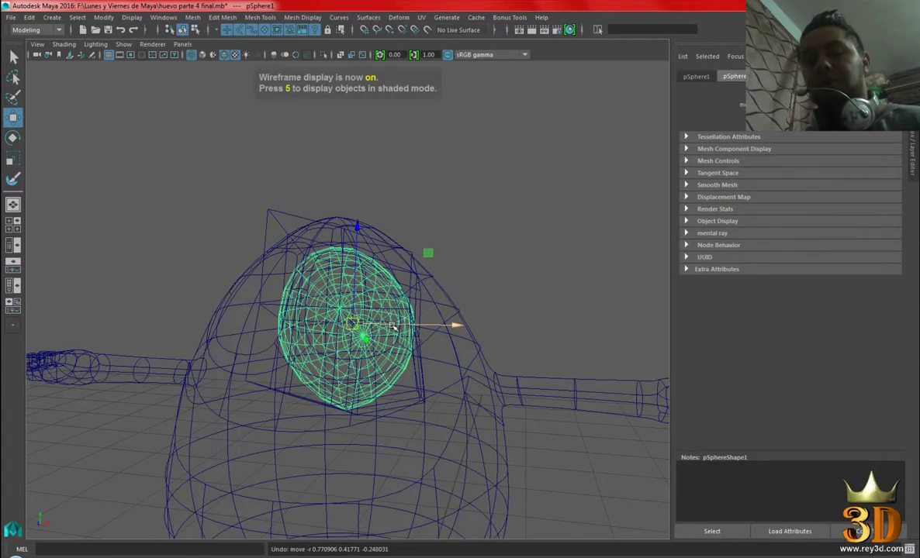
key("e")
mouse_move(291, 241)
left_mouse_down()
mouse_move(326, 272)
mouse_move(368, 293)
left_mouse_up()
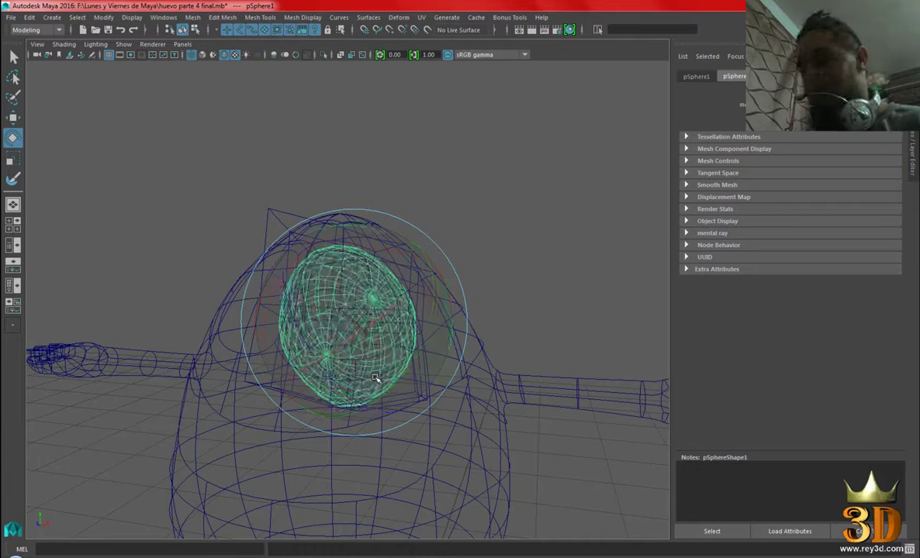
Keep rotating the eye sphere in shaded view, undoing an accidental upward move.
left_click_drag(369, 292, 373, 327)
key("6")
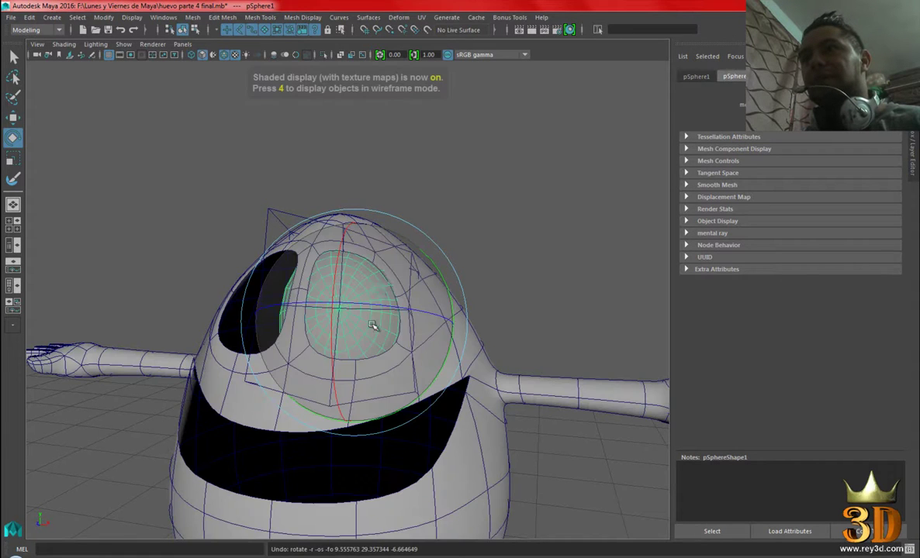
mouse_move(428, 307)
left_mouse_down()
mouse_move(366, 349)
mouse_move(349, 263)
mouse_move(410, 273)
mouse_move(414, 353)
mouse_move(366, 353)
mouse_move(355, 288)
mouse_move(425, 314)
mouse_move(351, 366)
left_mouse_up()
mouse_move(421, 329)
left_mouse_down()
mouse_move(470, 325)
mouse_move(448, 328)
left_mouse_up()
key("w")
mouse_move(348, 309)
left_mouse_down()
mouse_move(478, 215)
mouse_move(469, 225)
mouse_move(538, 222)
mouse_move(421, 222)
mouse_move(434, 225)
left_mouse_up()
key("e")
key("ctrl+z")
key("ctrl+z")
Tilt the eye sphere and try freezing its transformations, undoing both changes.
left_click_drag(448, 276, 185, 263, "alt")
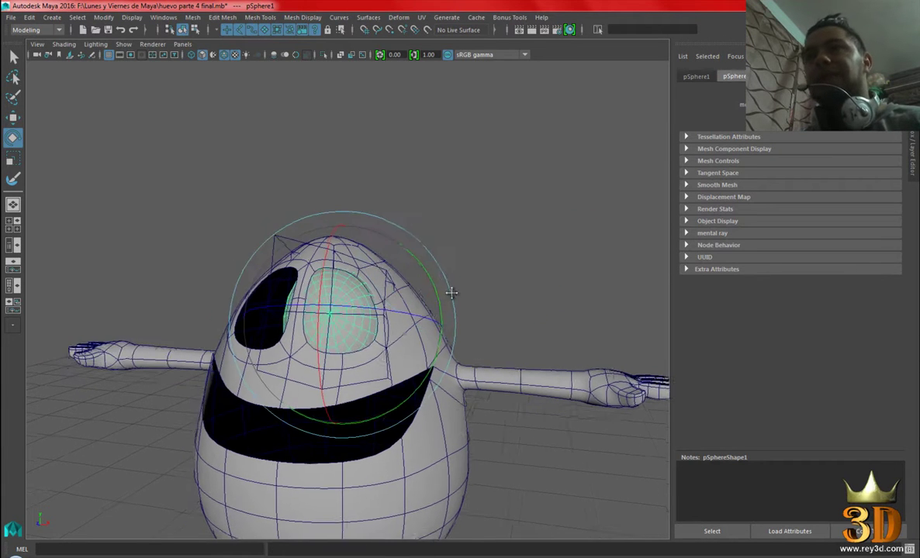
key("space")
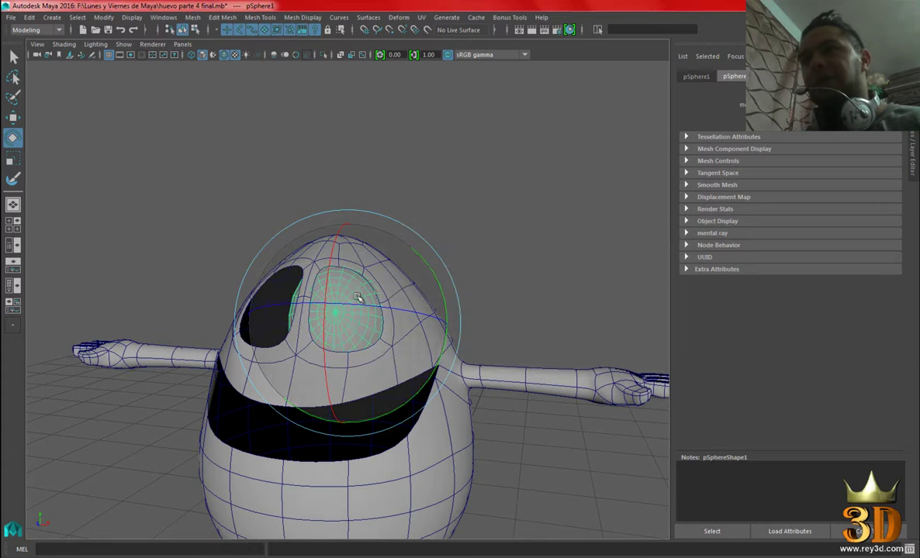
mouse_move(372, 279)
left_mouse_down()
mouse_move(417, 270)
mouse_move(435, 341)
mouse_move(318, 256)
mouse_move(438, 279)
left_mouse_up()
key("ctrl+z")
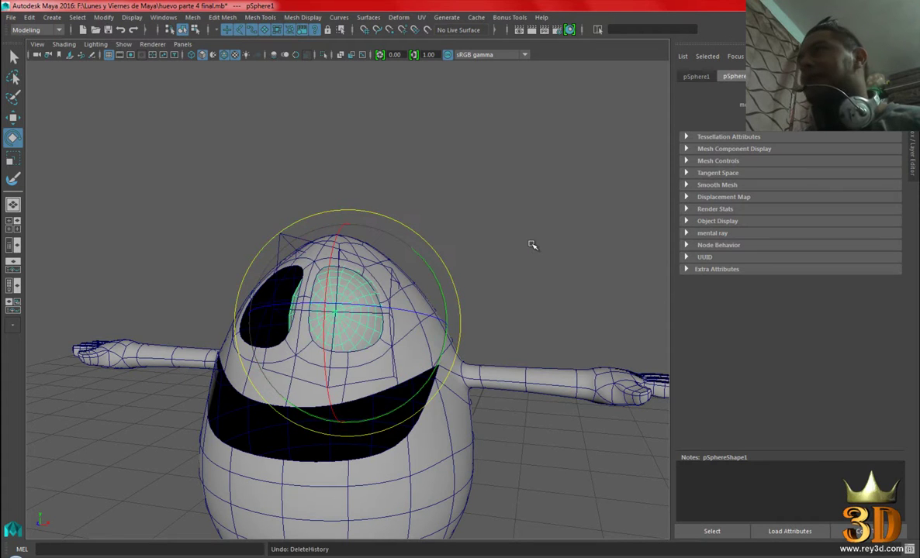
key("ctrl+a")
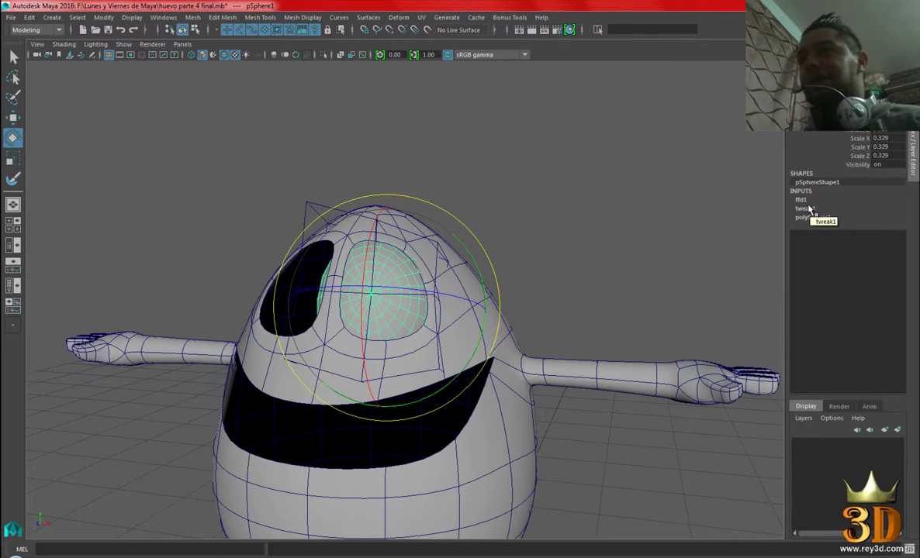
key("space")
mouse_move(269, 230)
left_mouse_down()
mouse_move(266, 197)
mouse_move(403, 238)
left_mouse_up()
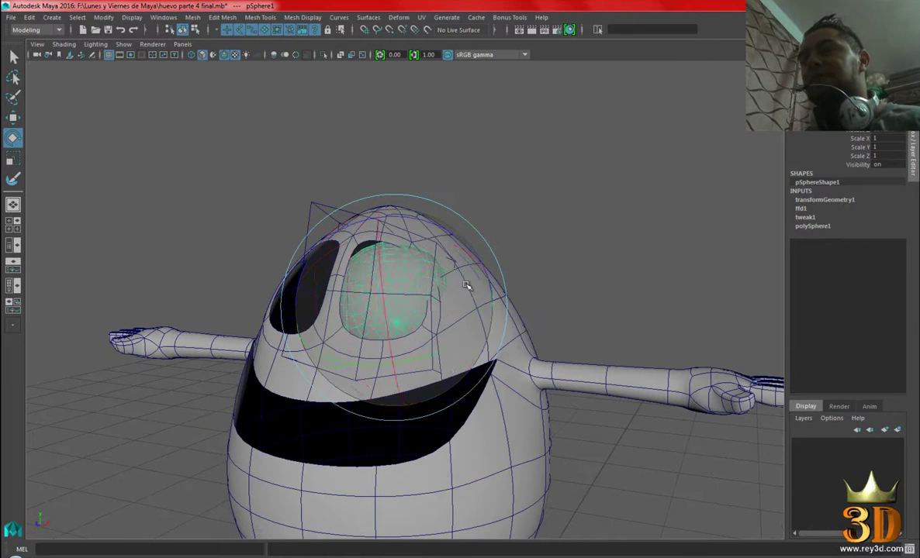
key("ctrl+z")
Try another eye sphere rotation, undo it, deselect, and bring up the reference render.
left_click(571, 251)
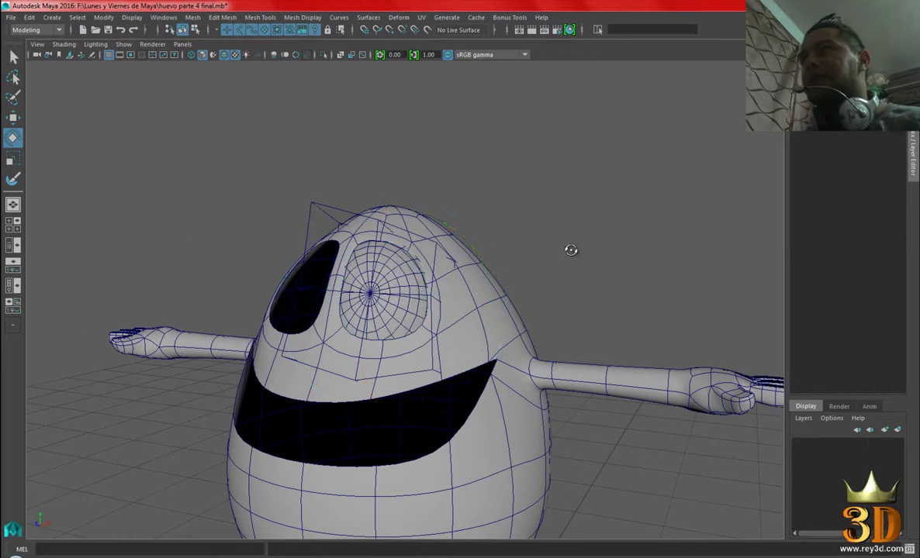
left_click_drag(570, 250, 548, 201, "alt")
key("ctrl+z")
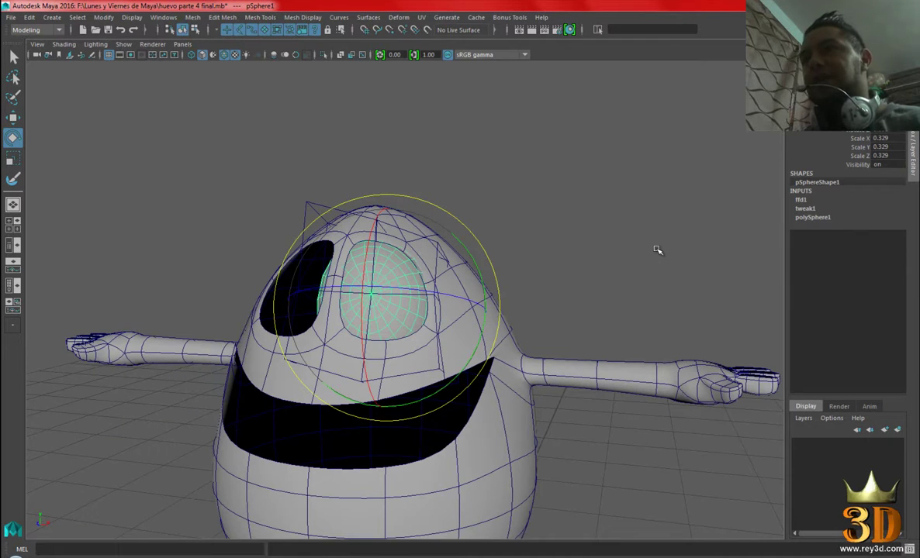
mouse_move(660, 249)
left_mouse_down("alt")
mouse_move(418, 287)
mouse_move(381, 250)
mouse_move(418, 239)
mouse_move(447, 304)
mouse_move(396, 324)
mouse_move(447, 287)
mouse_move(411, 328)
mouse_move(410, 267)
mouse_move(447, 334)
left_mouse_up("alt")
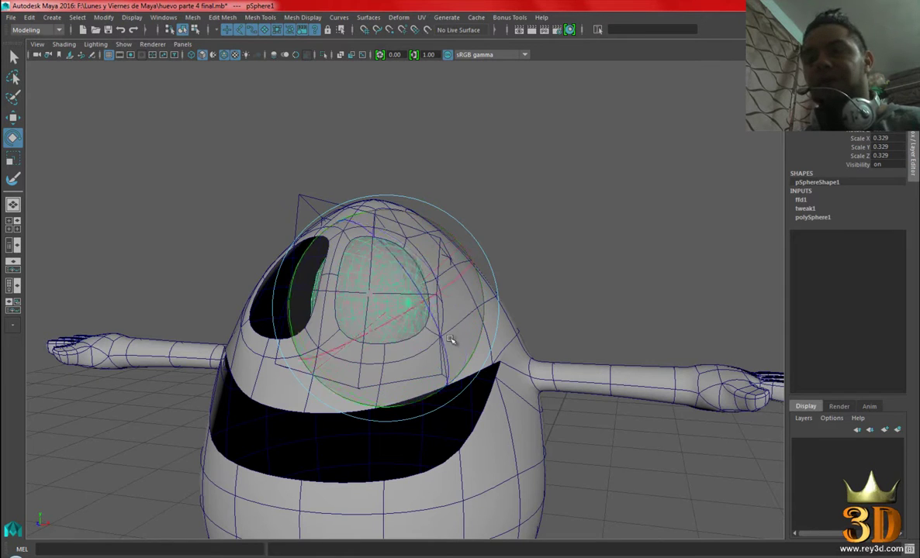
key("ctrl+z")
mouse_move(538, 305)
left_mouse_down("alt")
mouse_move(590, 293)
mouse_move(542, 296)
left_mouse_up("alt")
left_click(629, 308)
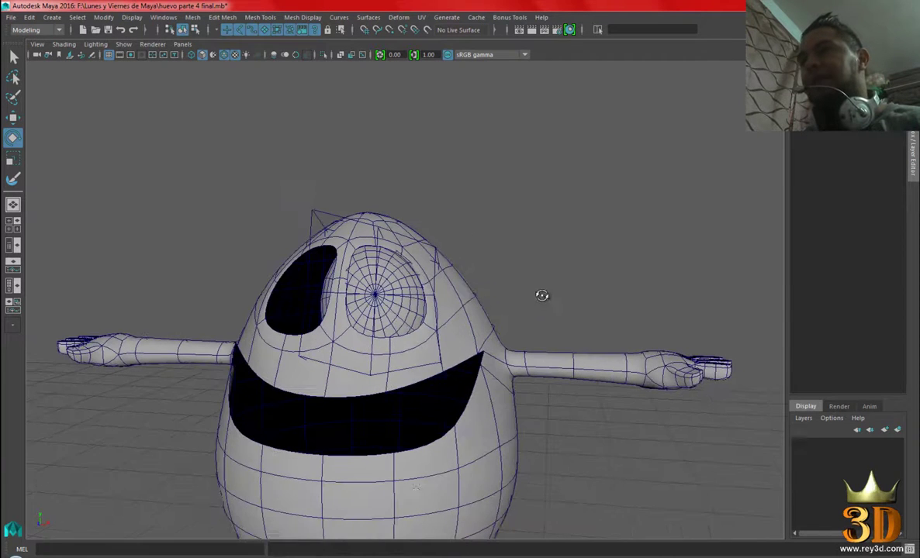
key("alt+Tab")
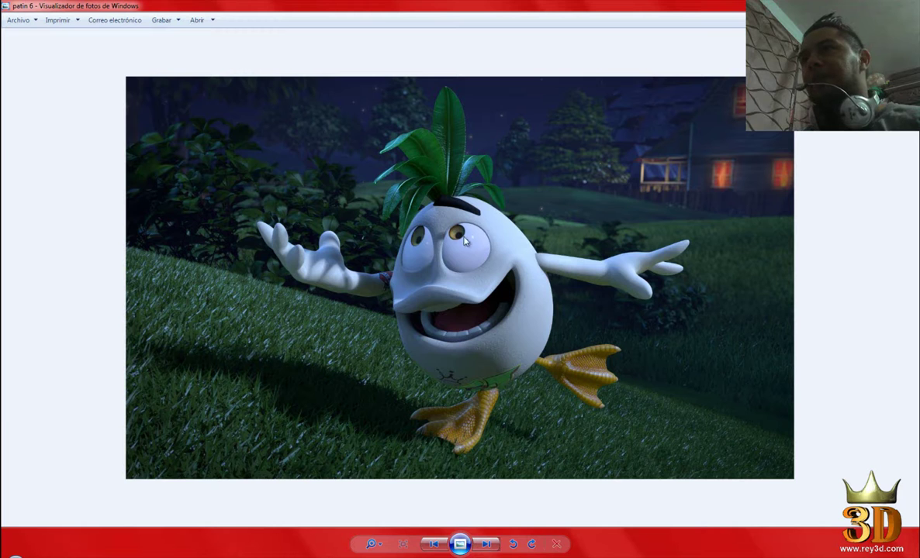
Zoom into the reference render's eye and back out, then return to Maya and select the eye sphere.
scroll(468, 258, "up", 4)
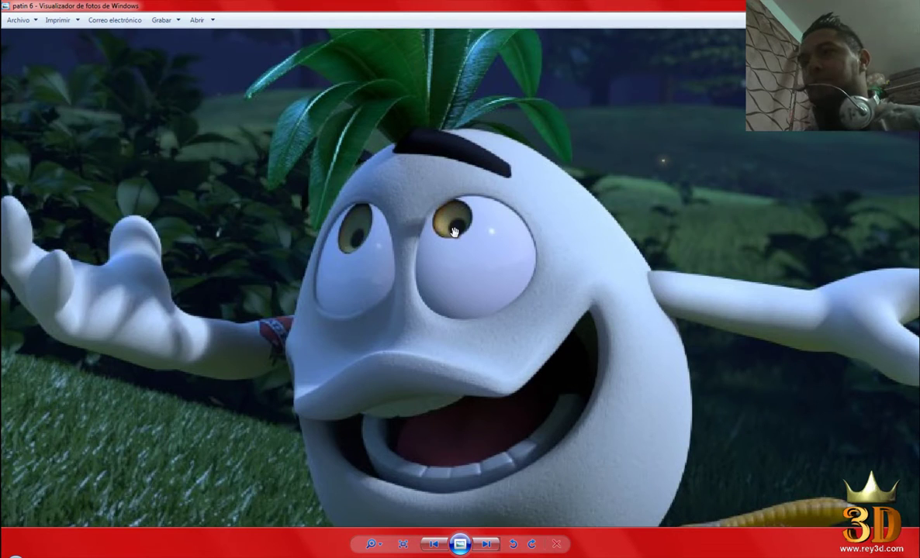
scroll(469, 233, "down", 4)
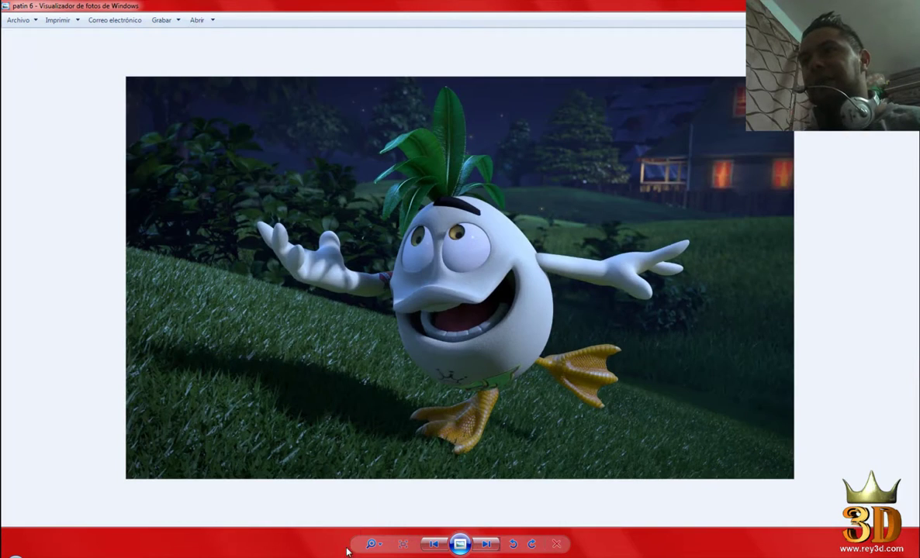
key("alt+Tab")
scroll(380, 461, "up", 3)
left_click(390, 356)
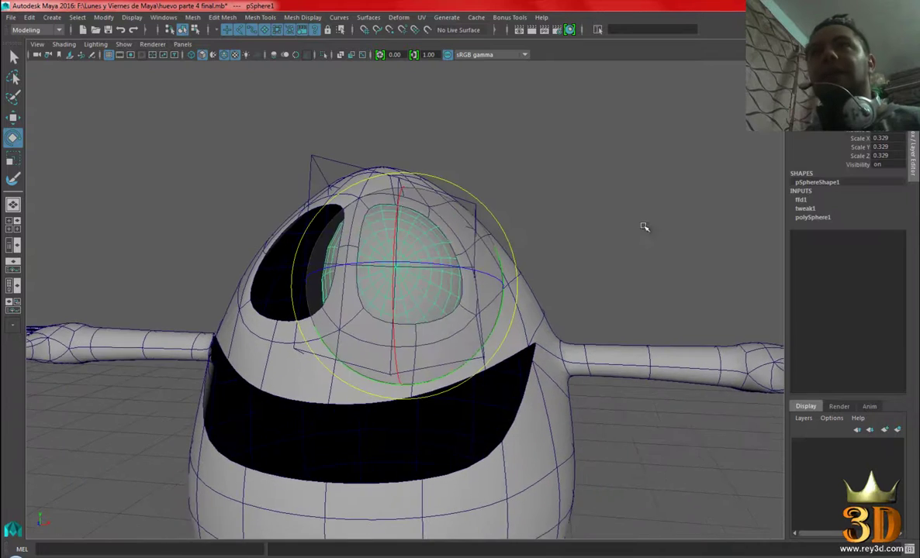
Uncheck Deformers in the viewport Show menu to hide the lattice, then compare with the reference.
left_click_drag(643, 227, 632, 195, "alt")
left_click(177, 89)
left_click(123, 44)
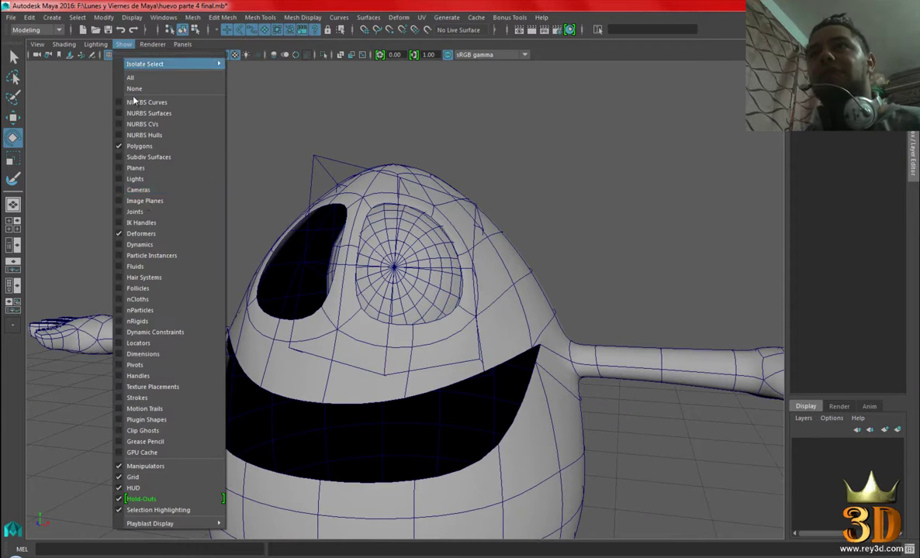
left_click(157, 218)
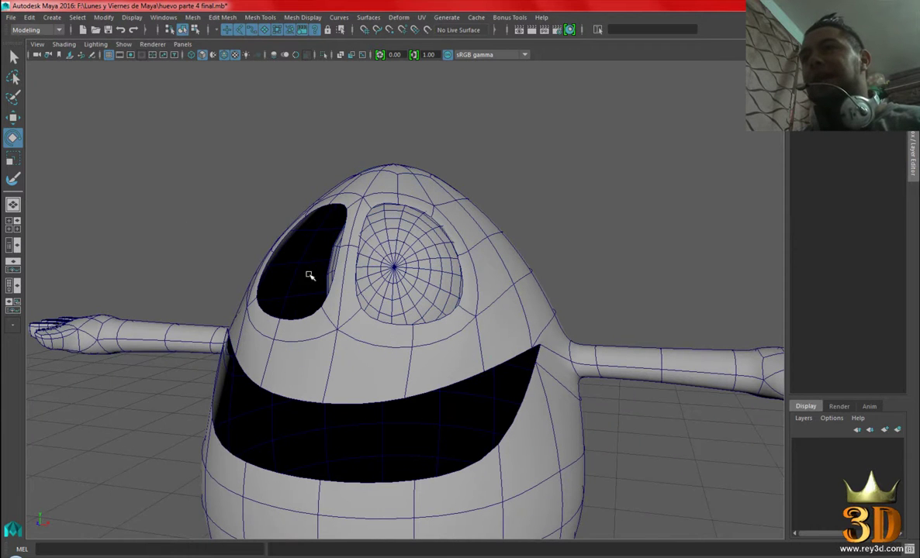
scroll(395, 252, "up", 3)
left_click_drag(396, 304, 417, 232, "alt")
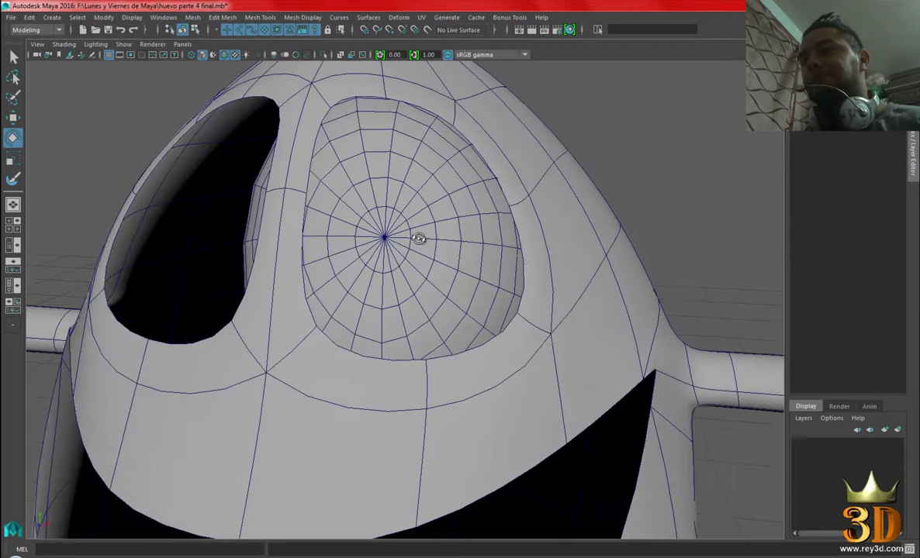
left_click(468, 554)
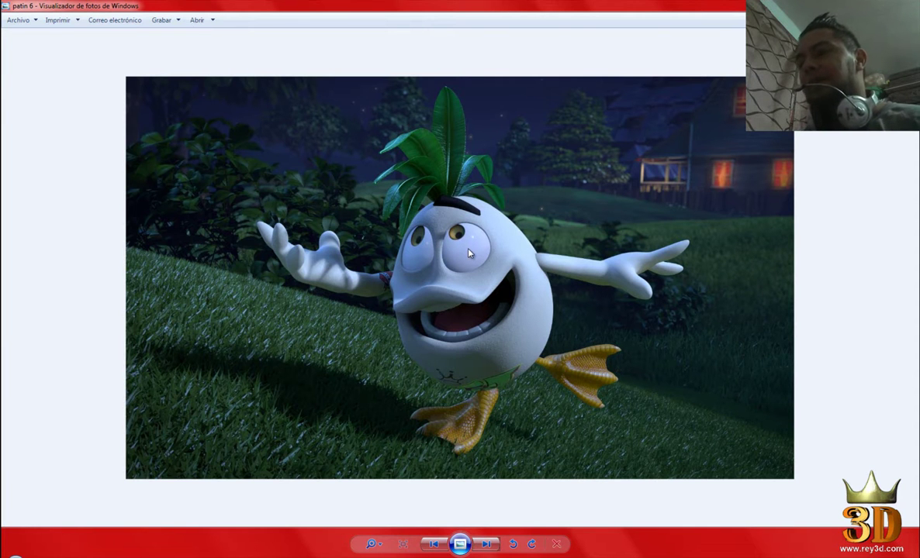
key("alt+Tab")
mouse_move(456, 366)
left_mouse_down("alt")
mouse_move(460, 304)
mouse_move(476, 298)
mouse_move(409, 281)
mouse_move(365, 226)
left_mouse_up("alt")
Select the eye sphere and pick the Insert Edge Loop Tool from the Shift+right-click menu.
left_click(435, 312)
left_click_drag(435, 312, 439, 195, "alt")
right_click_drag(440, 195, 533, 242, "shift")
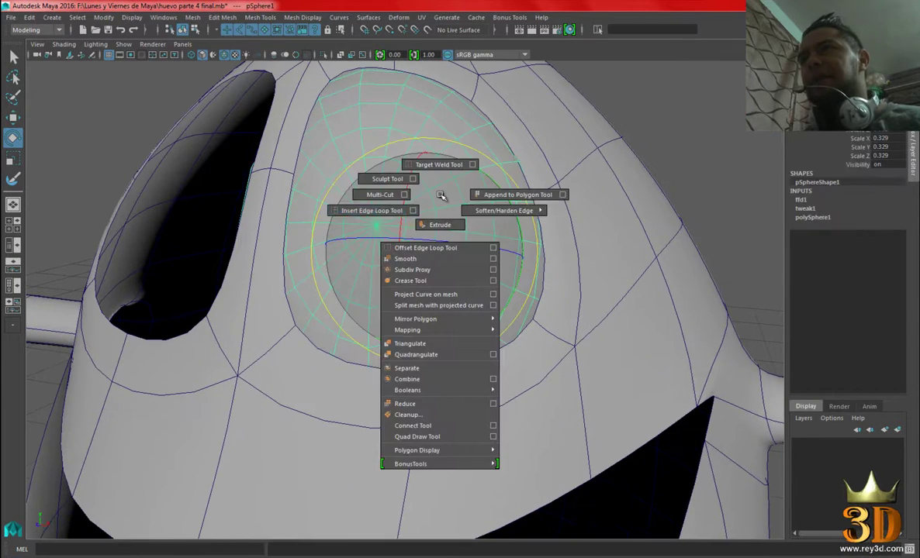
left_click(422, 210, "ctrl")
left_click(451, 318)
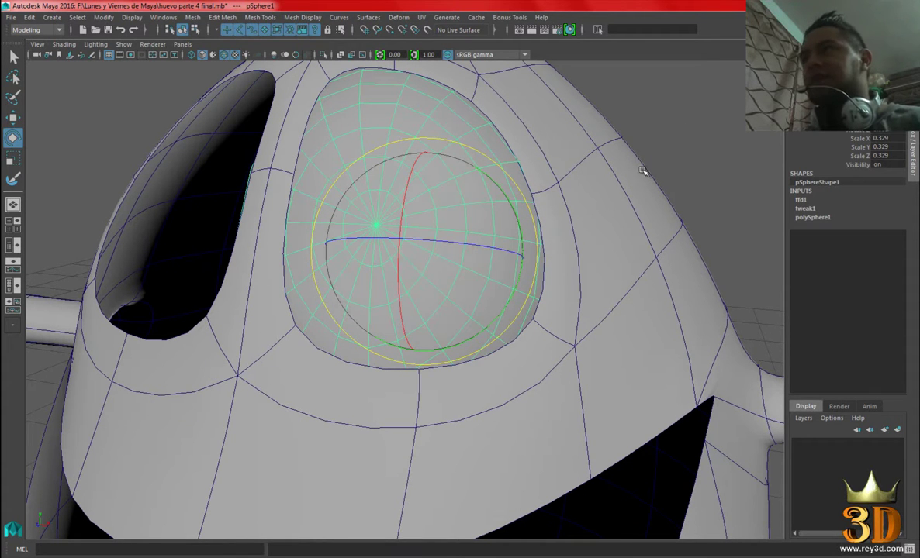
right_click_drag(676, 148, 632, 158, "shift")
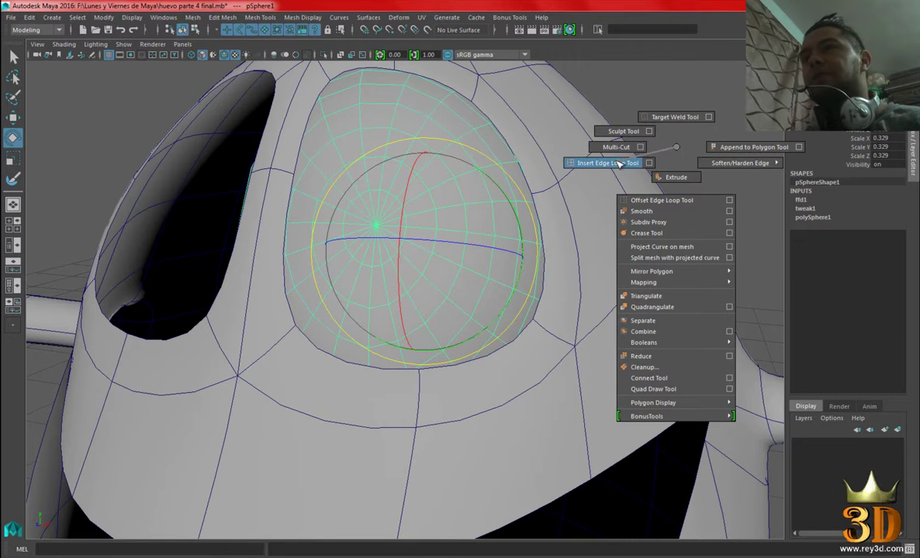
scroll(359, 207, "up", 3)
scroll(400, 256, "up", 3)
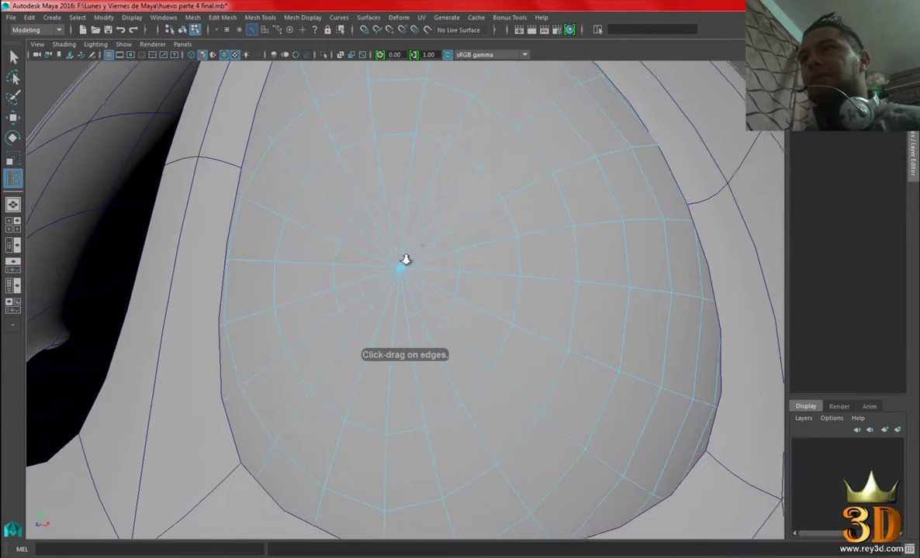
Insert an edge loop around the eye's centre pole and double-click it to select the whole loop.
left_click(429, 202)
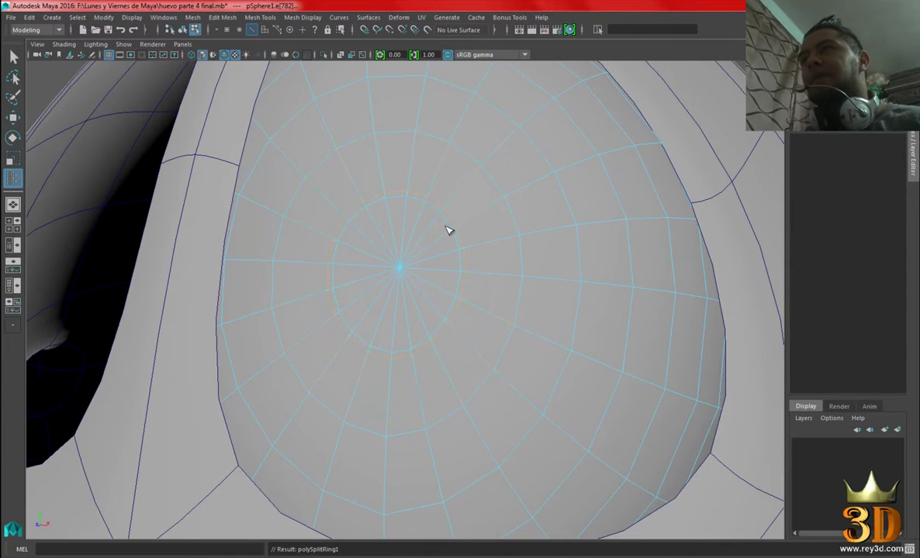
scroll(569, 323, "down", 3)
key("w")
scroll(625, 220, "down", 2)
scroll(636, 142, "down", 1)
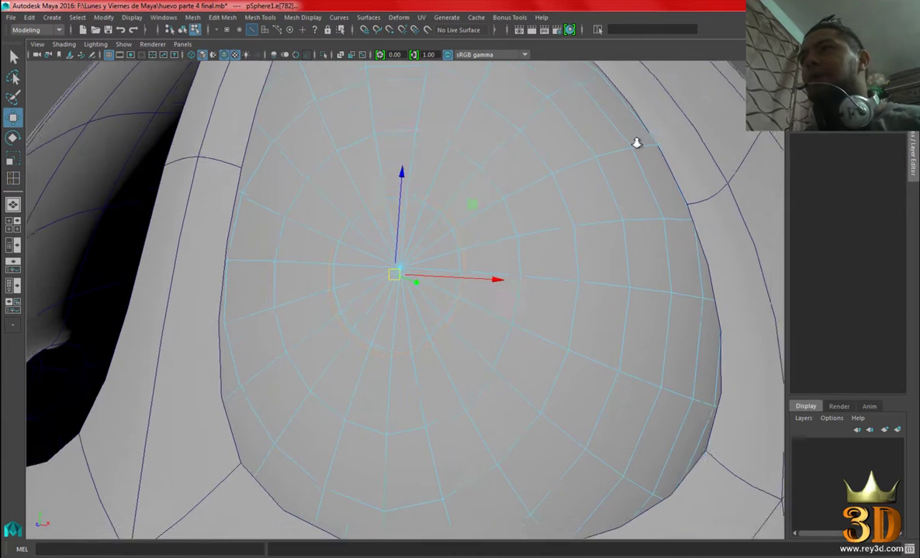
scroll(663, 131, "down", 3)
right_click_drag(466, 206, 482, 200)
scroll(400, 288, "up", 3)
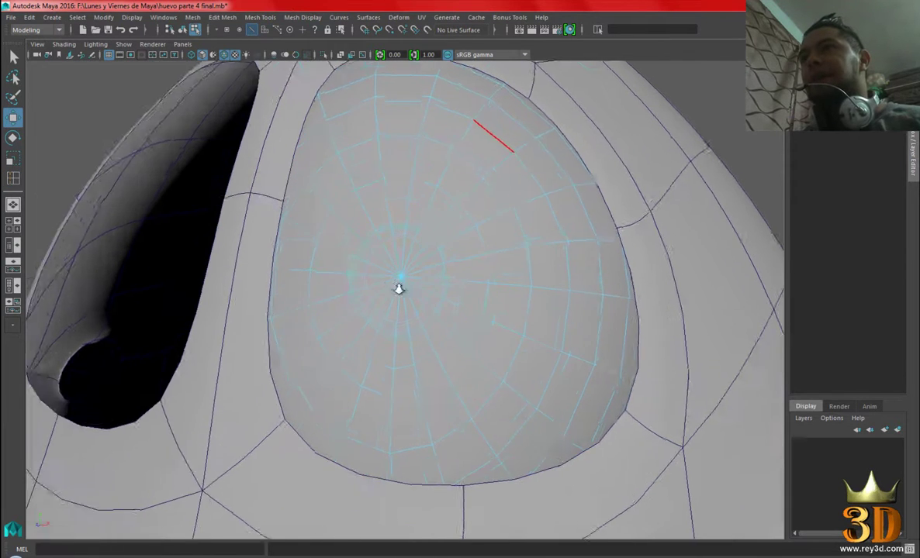
scroll(434, 258, "up", 3)
double_click(415, 195)
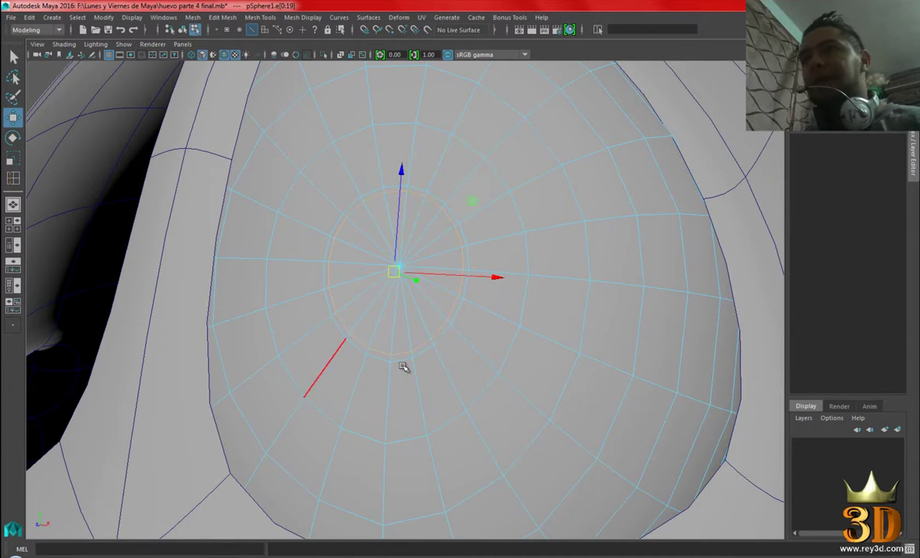
left_click_drag(423, 369, 359, 289, "alt")
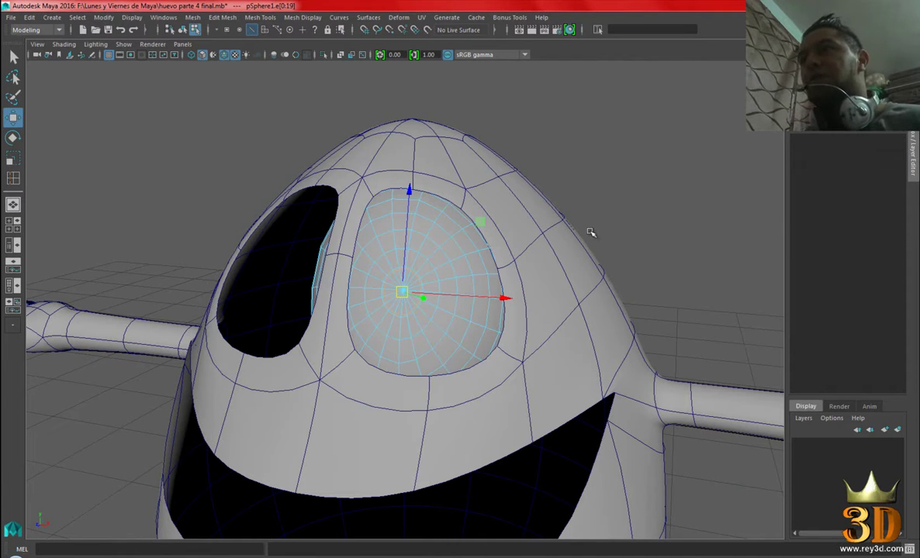
Convert the eye's central edge loop to vertices and frame them in view.
right_click(509, 247, "ctrl")
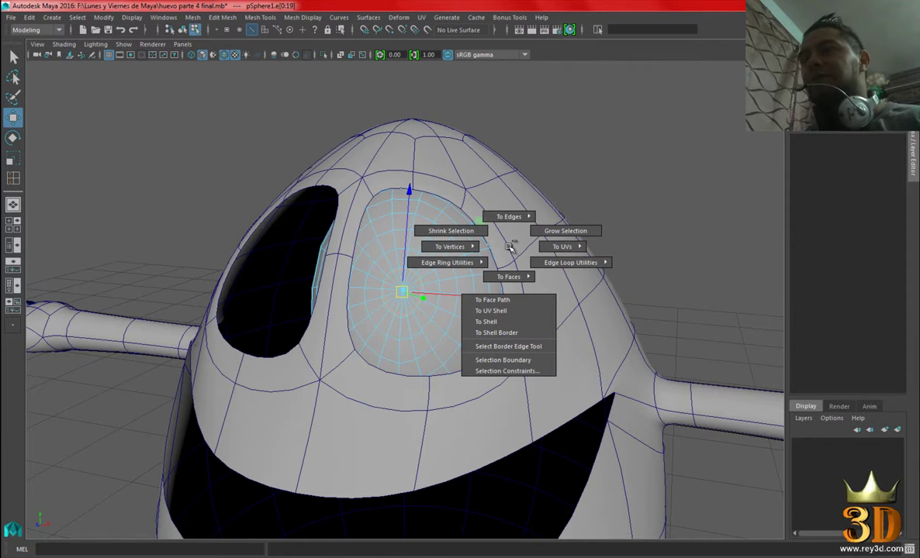
right_click_drag(505, 247, 404, 241, "ctrl")
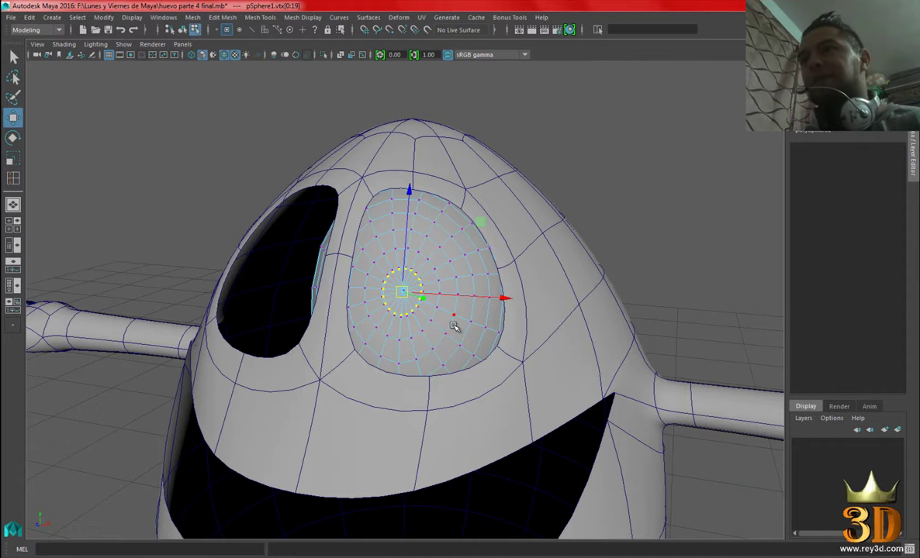
key("f")
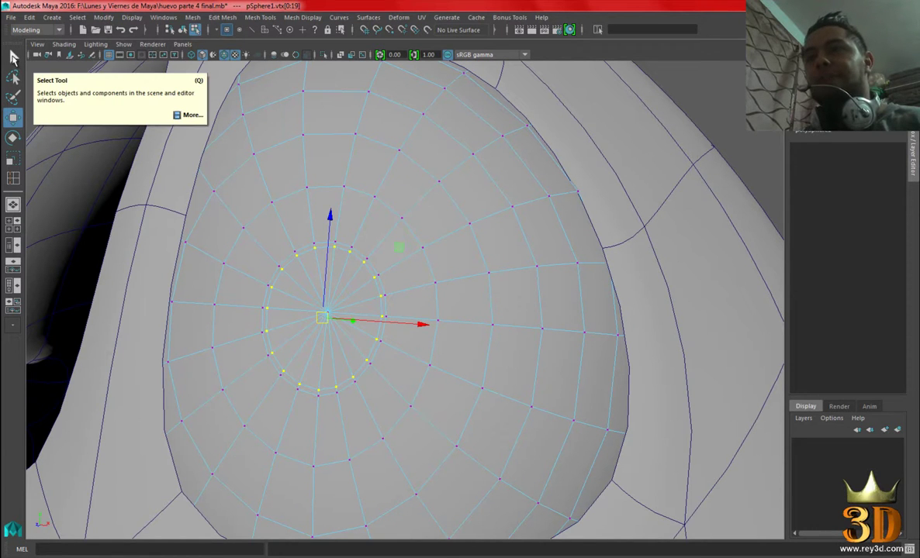
left_click(13, 57)
left_click_drag(298, 304, 309, 335, "alt")
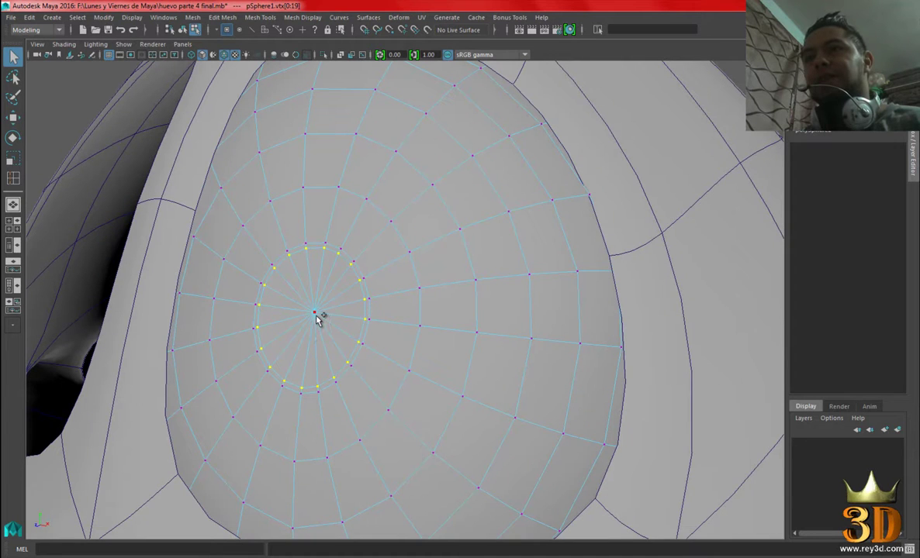
scroll(327, 330, "down", 5)
scroll(377, 329, "up", 2)
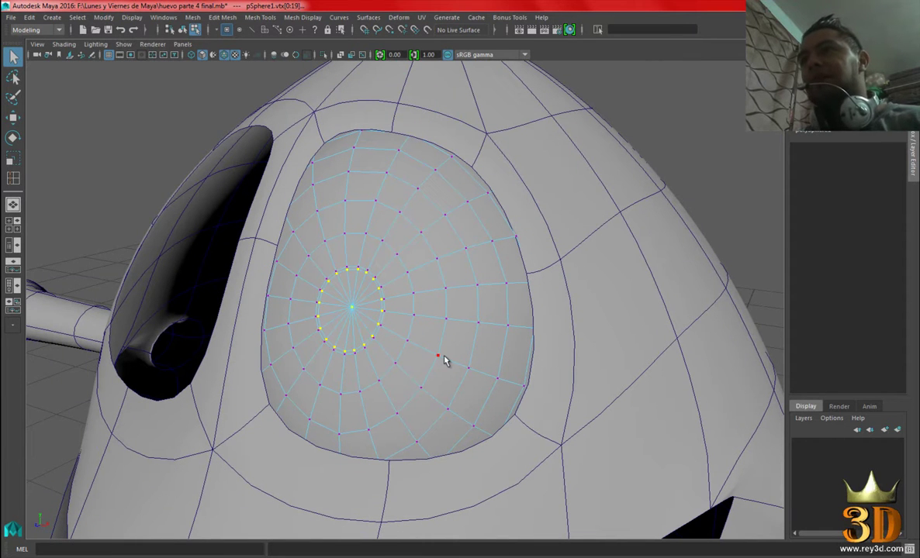
Set the Move tool to Object axes and push the centre vertices into the eye.
key("w")
left_click_drag(507, 323, 543, 295, "alt")
left_click(687, 161)
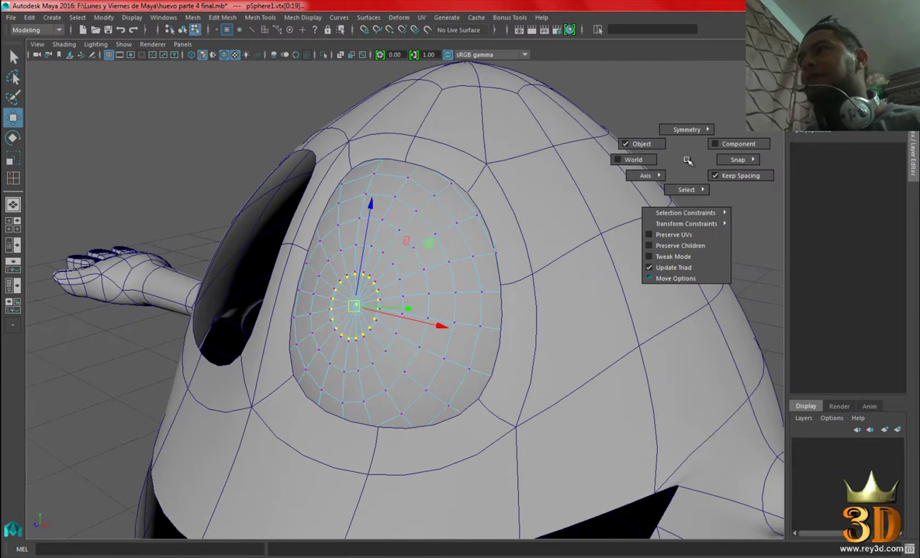
left_click(634, 155)
mouse_move(634, 155)
left_mouse_down("alt")
mouse_move(370, 344)
mouse_move(322, 343)
left_mouse_up("alt")
left_click_drag(254, 236, 211, 237)
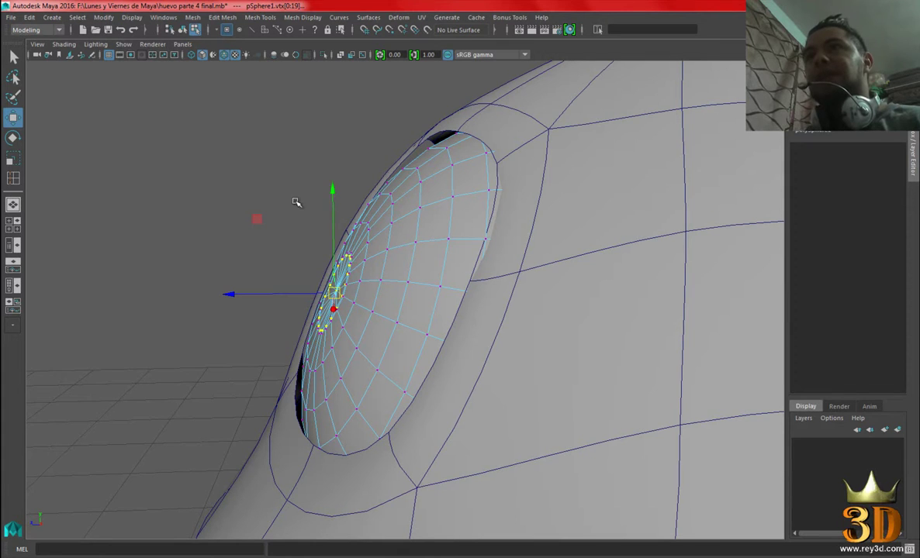
left_click_drag(315, 140, 286, 129)
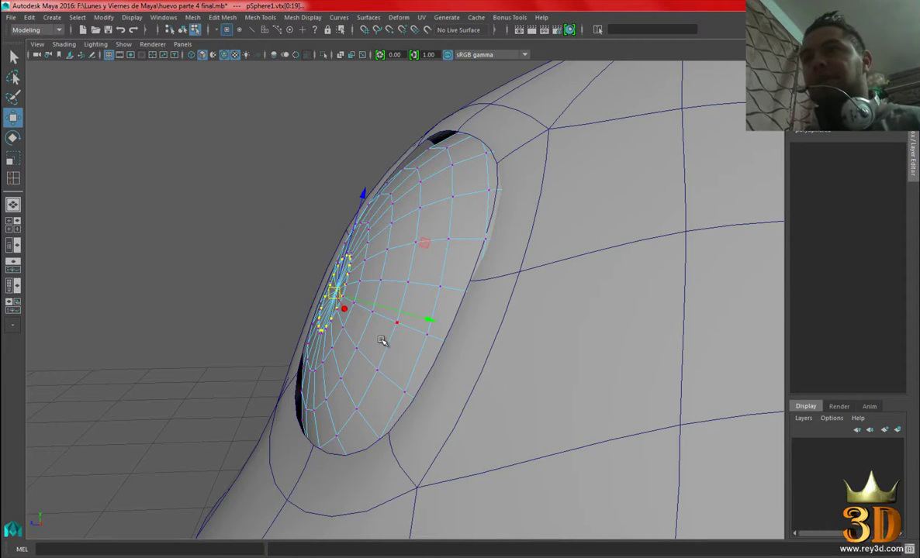
left_click_drag(363, 335, 436, 324, "alt")
Compare the indented eye with a close-up of the reference render.
key("f")
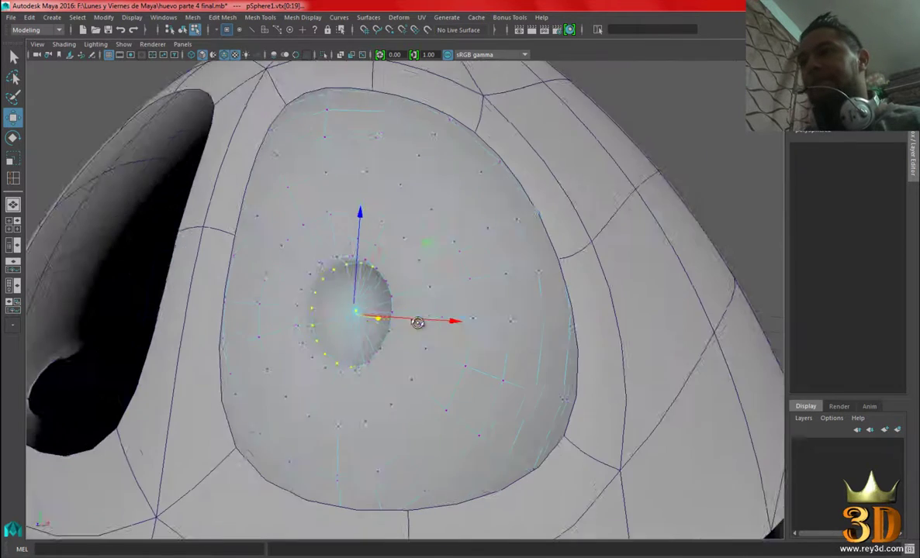
scroll(418, 396, "down", 3)
key("alt+Tab")
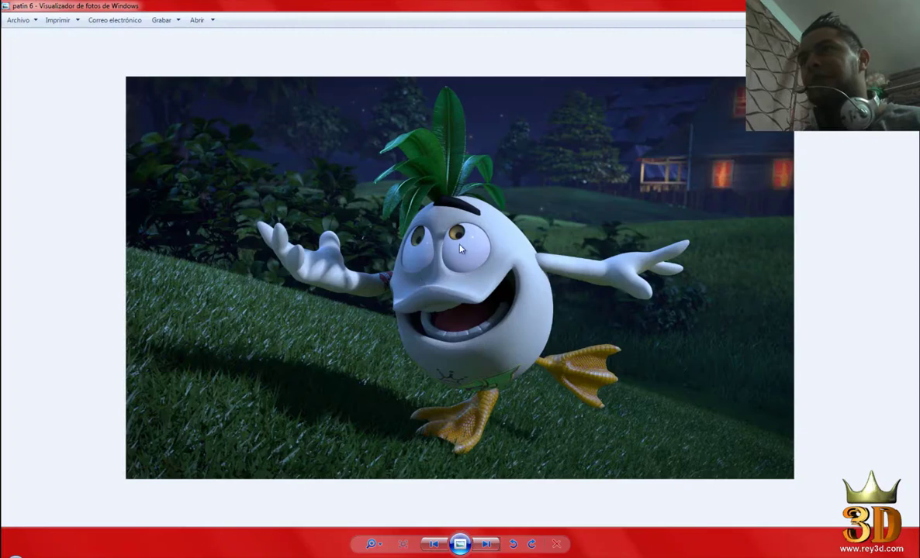
scroll(456, 247, "up", 4)
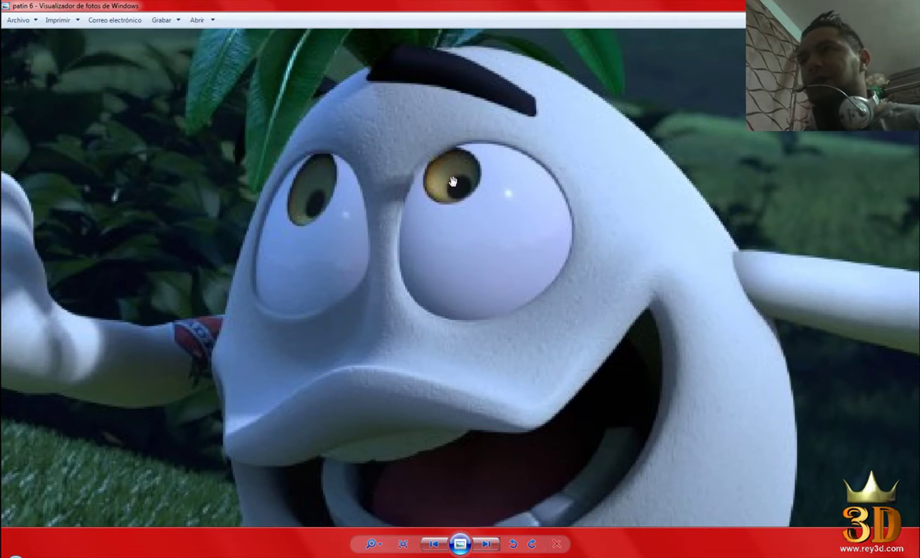
key("alt+Tab")
Push the inner eye vertices further inward to deepen the pupil.
mouse_move(394, 293)
left_mouse_down("alt")
mouse_move(469, 333)
mouse_move(382, 369)
mouse_move(339, 356)
left_mouse_up("alt")
left_click_drag(411, 324, 422, 323)
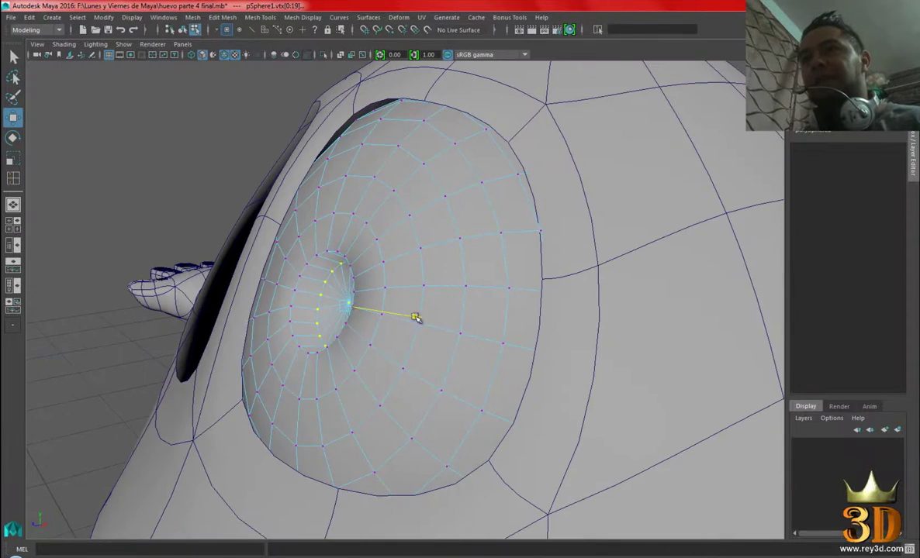
left_click_drag(318, 319, 372, 326, "alt")
scroll(396, 334, "up", 3)
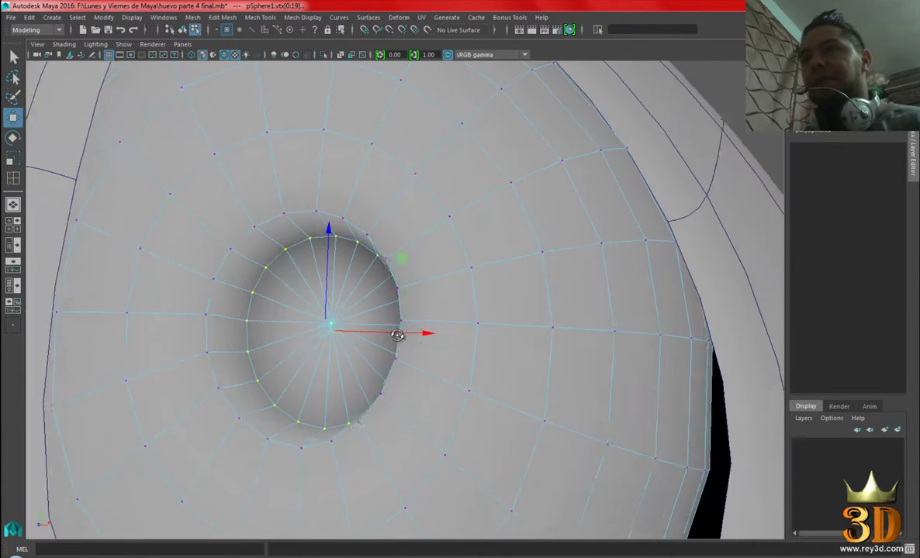
scroll(390, 330, "up", 1)
Scale the inner vertex ring smaller and select the eye's centre pole vertex.
key("r")
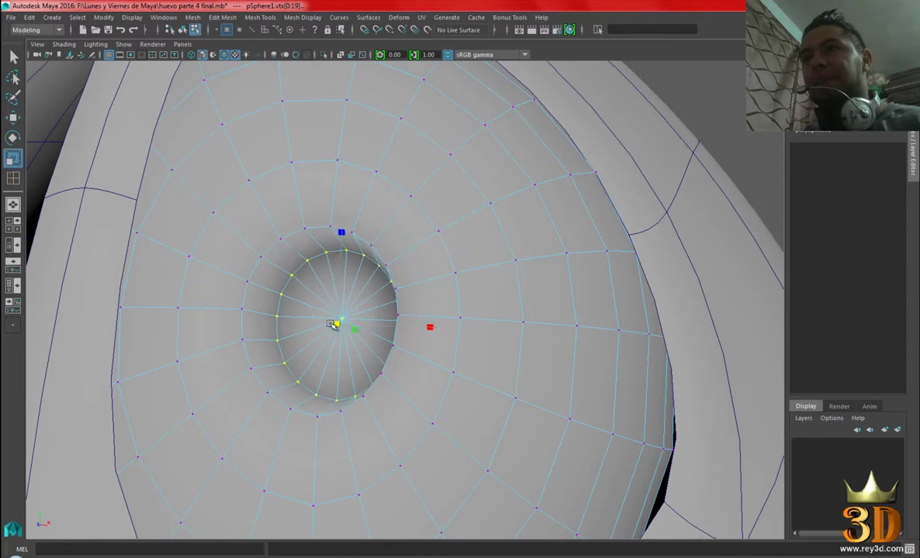
left_click_drag(338, 322, 309, 325)
key("w")
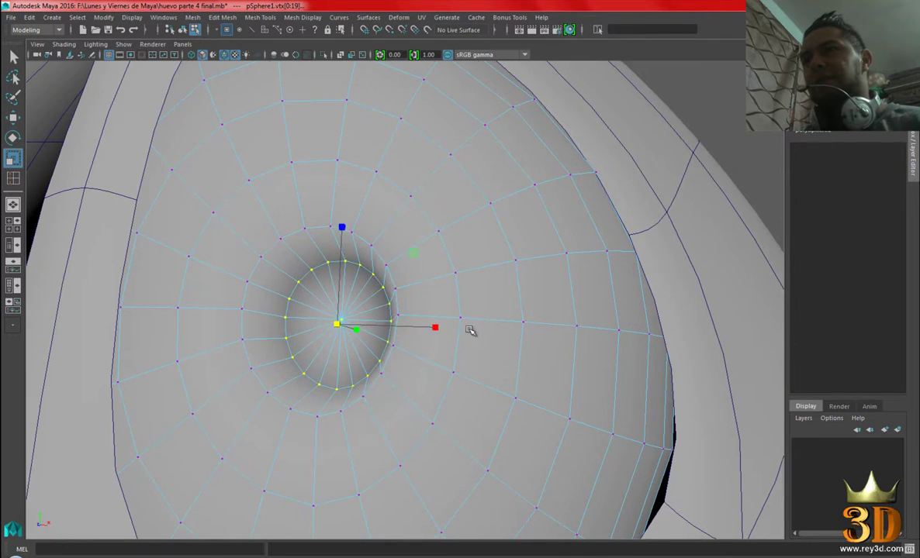
scroll(469, 328, "down", 5)
mouse_move(476, 310)
left_mouse_down("alt")
mouse_move(486, 310)
mouse_move(277, 329)
mouse_move(439, 306)
mouse_move(375, 311)
mouse_move(530, 308)
mouse_move(464, 264)
mouse_move(427, 270)
mouse_move(533, 271)
mouse_move(462, 487)
left_mouse_up("alt")
left_click_drag(429, 323, 448, 324, "alt")
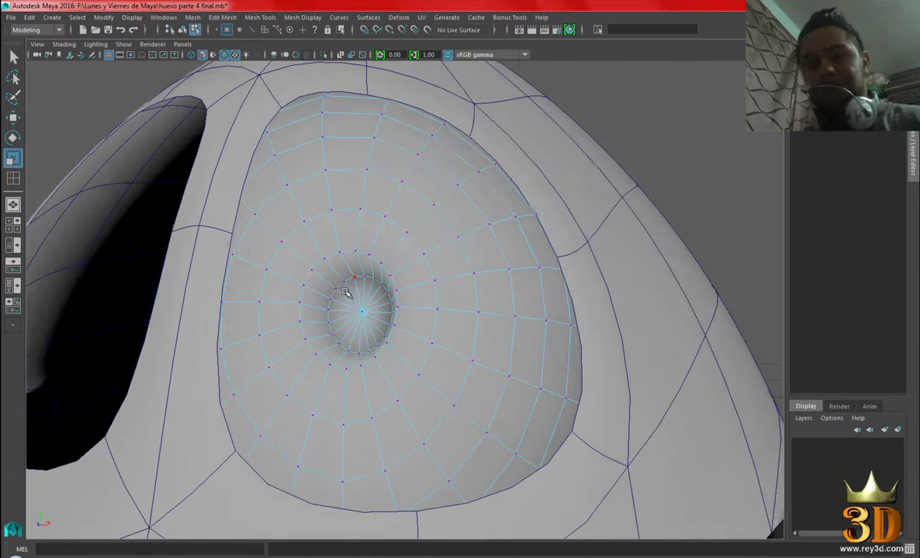
left_click(362, 311)
Inspect the eye's pupil recess in wireframe, then return to shaded display.
key("w")
scroll(465, 349, "down", 3)
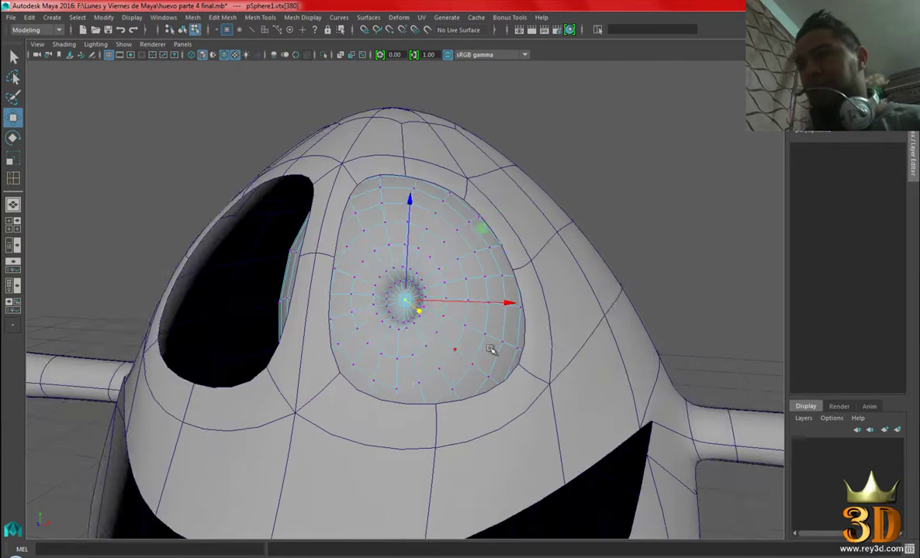
left_click_drag(491, 350, 470, 365, "alt")
key("4")
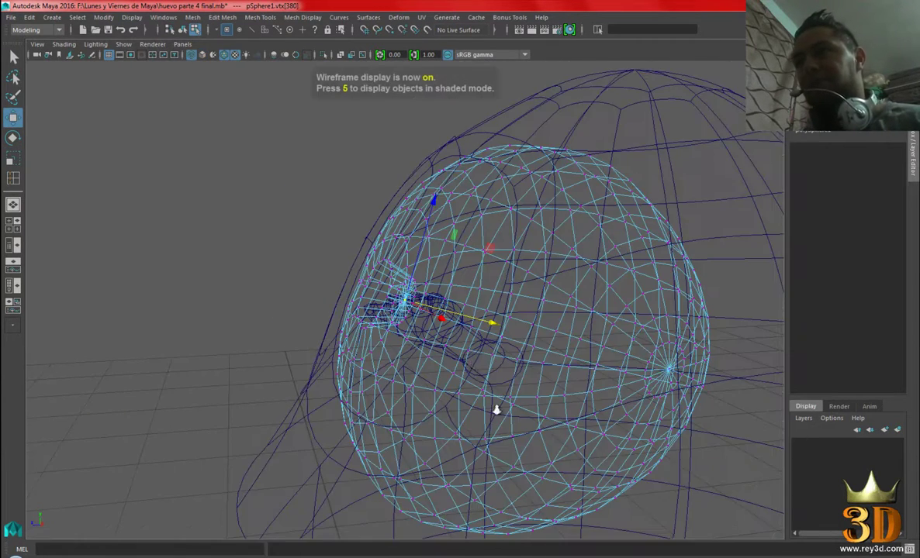
left_click_drag(496, 411, 421, 345, "alt")
right_click_drag(421, 345, 500, 333, "alt")
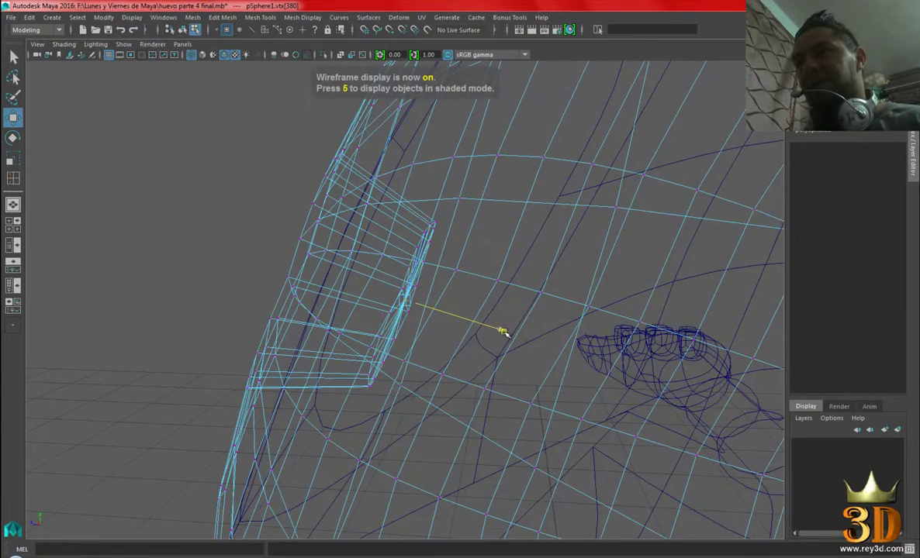
scroll(517, 335, "down", 5)
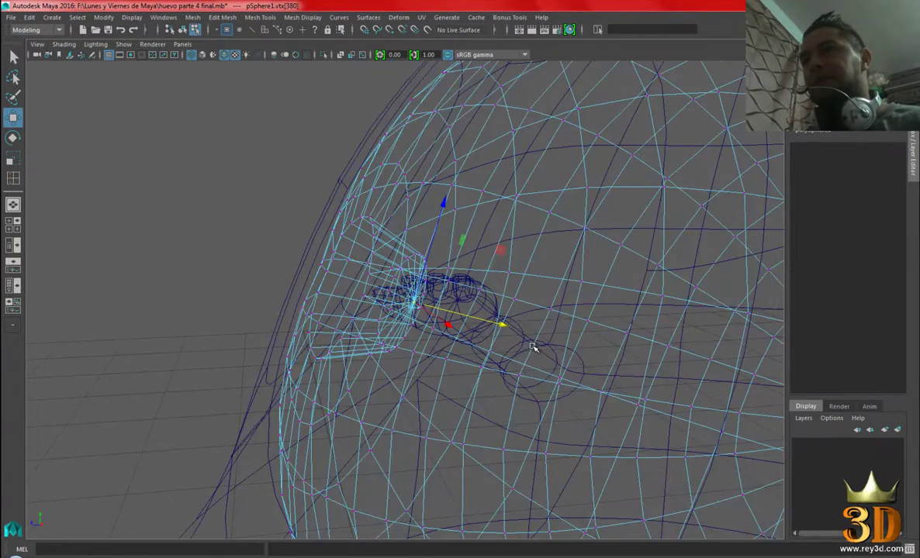
key("5")
Return to Object Mode, select the eye sphere and rotate it so the pupil tilts upward.
right_click_drag(545, 349, 464, 287, "alt")
left_click_drag(464, 288, 404, 301, "alt")
right_click(403, 224)
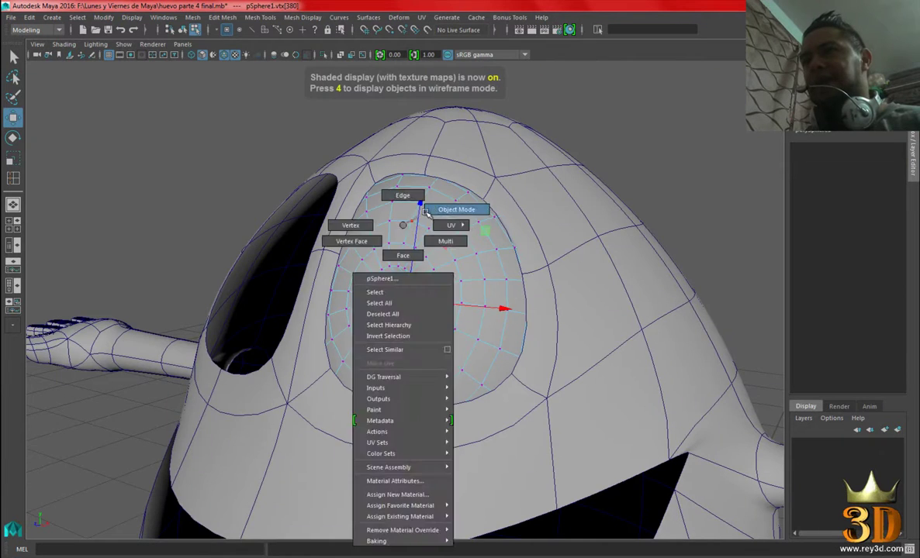
left_click(428, 212)
mouse_move(632, 144)
left_mouse_down("alt")
mouse_move(472, 294)
mouse_move(530, 286)
mouse_move(503, 289)
left_mouse_up("alt")
left_click(438, 282)
key("e")
mouse_move(410, 304)
left_mouse_down()
mouse_move(431, 257)
mouse_move(430, 231)
mouse_move(470, 273)
mouse_move(416, 322)
mouse_move(407, 290)
mouse_move(425, 242)
mouse_move(489, 308)
mouse_move(503, 295)
left_mouse_up()
mouse_move(404, 279)
left_mouse_down("alt")
mouse_move(447, 285)
mouse_move(476, 242)
left_mouse_up("alt")
Show deformers to reveal the lattice cage and rotate the eye to aim its pupil.
left_click(122, 44)
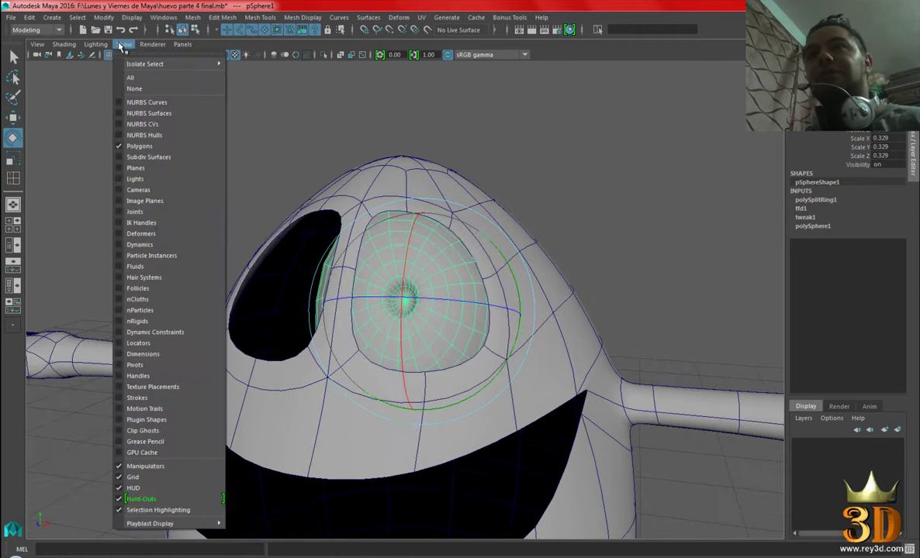
left_click(155, 234)
mouse_move(532, 234)
left_mouse_down("alt")
mouse_move(498, 228)
mouse_move(543, 226)
mouse_move(448, 172)
left_mouse_up("alt")
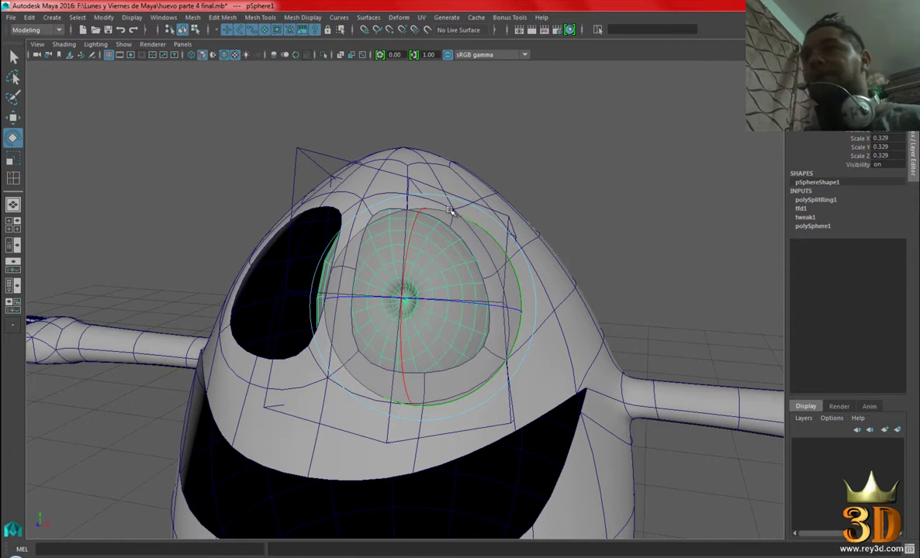
left_click_drag(473, 267, 471, 271, "alt")
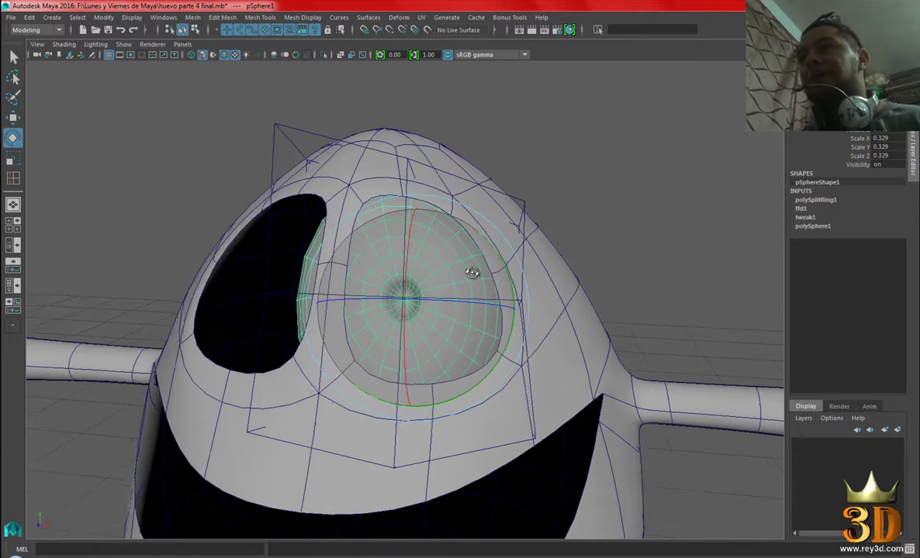
mouse_move(427, 229)
left_mouse_down("alt")
mouse_move(439, 246)
mouse_move(429, 241)
mouse_move(484, 269)
mouse_move(450, 283)
left_mouse_up("alt")
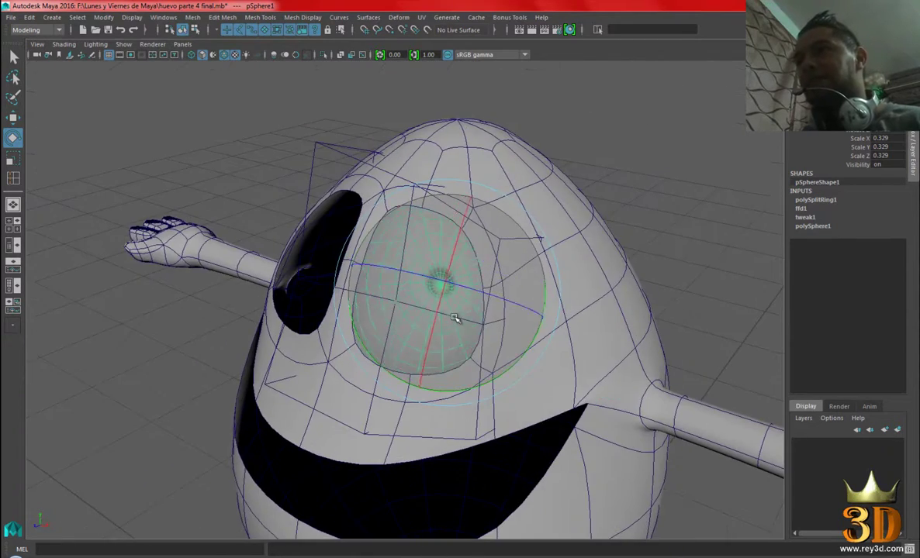
mouse_move(435, 349)
left_mouse_down("alt")
mouse_move(431, 307)
mouse_move(436, 348)
left_mouse_up("alt")
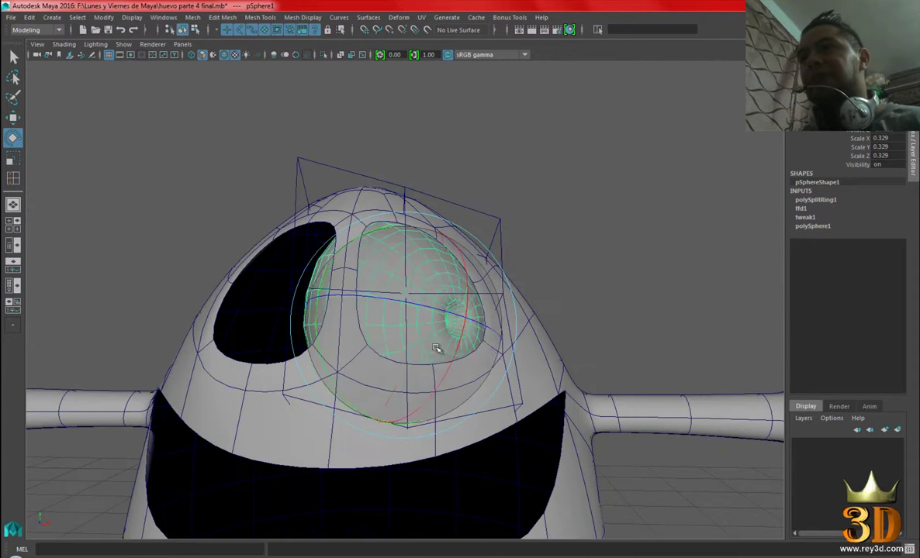
mouse_move(347, 350)
left_mouse_down()
mouse_move(349, 294)
mouse_move(348, 343)
mouse_move(362, 359)
mouse_move(382, 282)
mouse_move(396, 300)
left_mouse_up()
mouse_move(453, 343)
left_mouse_down("alt")
mouse_move(438, 231)
mouse_move(488, 303)
mouse_move(443, 320)
mouse_move(410, 269)
mouse_move(453, 273)
mouse_move(449, 328)
mouse_move(536, 287)
left_mouse_up("alt")
Hide the deformers again and reselect the eye sphere.
mouse_move(635, 268)
left_mouse_down("alt")
mouse_move(513, 263)
mouse_move(433, 324)
mouse_move(404, 275)
mouse_move(480, 304)
mouse_move(556, 273)
mouse_move(539, 312)
mouse_move(546, 266)
left_mouse_up("alt")
left_click(538, 311)
key("q")
scroll(518, 293, "up", 5)
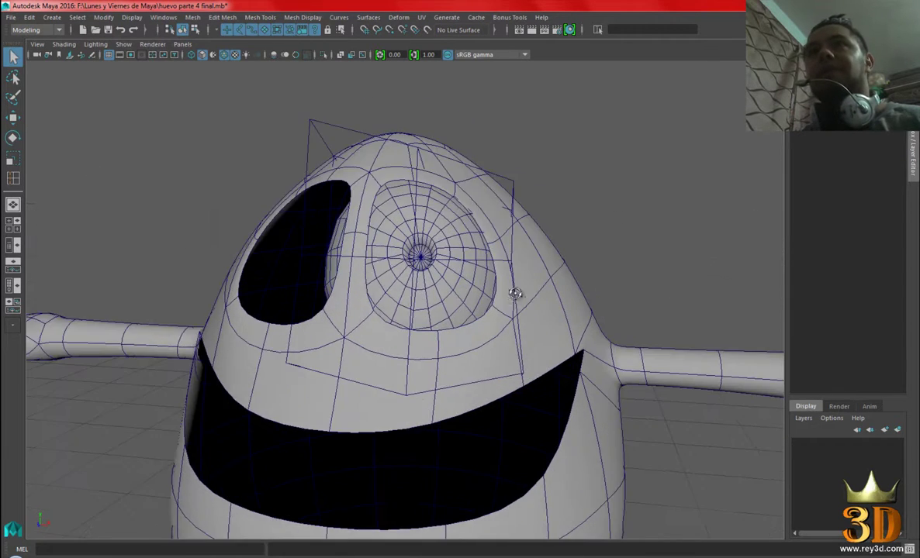
scroll(558, 269, "down", 5)
left_click(128, 45)
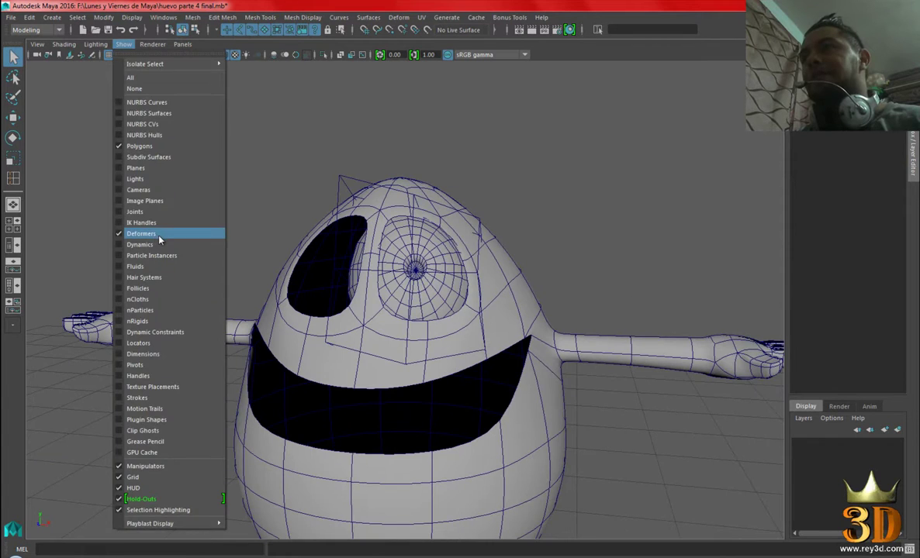
left_click(146, 218)
scroll(466, 304, "up", 3)
left_click_drag(466, 304, 419, 265, "alt")
left_click(411, 274)
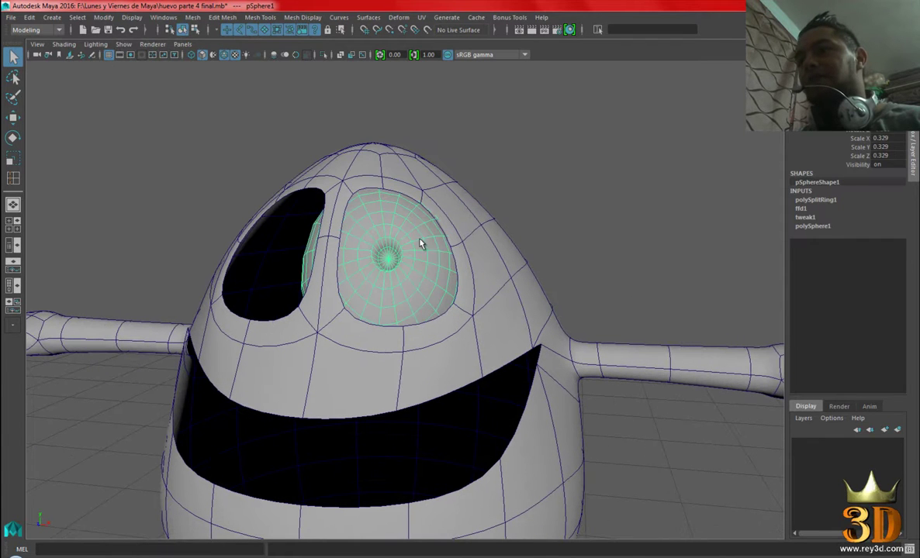
right_click(387, 234)
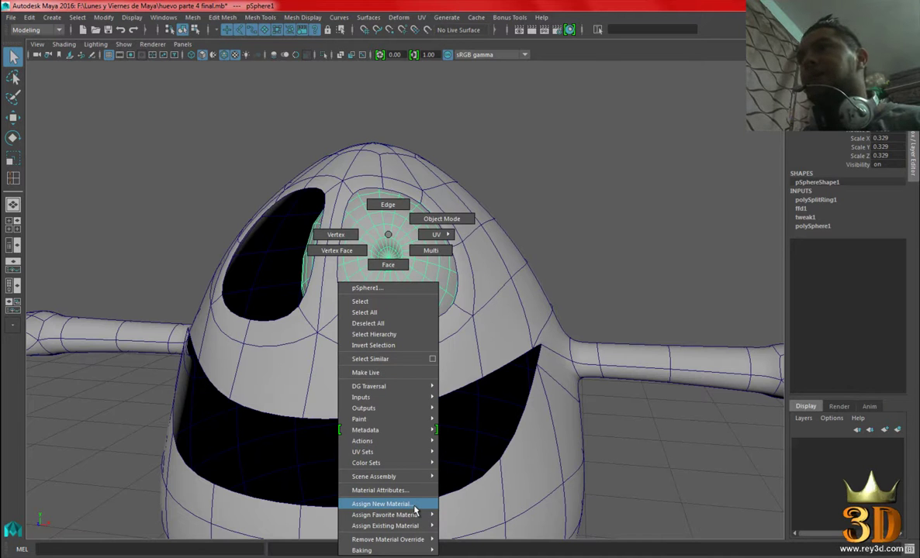
Assign a new Blinn material, blinn1, to the eye and make its Color white.
left_click(415, 507)
left_click_drag(414, 80, 473, 93)
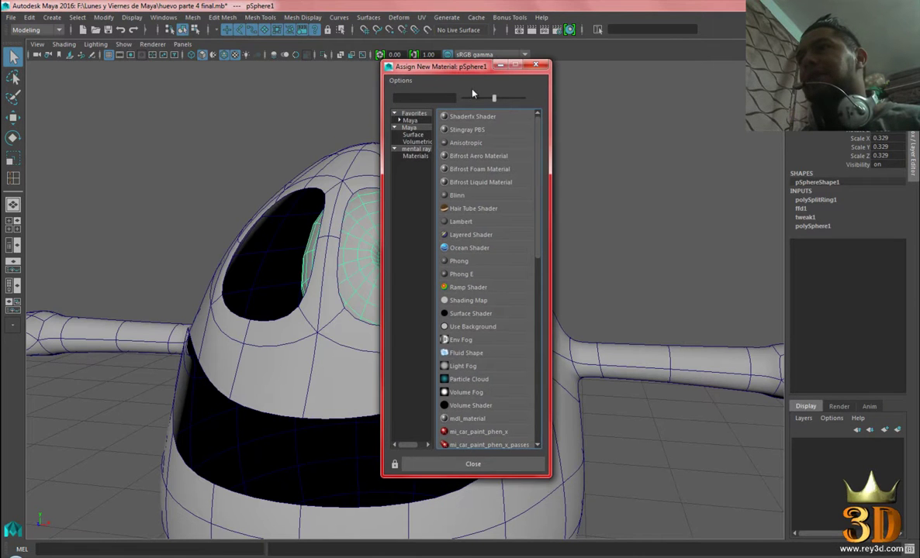
left_click(491, 194)
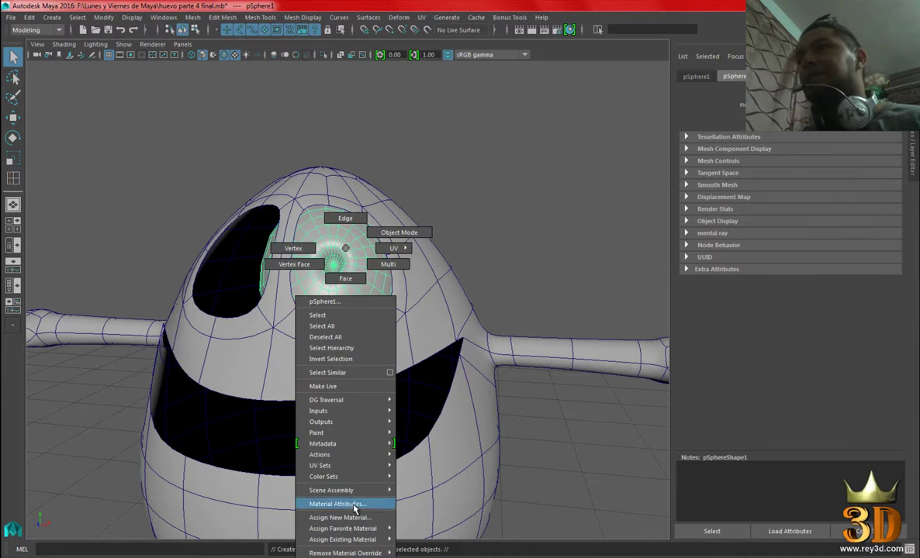
right_click_drag(346, 261, 349, 503)
left_click_drag(838, 203, 872, 201)
left_click_drag(548, 230, 508, 244, "alt")
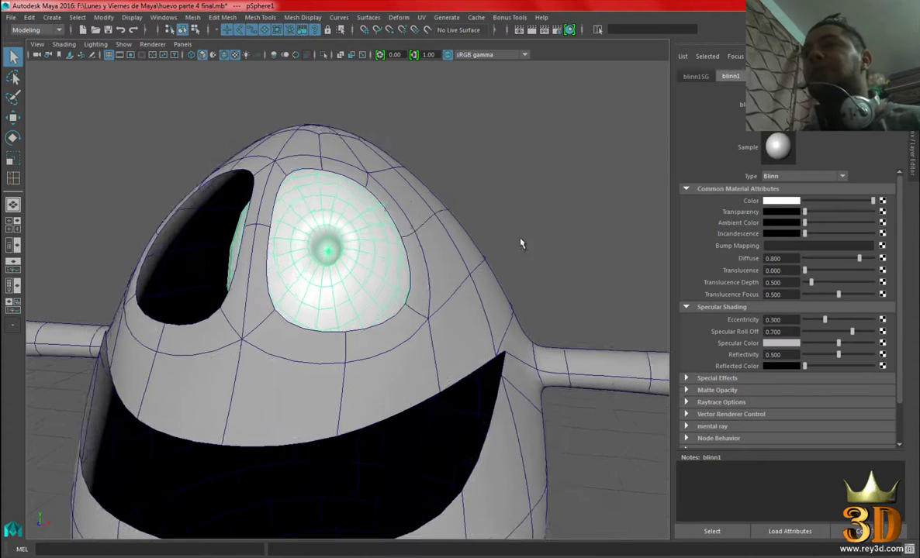
left_click(554, 197)
mouse_move(555, 197)
left_mouse_down("alt")
mouse_move(415, 276)
mouse_move(399, 267)
left_mouse_up("alt")
Turn off wireframe-on-shaded and lower blinn1's Reflectivity to 0.1.
left_click(224, 56)
scroll(454, 273, "down", 5)
scroll(409, 318, "up", 5)
mouse_move(410, 318)
left_mouse_down("alt")
mouse_move(372, 286)
mouse_move(355, 242)
left_mouse_up("alt")
left_click(355, 242)
mouse_move(388, 314)
left_mouse_down("alt")
mouse_move(374, 271)
mouse_move(349, 261)
left_mouse_up("alt")
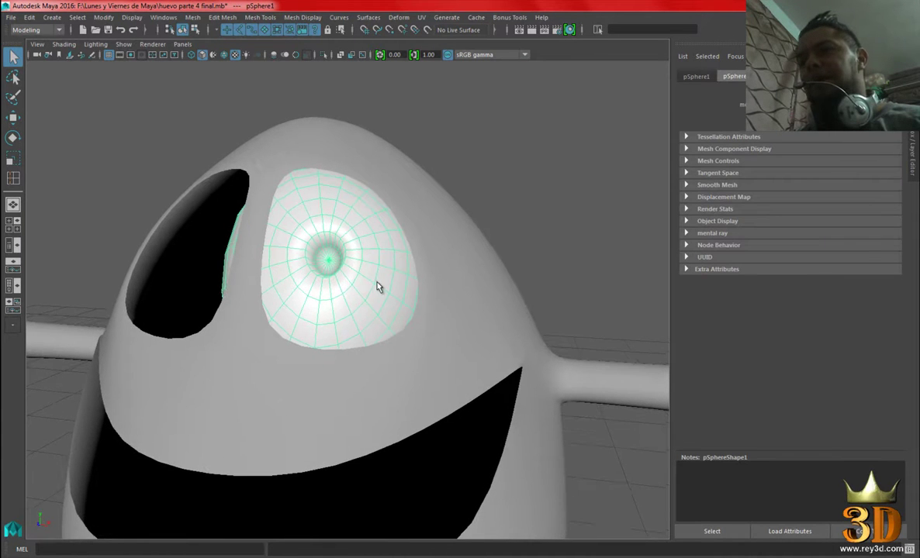
right_click_drag(357, 248, 373, 512)
left_click(373, 511)
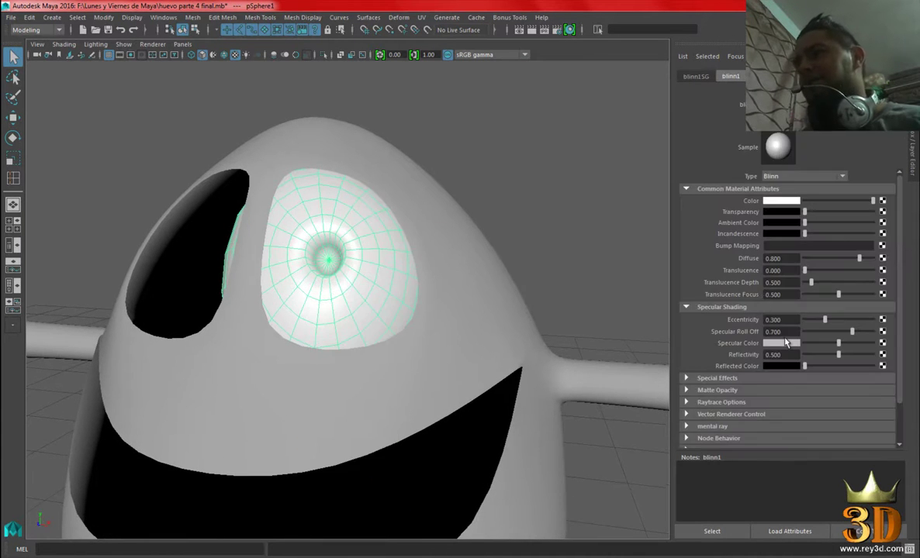
type(".")
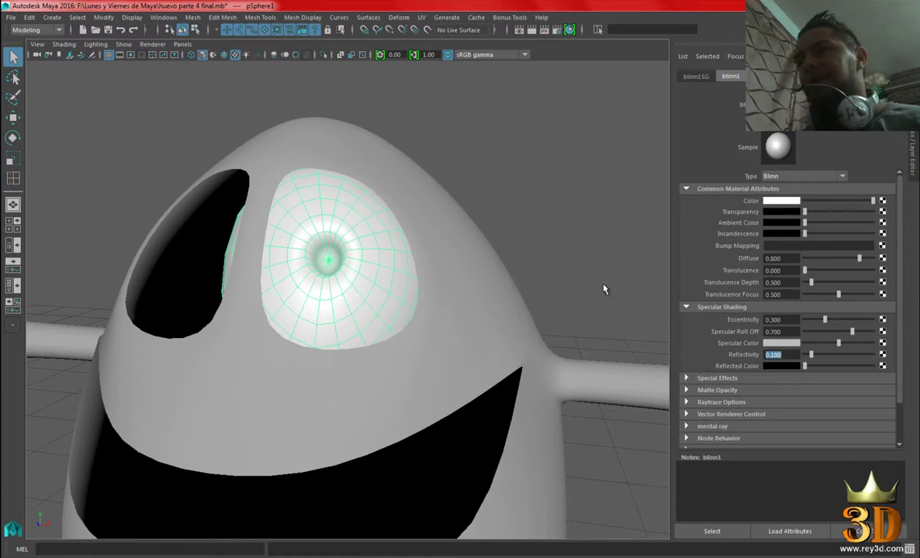
left_click_drag(603, 288, 499, 222, "alt")
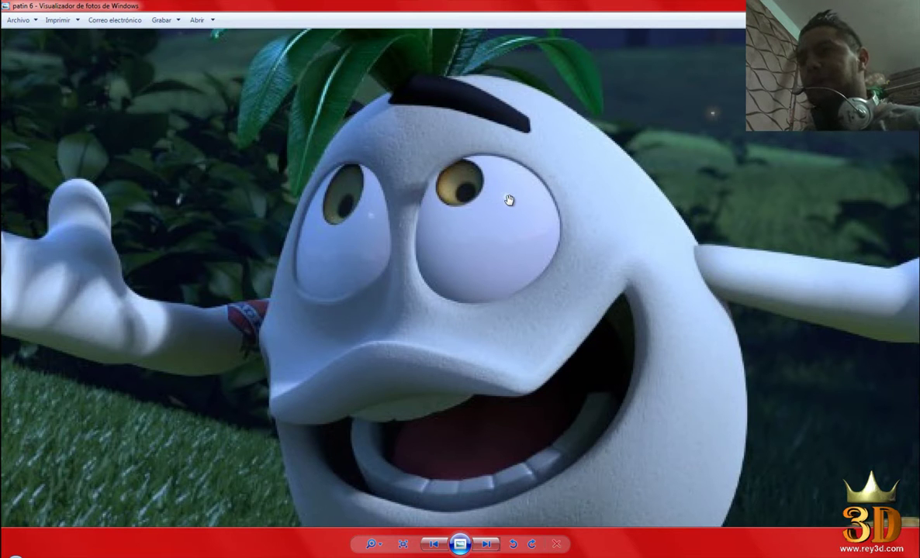
key("alt+Tab")
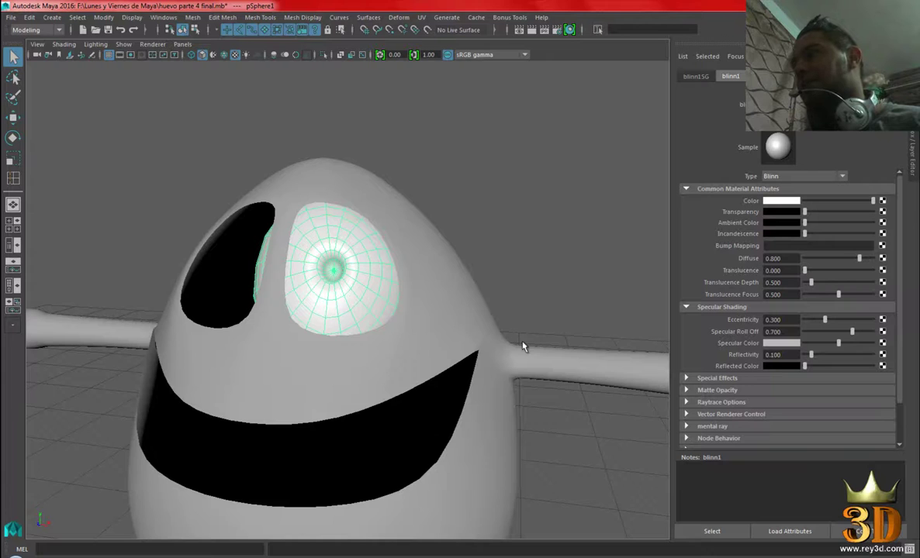
Lower blinn1's Eccentricity to 0.154 and check the highlight against the reference image.
left_click_drag(522, 347, 488, 314, "alt")
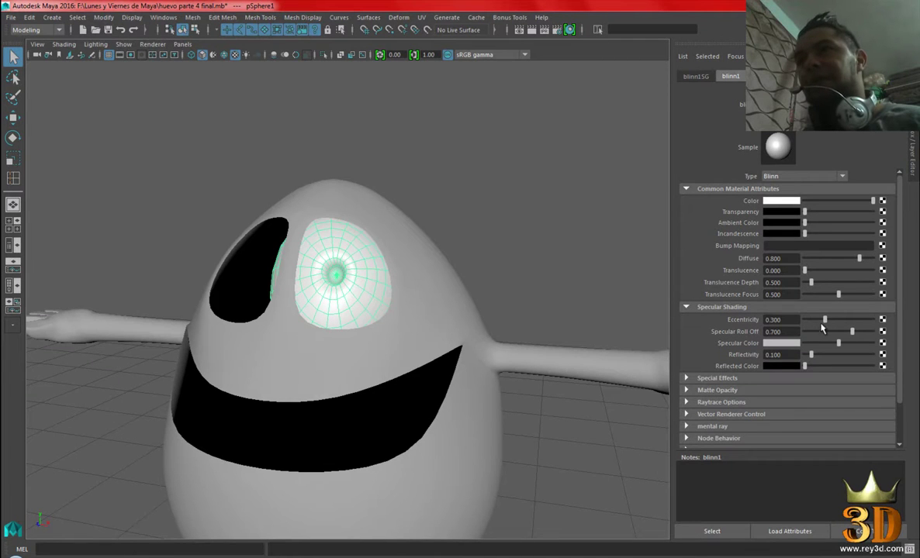
mouse_move(824, 326)
left_mouse_down()
mouse_move(806, 325)
mouse_move(827, 324)
left_mouse_up()
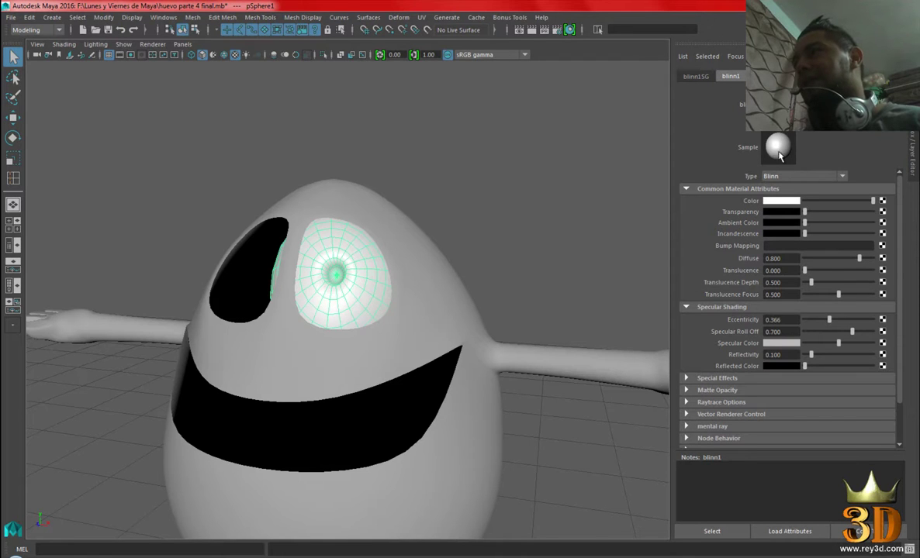
mouse_move(829, 319)
left_mouse_down()
mouse_move(846, 320)
mouse_move(821, 320)
left_mouse_up()
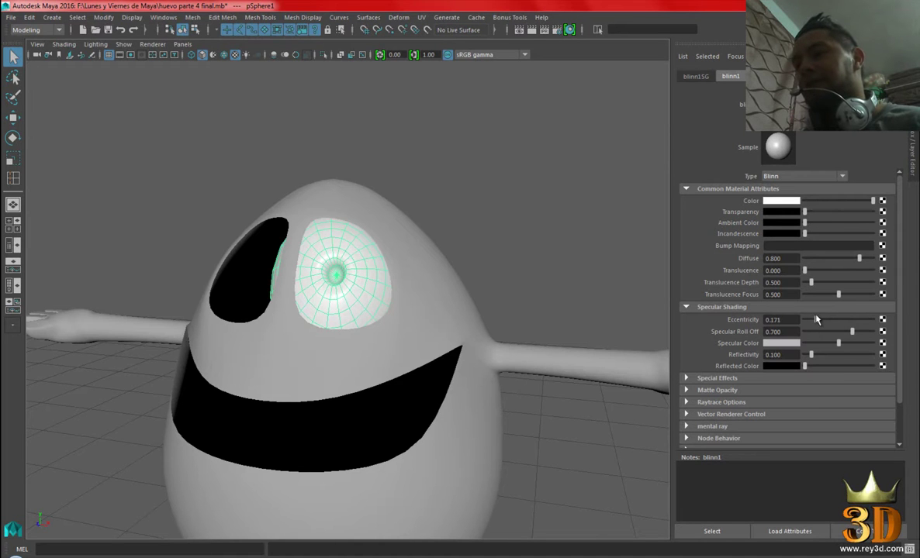
key("alt+Tab")
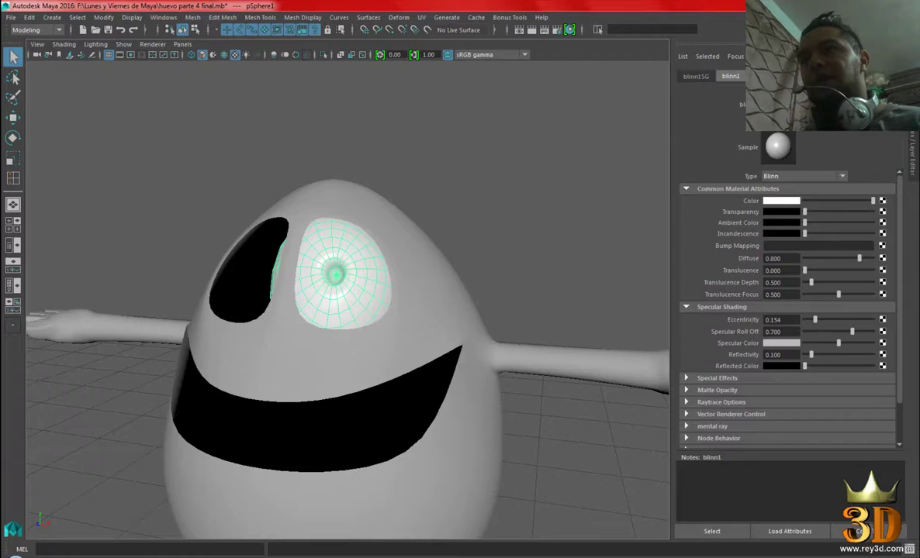
Select the eyeball object from a front view of the egg.
scroll(488, 225, "down", 3)
left_click(464, 322)
mouse_move(488, 225)
left_mouse_down("alt")
mouse_move(464, 321)
mouse_move(392, 288)
mouse_move(403, 310)
mouse_move(361, 293)
left_mouse_up("alt")
scroll(464, 322, "down", 5)
scroll(410, 317, "up", 3)
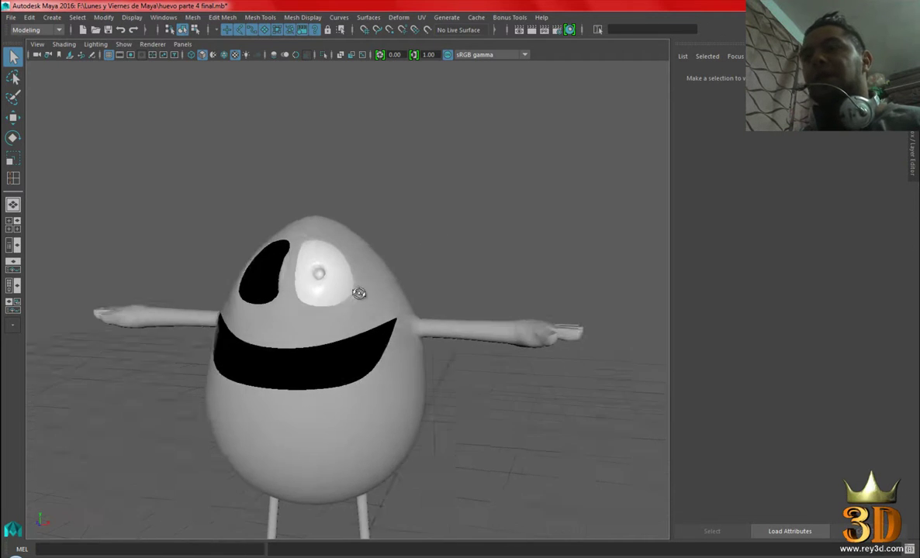
scroll(305, 309, "up", 4)
mouse_move(305, 308)
left_mouse_down("alt")
mouse_move(388, 351)
mouse_move(383, 368)
mouse_move(338, 364)
mouse_move(395, 358)
left_mouse_up("alt")
scroll(338, 364, "up", 3)
left_click(386, 312)
scroll(503, 318, "up", 2)
left_click_drag(503, 318, 497, 314, "alt")
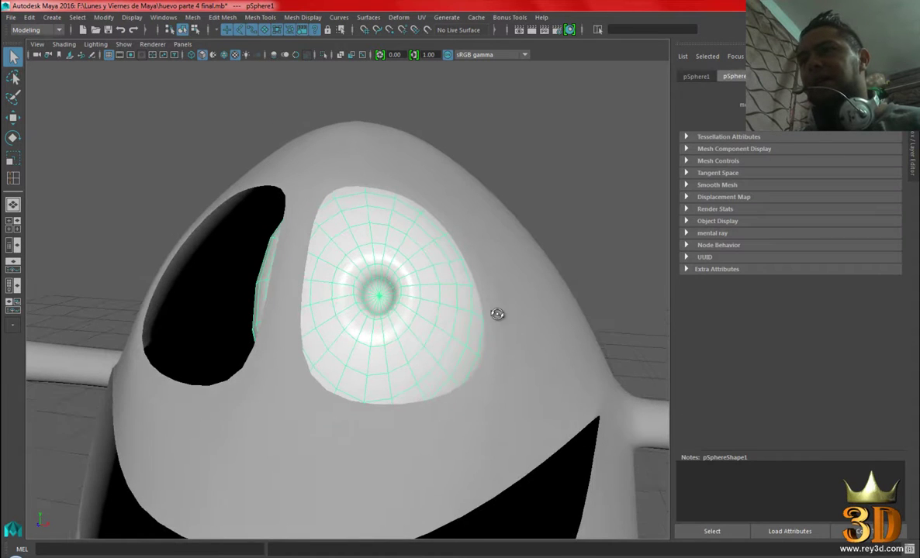
Switch the eye to face mode and pick one face at its centre.
right_click_drag(402, 290, 402, 285)
left_click_drag(340, 291, 344, 256, "alt")
scroll(344, 255, "up", 3)
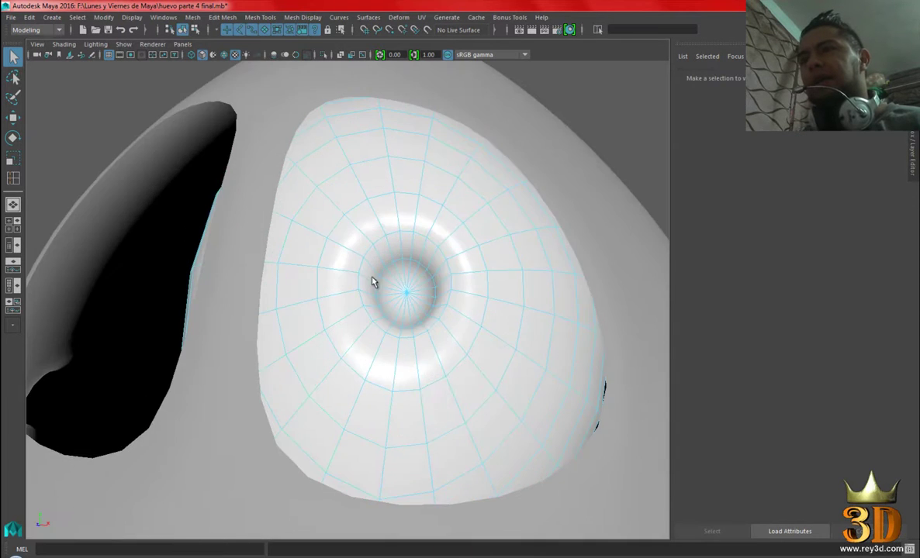
scroll(383, 328, "up", 3)
left_click(358, 293)
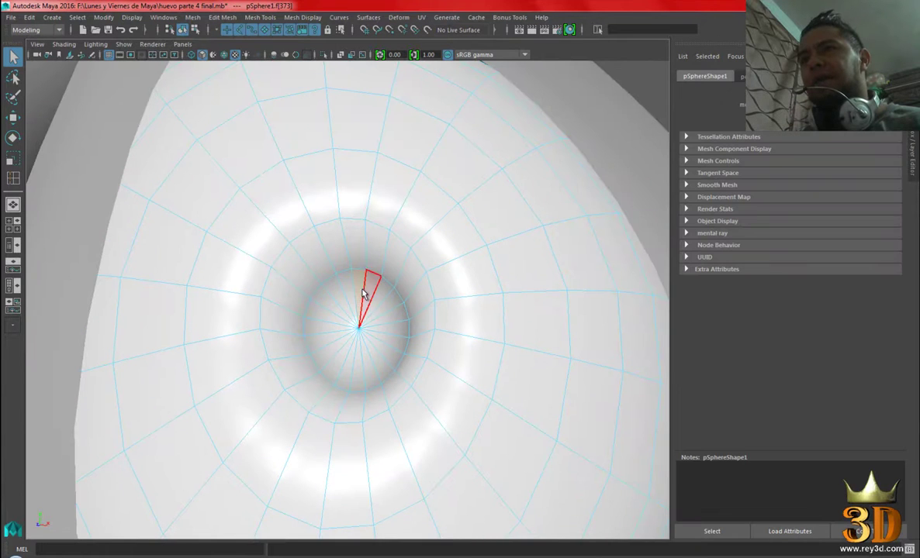
scroll(363, 293, "down", 2)
left_click_drag(386, 307, 410, 304, "alt")
Grow the face selection around the centre and bring up Assign New Material for it.
right_click(439, 267, "ctrl")
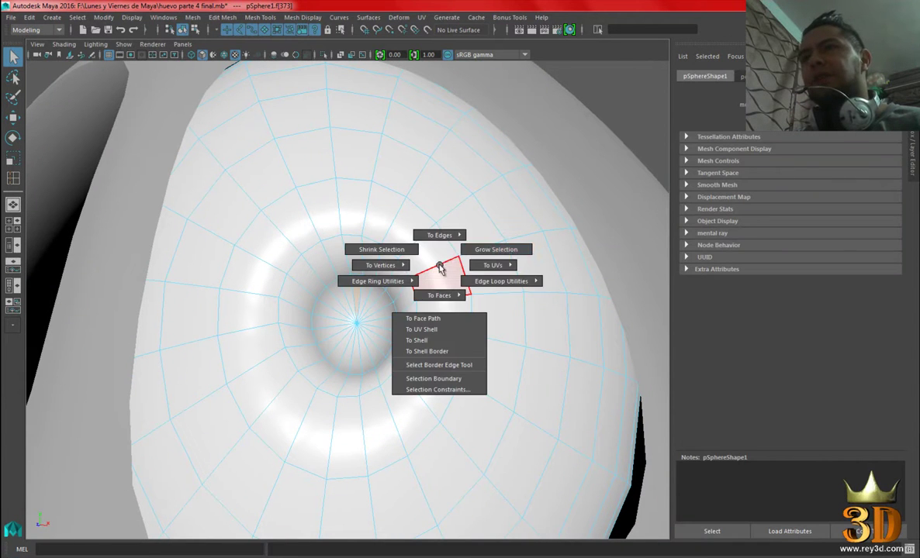
left_click(472, 251)
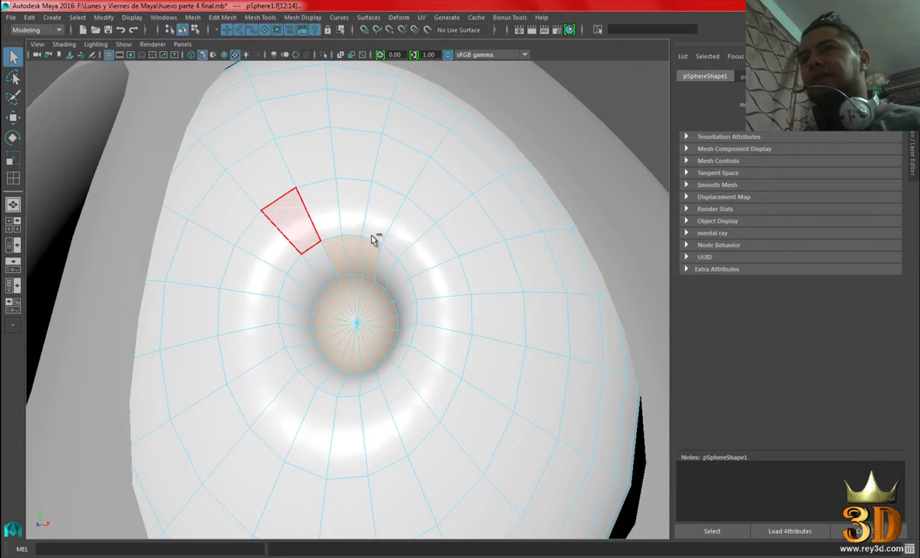
scroll(518, 323, "down", 2)
scroll(448, 302, "down", 2)
left_click_drag(448, 302, 445, 308, "alt")
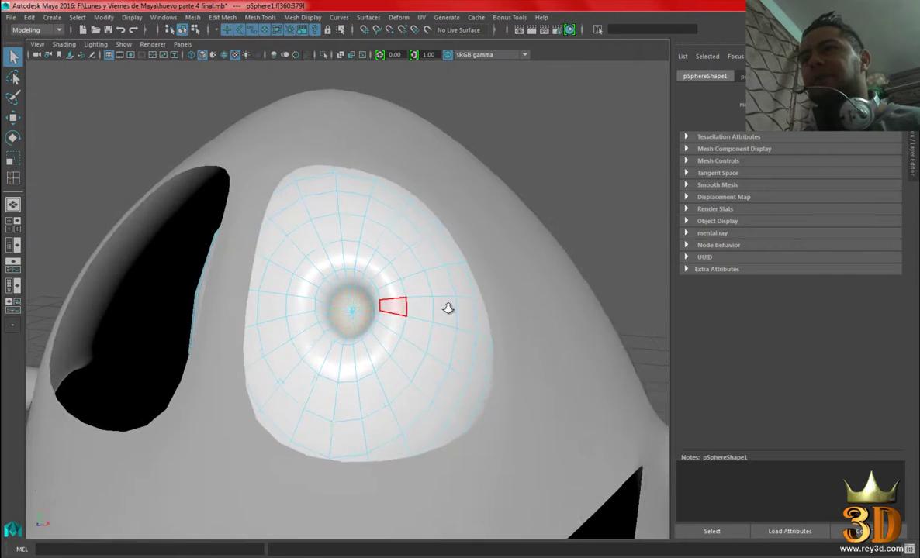
scroll(481, 309, "up", 5)
scroll(481, 309, "down", 2)
scroll(376, 298, "down", 4)
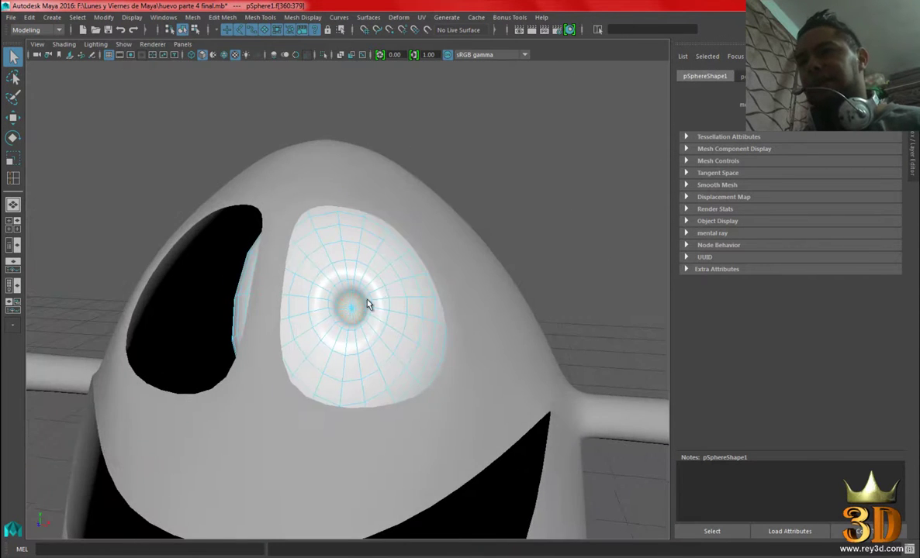
right_click_drag(349, 248, 349, 307)
left_click(364, 517)
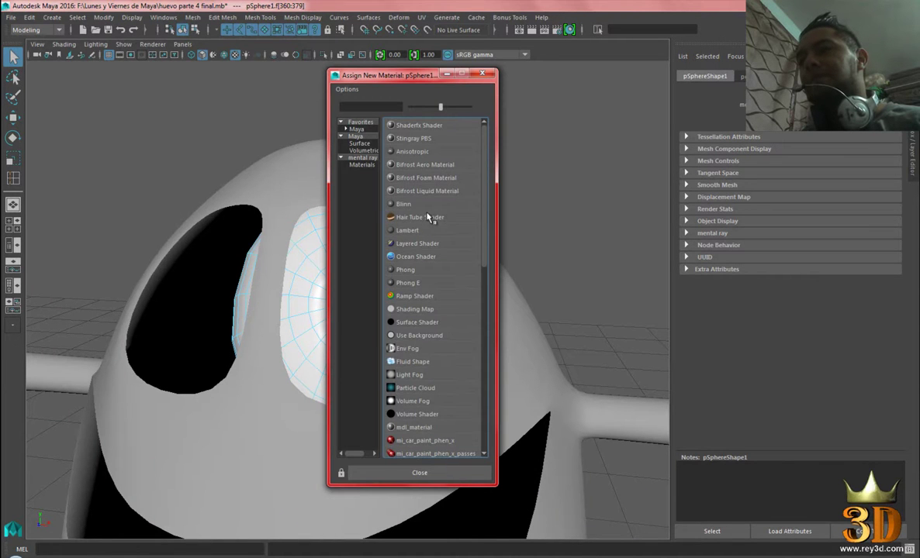
Assign a new Lambert material to the pupil faces and set its Color to black.
scroll(431, 310, "down", 1)
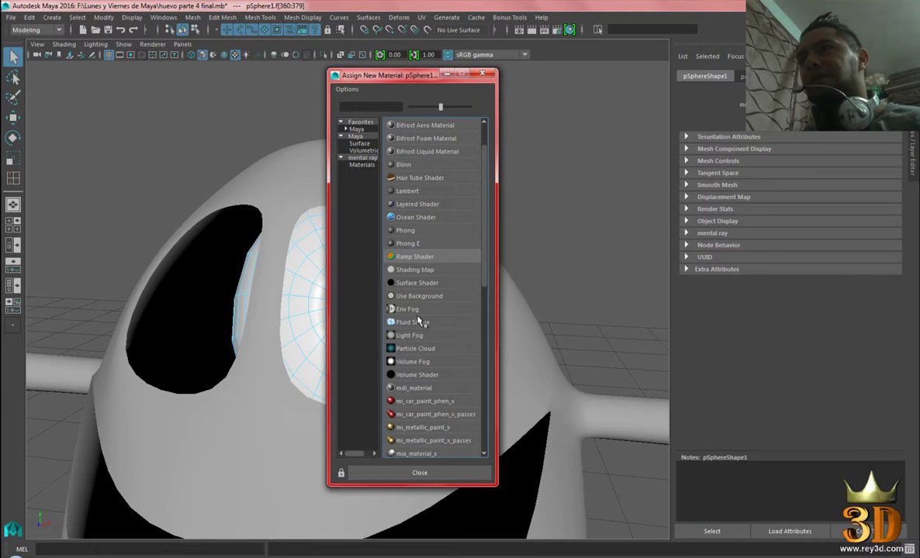
left_click(407, 190)
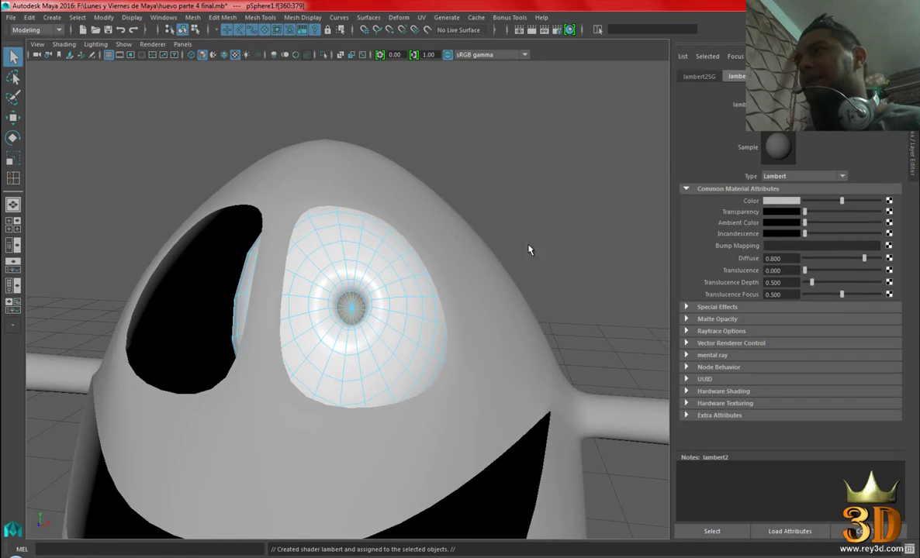
left_click(782, 201)
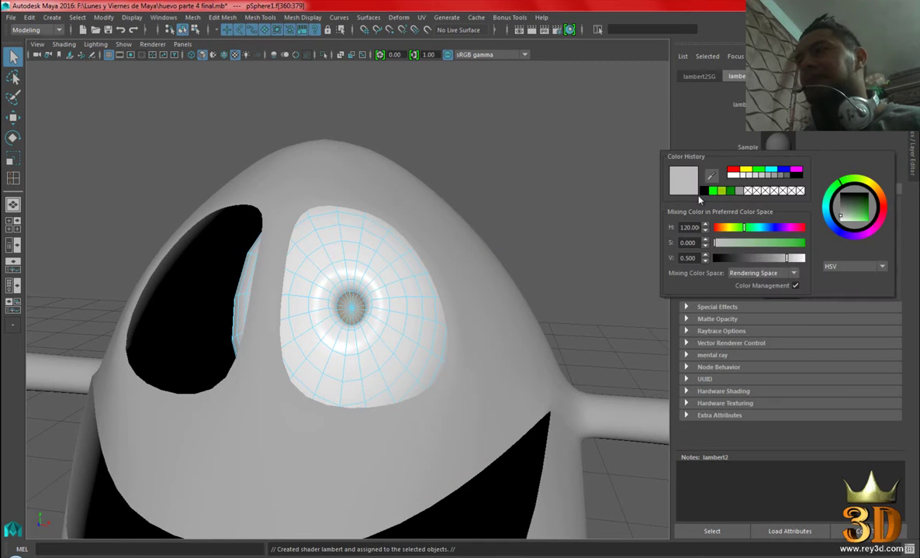
left_click(791, 175)
Return to Object Mode, clear the selection and compare with the reference photo.
right_click_drag(359, 268, 482, 236)
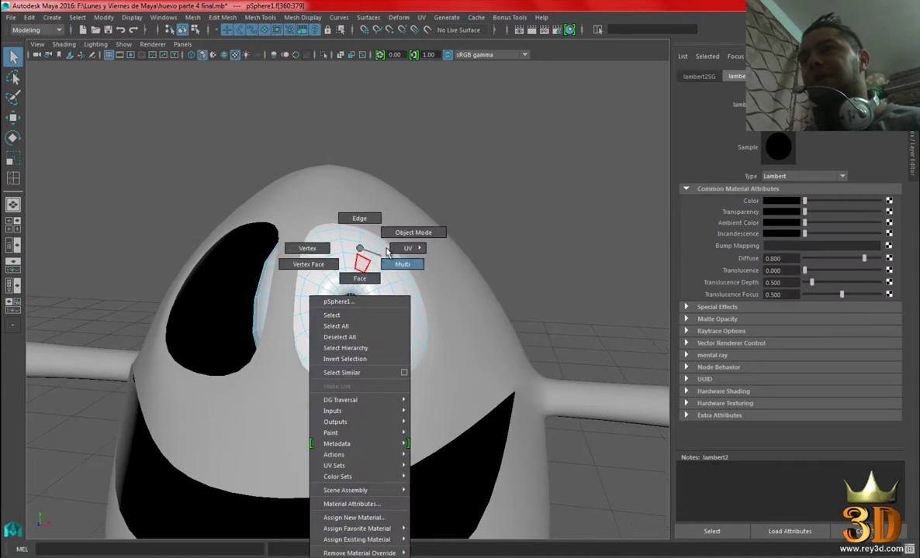
left_click(563, 323)
scroll(562, 323, "down", 5)
mouse_move(563, 322)
left_mouse_down("alt")
mouse_move(351, 305)
mouse_move(424, 307)
mouse_move(470, 334)
left_mouse_up("alt")
key("alt+Tab")
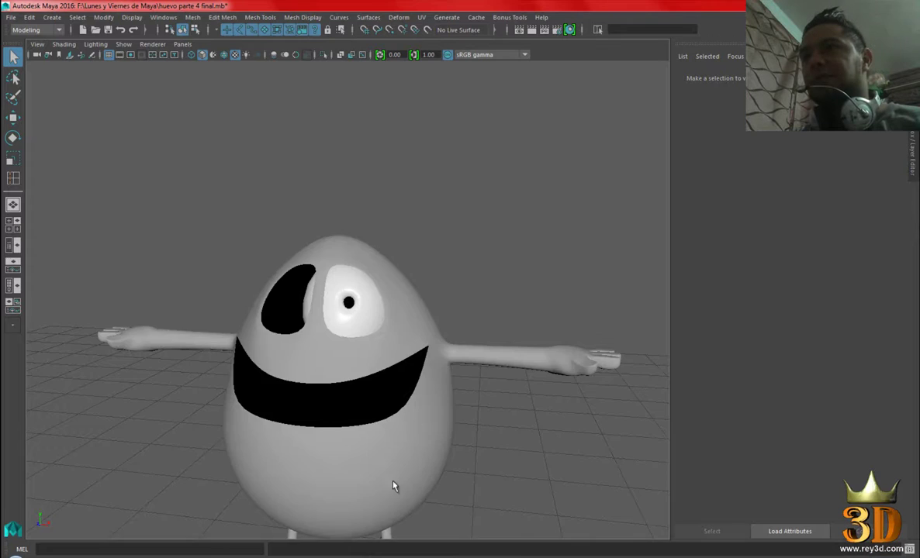
Reselect and frame the eyeball, then switch it to face editing.
scroll(450, 339, "up", 2)
scroll(346, 282, "up", 2)
scroll(346, 281, "up", 3)
scroll(421, 324, "up", 1)
right_click_drag(410, 267, 496, 281)
key("f")
scroll(462, 283, "up", 1)
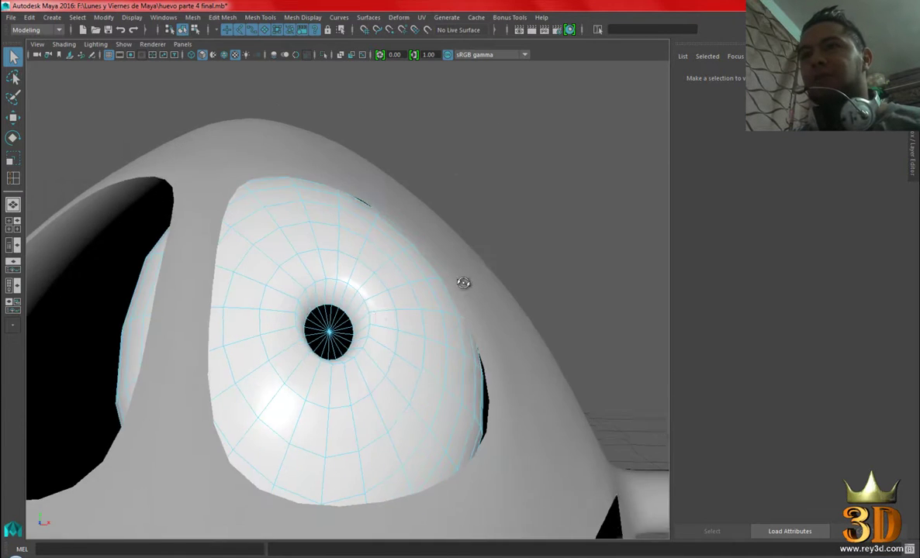
scroll(462, 283, "up", 3)
scroll(382, 335, "up", 1)
key("ctrl+a")
right_click_drag(363, 275, 387, 263)
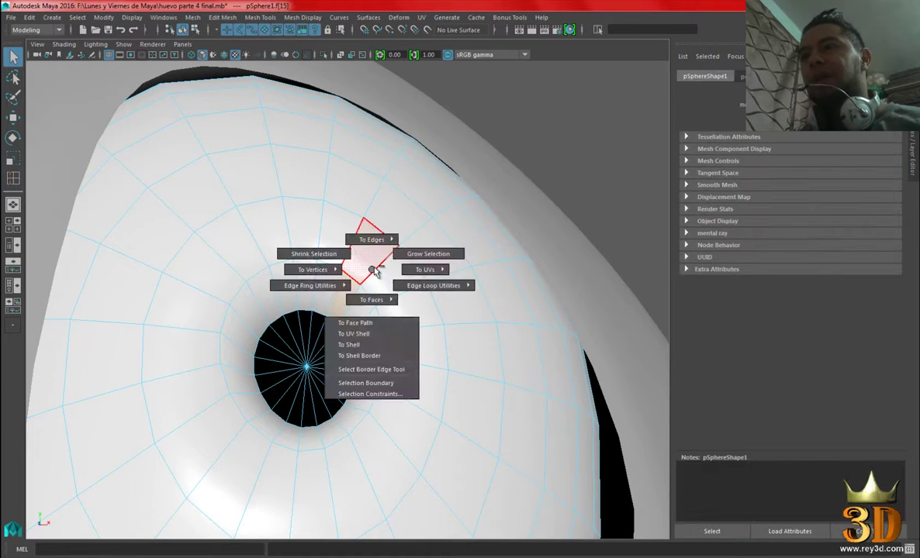
Select the ring of iris faces around the pupil, excluding the black pupil faces.
left_click(316, 333)
right_click_drag(326, 344, 357, 333, "shift")
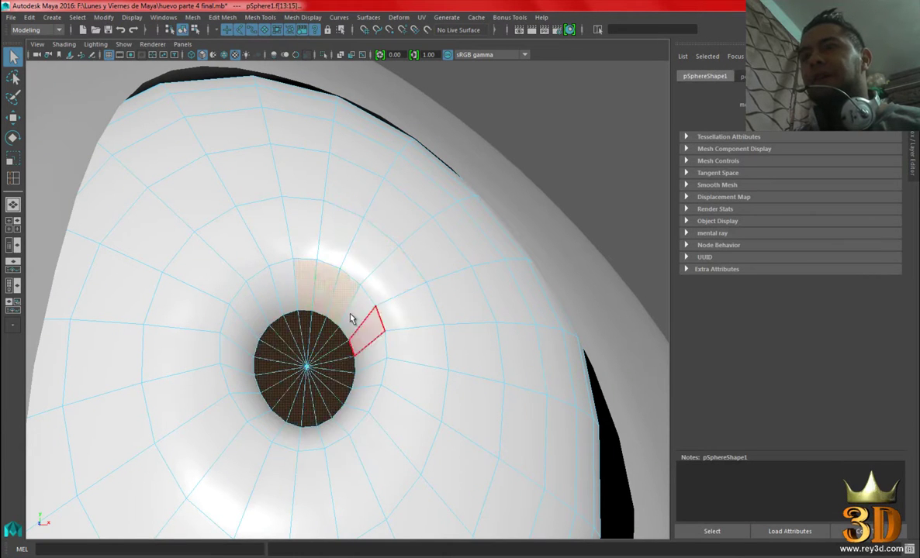
left_click_drag(368, 301, 383, 346, "alt")
right_click_drag(406, 297, 359, 356, "shift")
left_click_drag(358, 357, 374, 384, "alt")
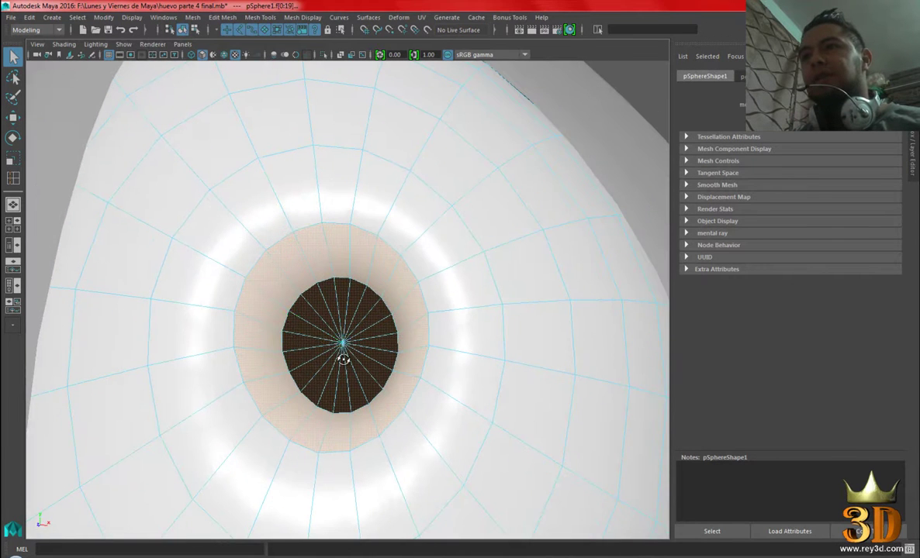
mouse_move(308, 317)
left_mouse_down()
mouse_move(363, 378)
mouse_move(421, 385)
left_mouse_up()
Check the selected iris faces from several angles in wireframe and shaded display.
scroll(366, 380, "down", 5)
scroll(421, 386, "up", 5)
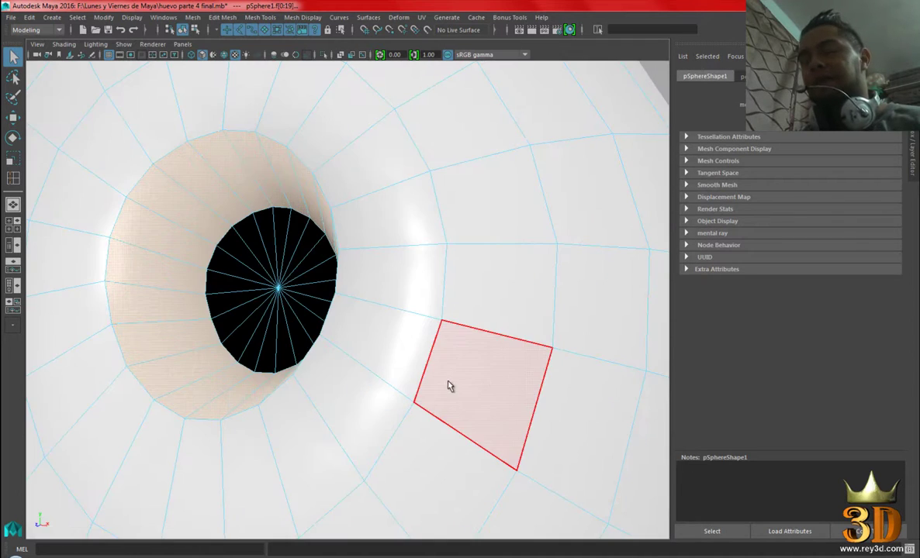
scroll(450, 384, "down", 6)
mouse_move(386, 353)
left_mouse_down("alt")
mouse_move(447, 351)
mouse_move(436, 350)
left_mouse_up("alt")
key("w")
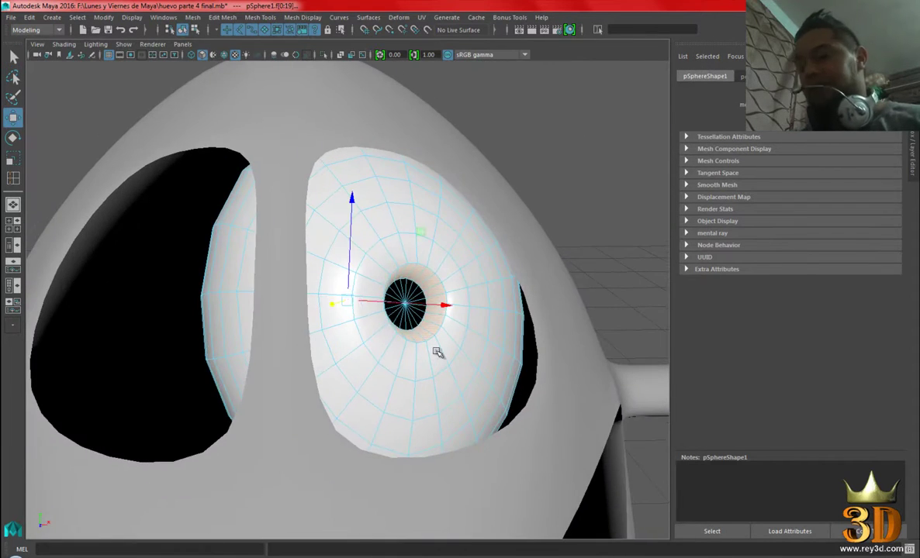
scroll(496, 359, "up", 4)
scroll(479, 355, "down", 3)
key("4")
scroll(482, 361, "down", 3)
mouse_move(482, 360)
left_mouse_down("alt")
mouse_move(334, 375)
mouse_move(338, 194)
mouse_move(415, 391)
left_mouse_up("alt")
key("6")
scroll(414, 390, "up", 4)
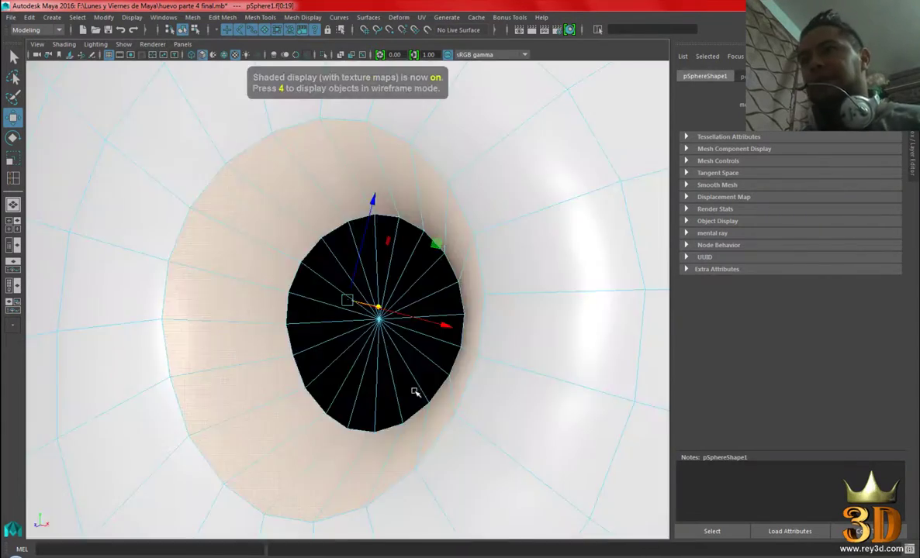
scroll(380, 369, "down", 2)
scroll(415, 366, "down", 2)
scroll(468, 372, "up", 3)
scroll(451, 384, "up", 2)
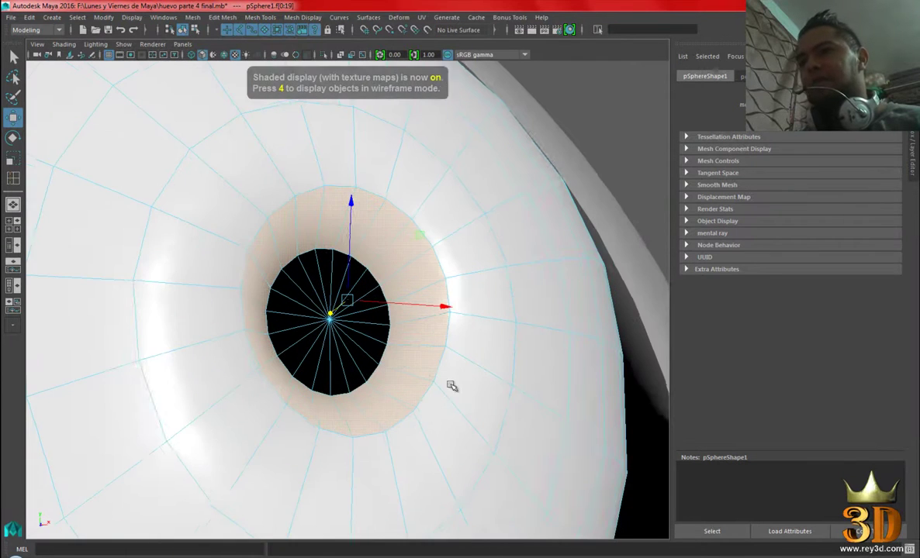
scroll(423, 372, "down", 1)
Assign a new Blinn material, blinn2, to the selected iris faces.
mouse_move(415, 248)
right_mouse_down()
mouse_move(438, 517)
mouse_move(449, 517)
right_mouse_up()
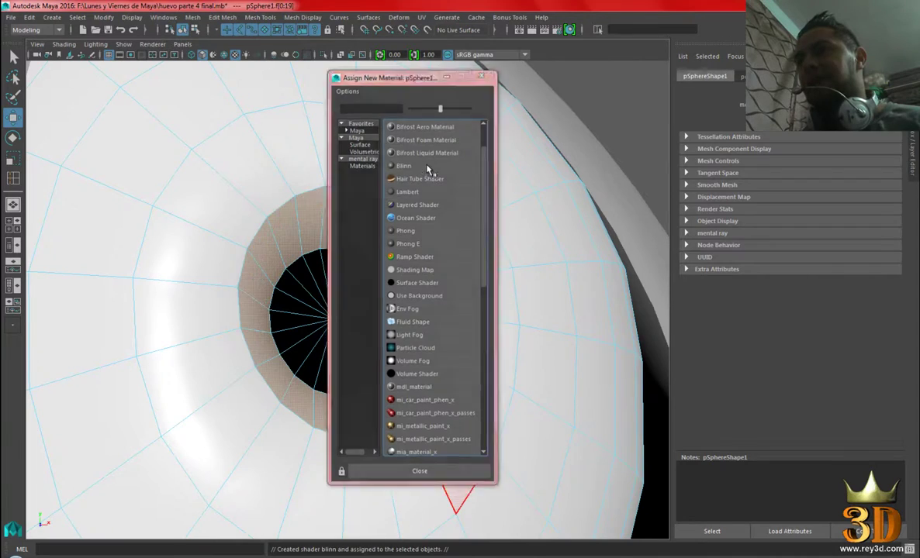
left_click(403, 164)
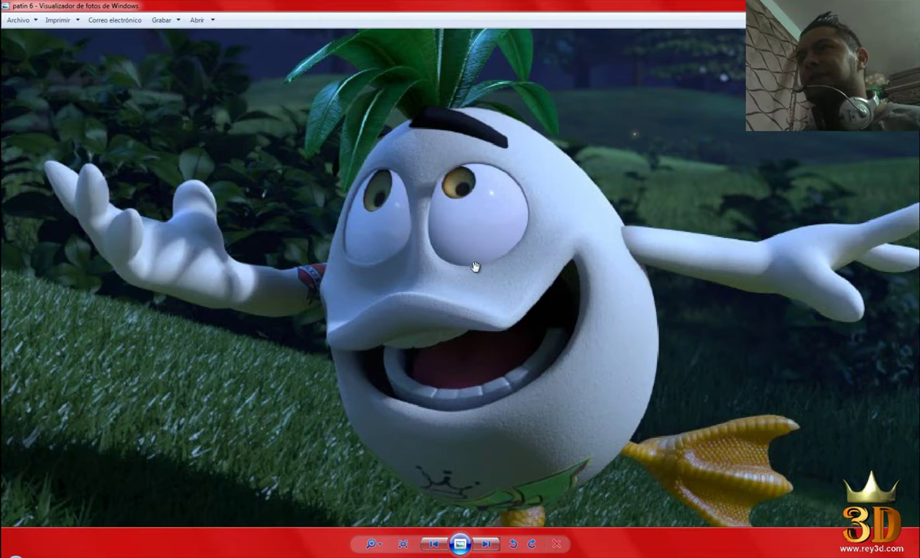
scroll(475, 267, "up", 2)
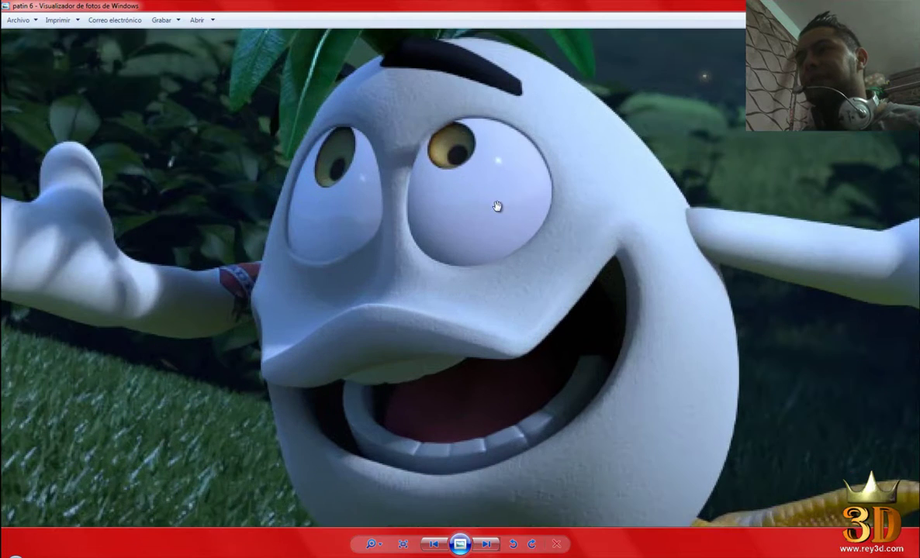
scroll(475, 267, "up", 1)
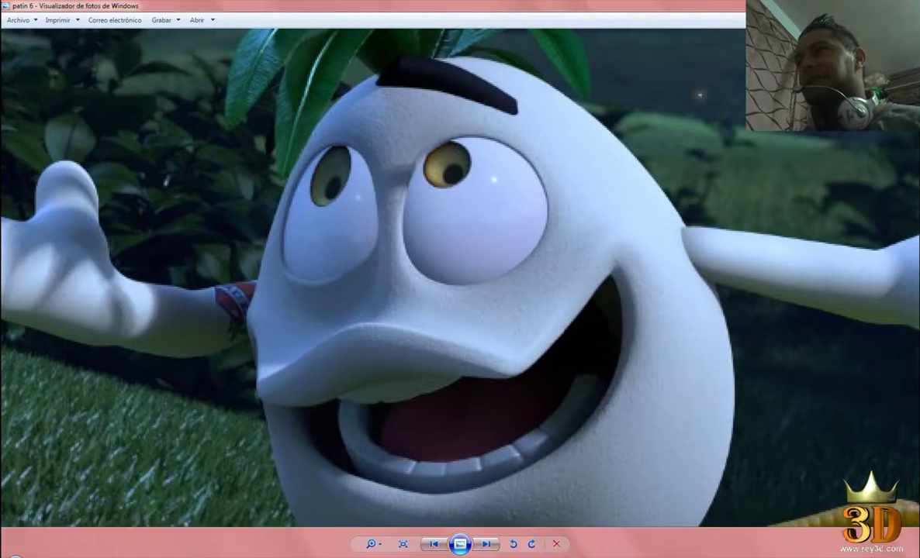
scroll(394, 338, "down", 5)
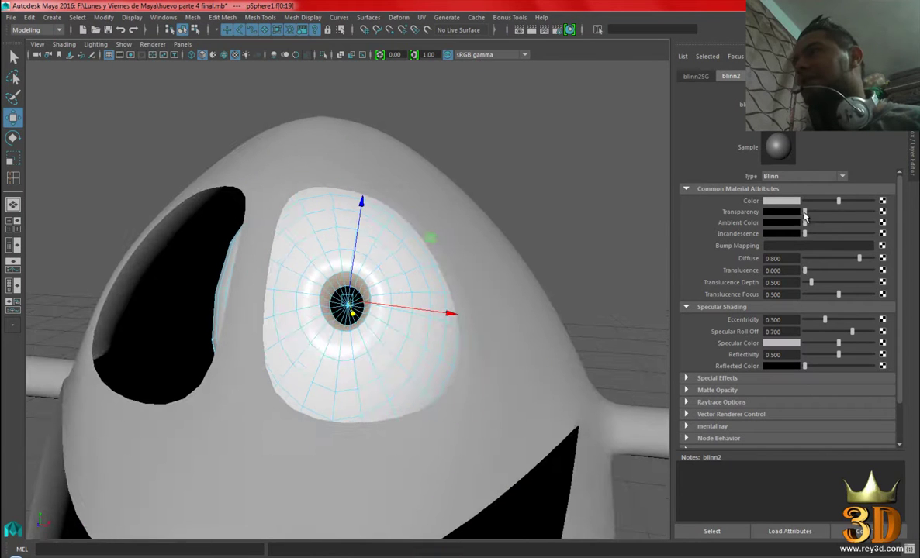
Make blinn2 bright green and set its Reflectivity to 0.1.
left_click(793, 203)
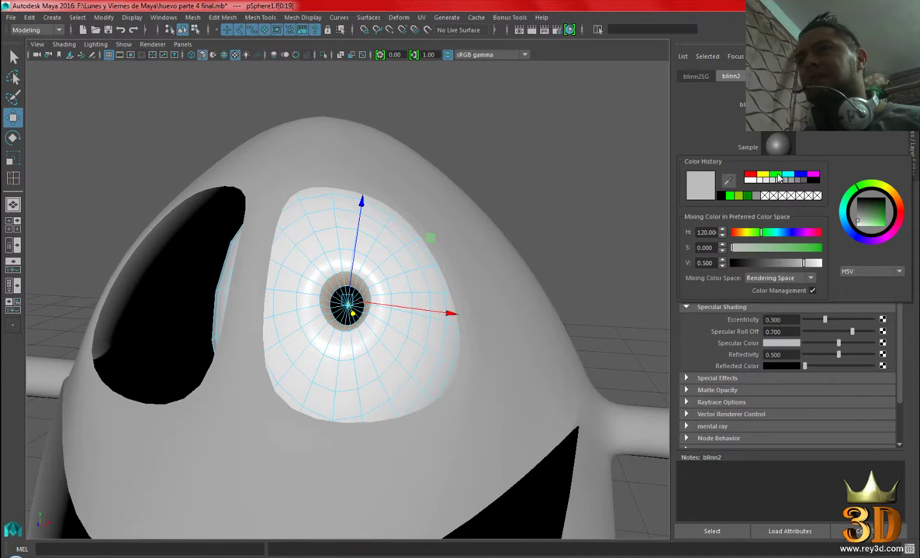
left_click(778, 176)
right_click(391, 249)
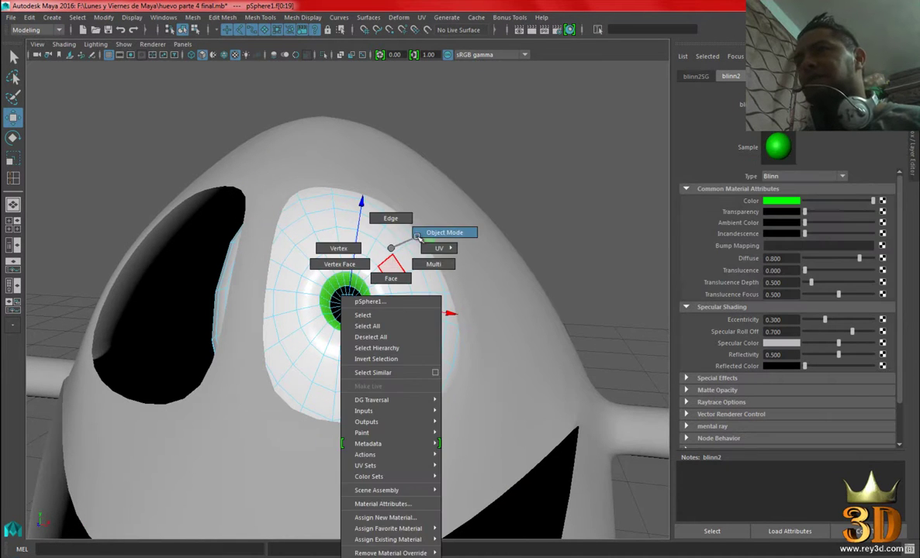
left_click(430, 237)
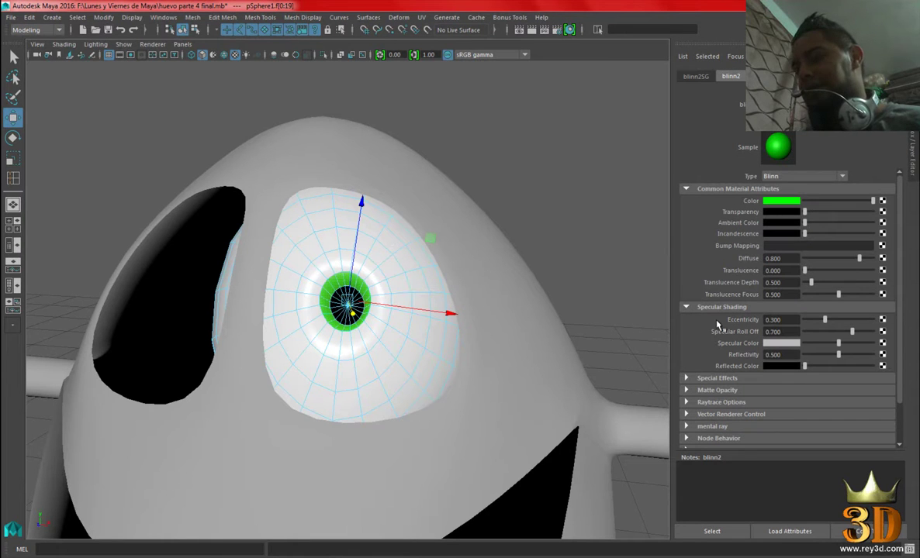
type("0.1")
key("Return")
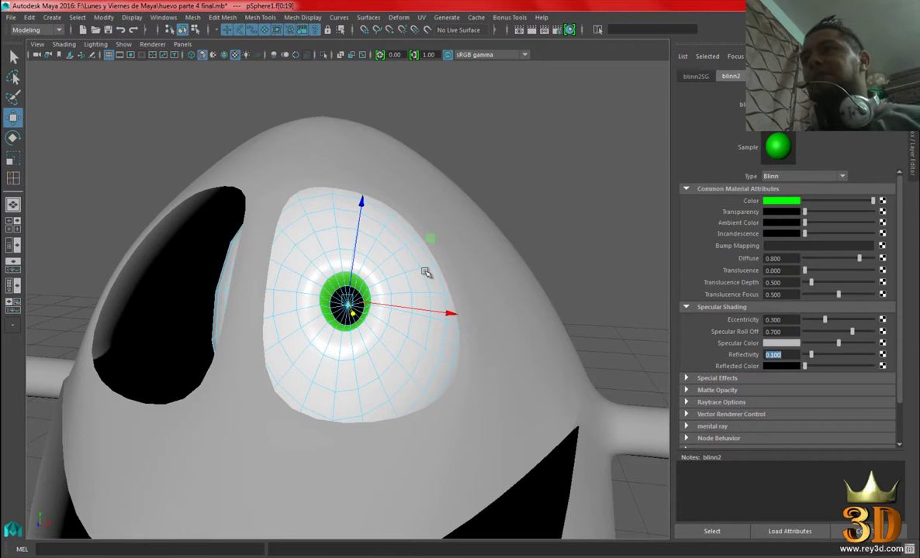
Return to Object Mode and orbit out to view the whole character.
right_click(388, 250)
left_click(569, 292)
mouse_move(568, 292)
left_mouse_down("alt")
mouse_move(522, 314)
mouse_move(473, 308)
mouse_move(410, 320)
mouse_move(489, 304)
left_mouse_up("alt")
right_click_drag(489, 304, 394, 297, "alt")
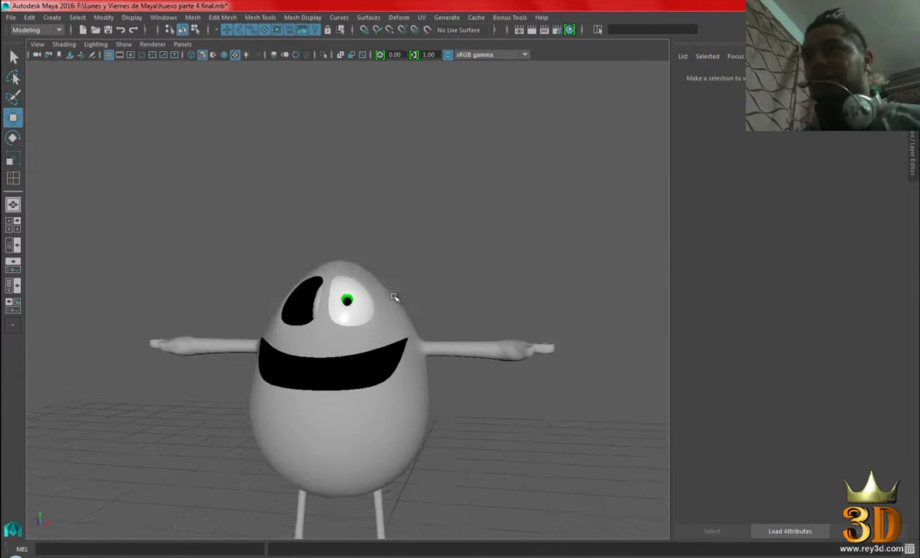
left_click_drag(393, 297, 472, 245, "alt")
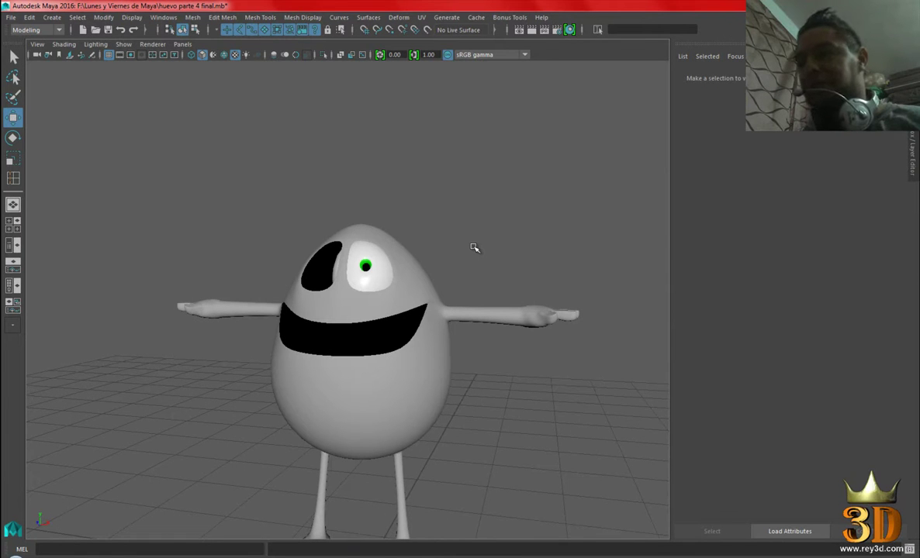
left_click(492, 526)
Pan and zoom the reference photo to study the eyes, then switch back to Maya.
left_click_drag(440, 189, 403, 186)
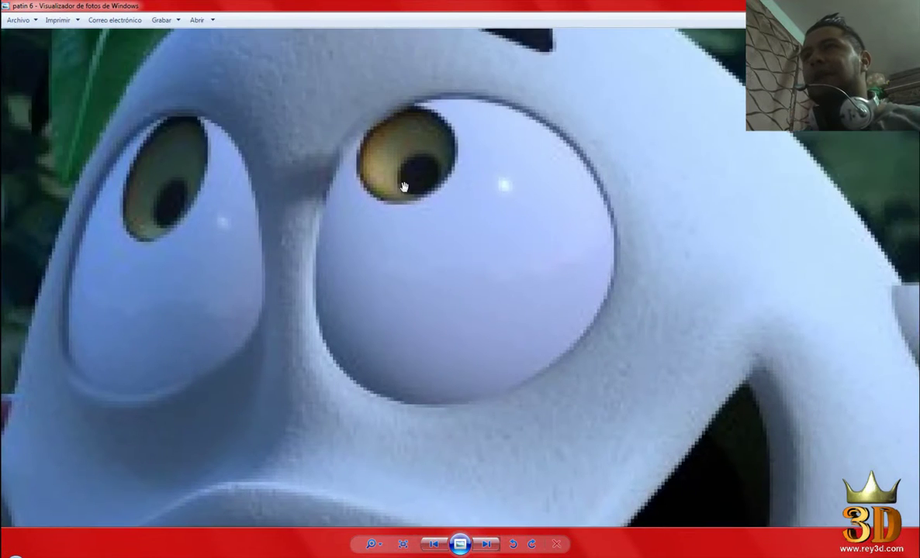
scroll(404, 127, "down", 2)
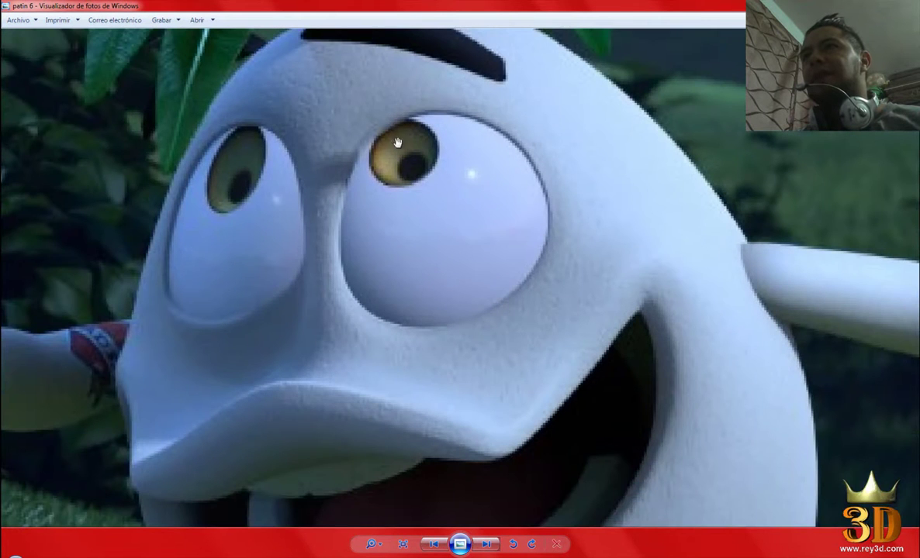
scroll(398, 167, "down", 1)
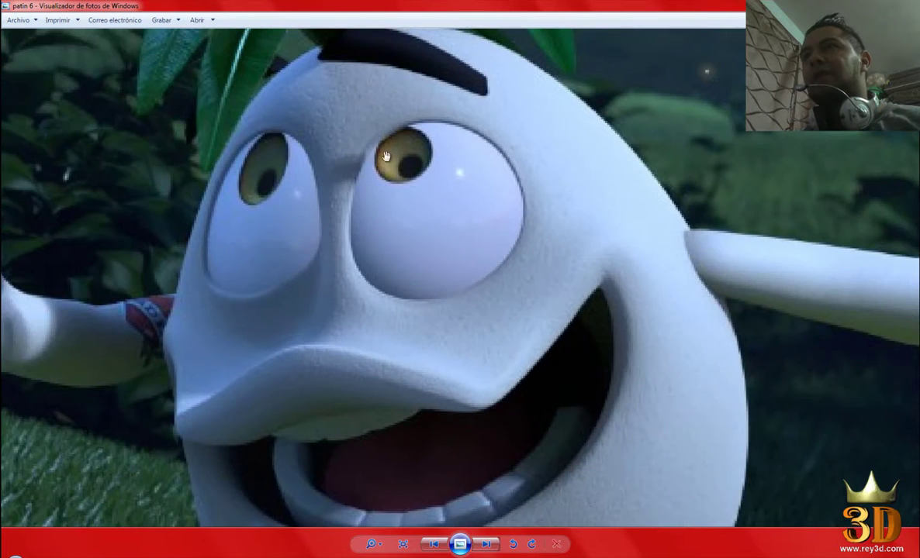
scroll(421, 178, "up", 2)
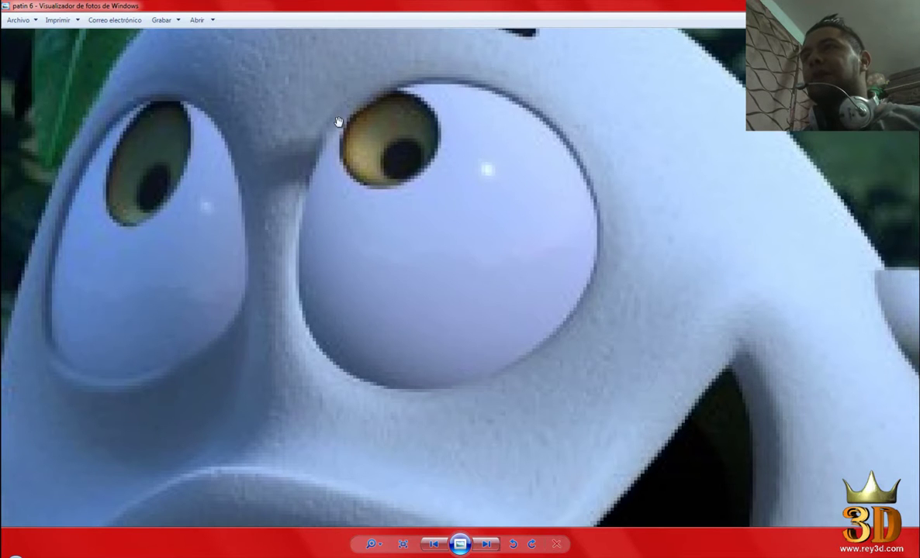
scroll(408, 185, "down", 1)
scroll(382, 161, "down", 1)
scroll(454, 252, "down", 1)
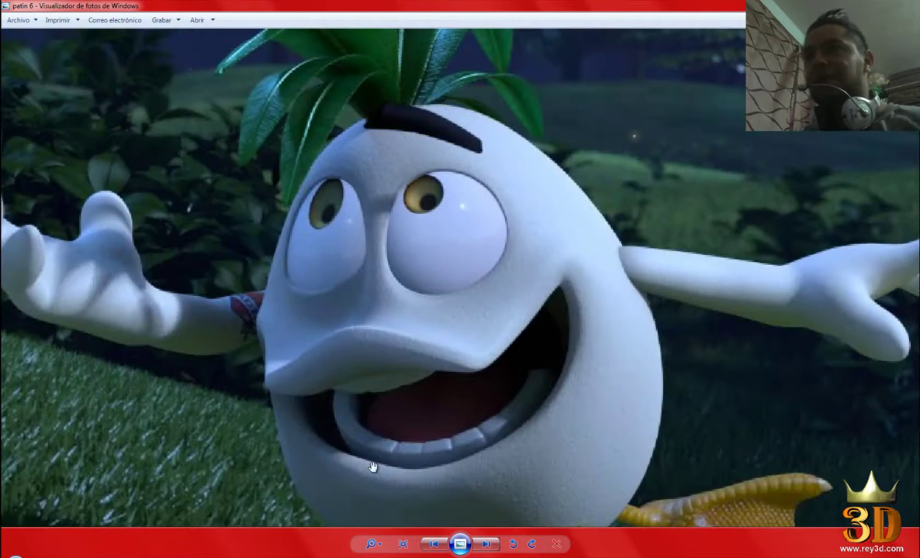
key("alt+Tab")
left_click_drag(418, 326, 423, 265, "alt")
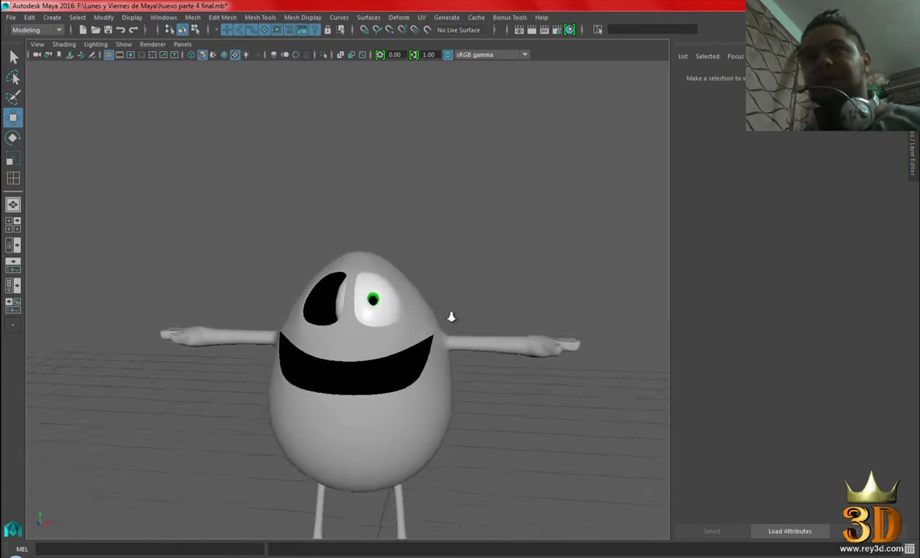
scroll(449, 314, "up", 3)
mouse_move(452, 203)
left_mouse_down("alt")
mouse_move(367, 271)
mouse_move(486, 253)
mouse_move(429, 269)
mouse_move(449, 272)
left_mouse_up("alt")
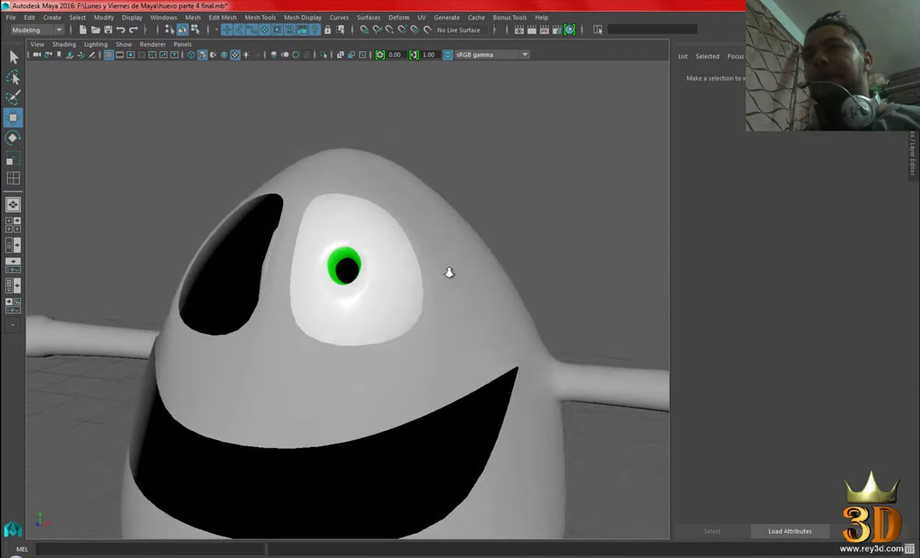
scroll(427, 273, "down", 3)
left_click(349, 281)
scroll(403, 346, "up", 3)
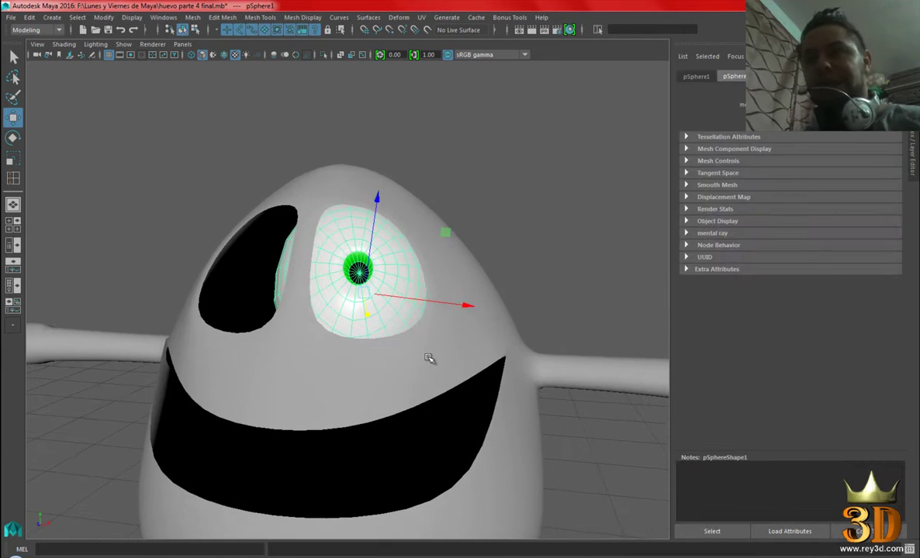
key("e")
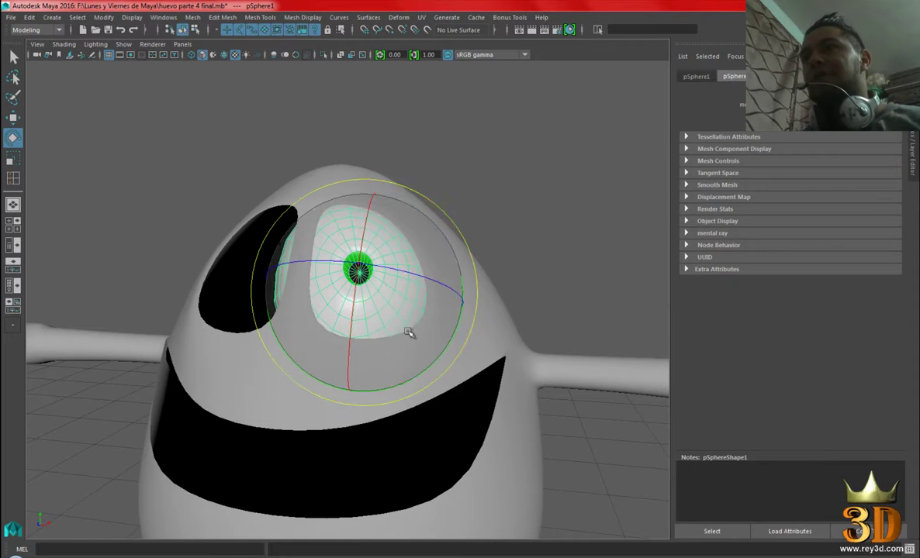
mouse_move(397, 264)
left_mouse_down()
mouse_move(431, 328)
mouse_move(404, 359)
mouse_move(378, 361)
mouse_move(322, 325)
mouse_move(273, 320)
mouse_move(302, 308)
mouse_move(353, 340)
left_mouse_up()
left_click_drag(345, 254, 334, 201)
mouse_move(423, 332)
left_mouse_down("alt")
mouse_move(375, 353)
mouse_move(437, 301)
left_mouse_up("alt")
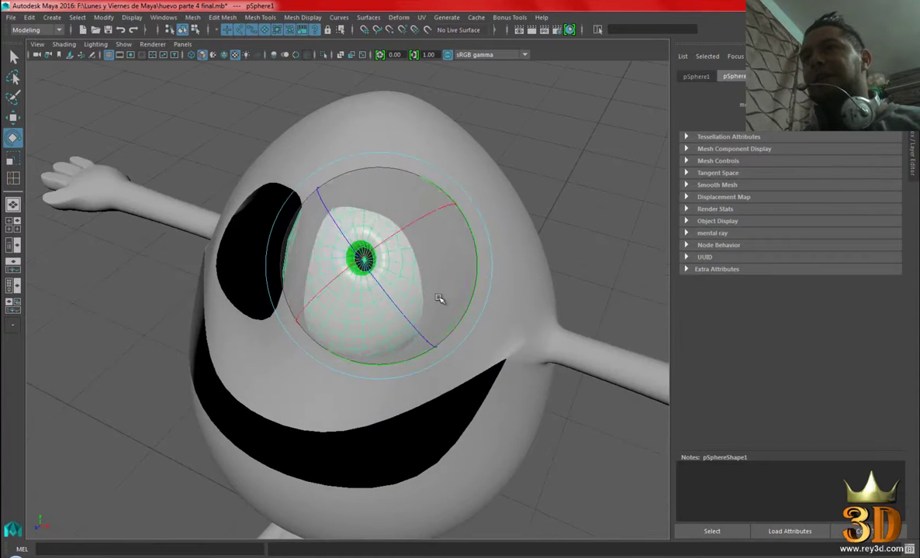
key("ctrl+z")
key("ctrl+z")
left_click_drag(531, 348, 538, 349, "alt")
key("ctrl+z")
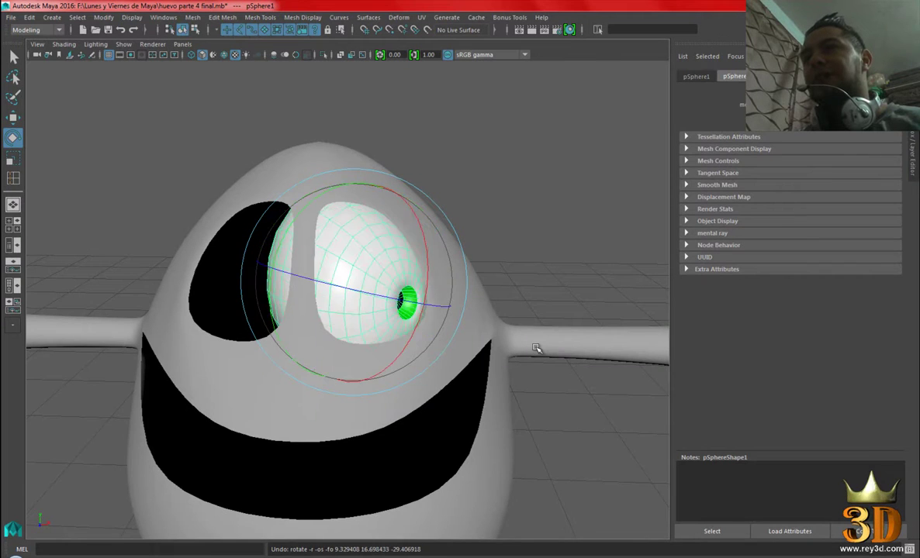
key("ctrl+z")
scroll(554, 353, "down", 2)
scroll(558, 333, "down", 2)
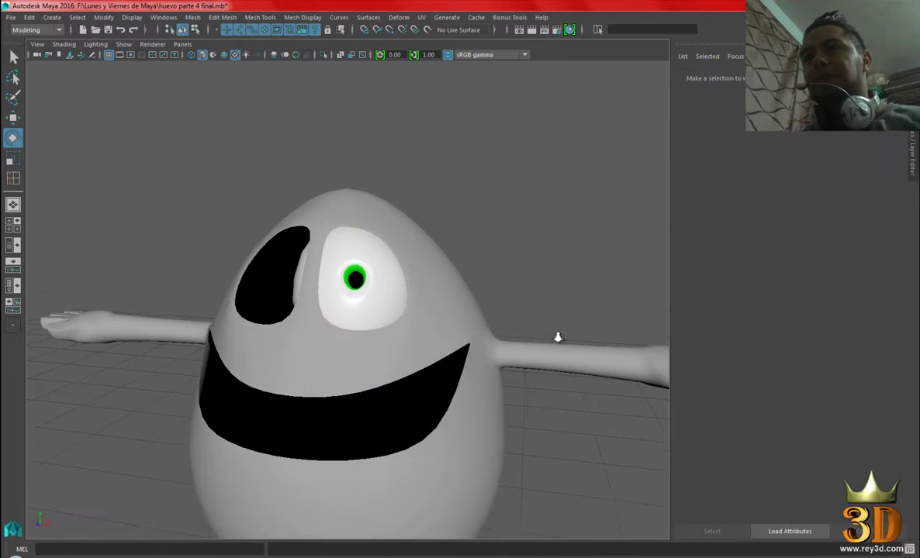
scroll(556, 336, "down", 2)
scroll(468, 254, "down", 2)
left_click_drag(483, 252, 473, 201, "alt")
key("w")
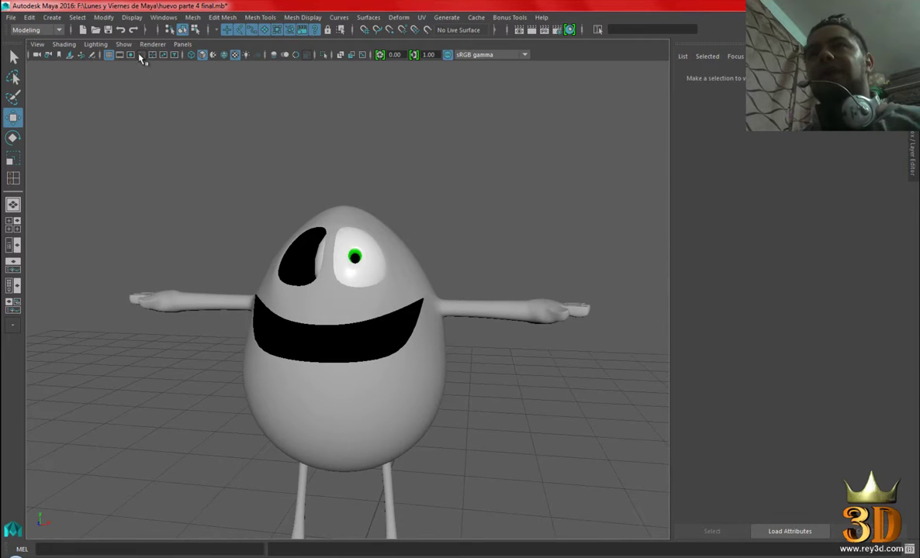
Show deformers so the eye lattice appears, and open the Outliner beside the viewport.
left_click(123, 44)
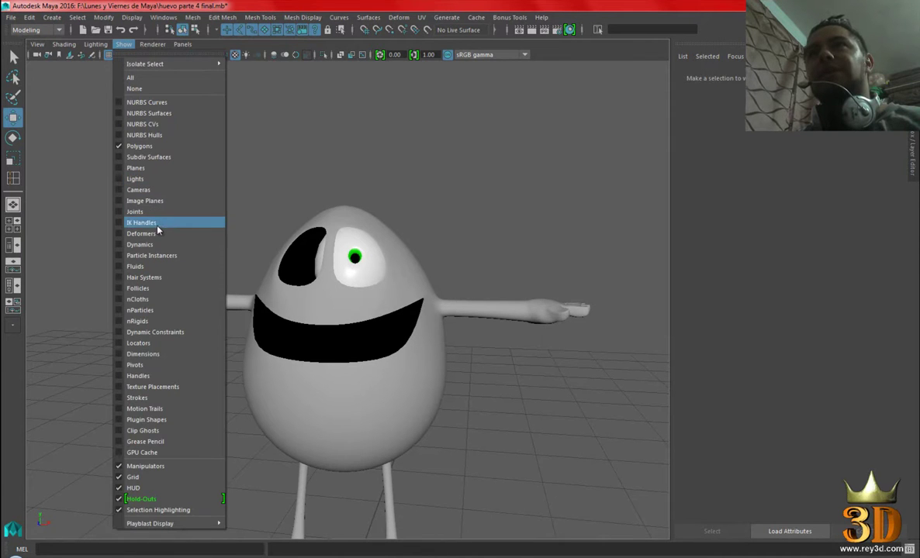
left_click(158, 232)
left_click(164, 17)
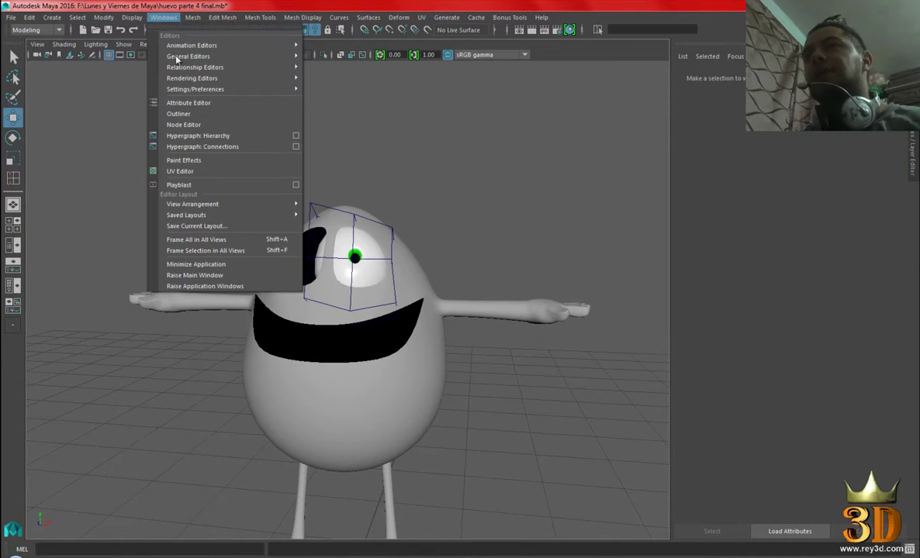
left_click(201, 114)
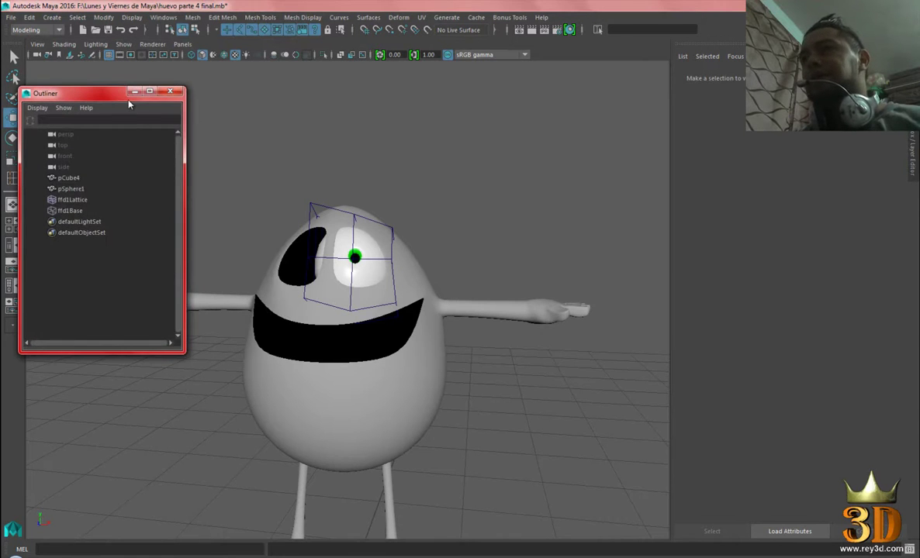
left_click_drag(128, 94, 738, 76)
left_click_drag(469, 263, 492, 207, "alt")
right_click_drag(492, 207, 491, 225, "alt")
key("q")
left_click_drag(493, 225, 512, 219, "alt")
Rename the eye sphere pSphere1 to ojo_izq in the Outliner.
left_click(671, 172)
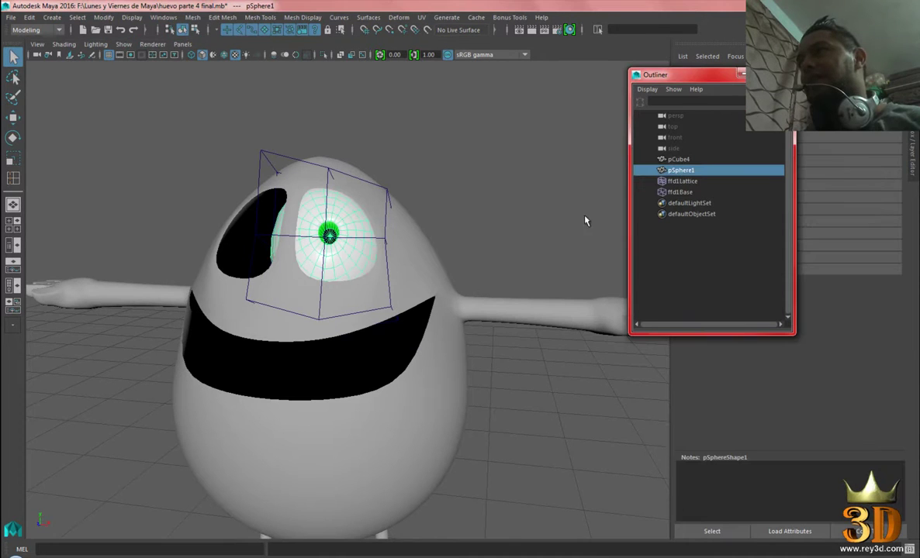
double_click(684, 171)
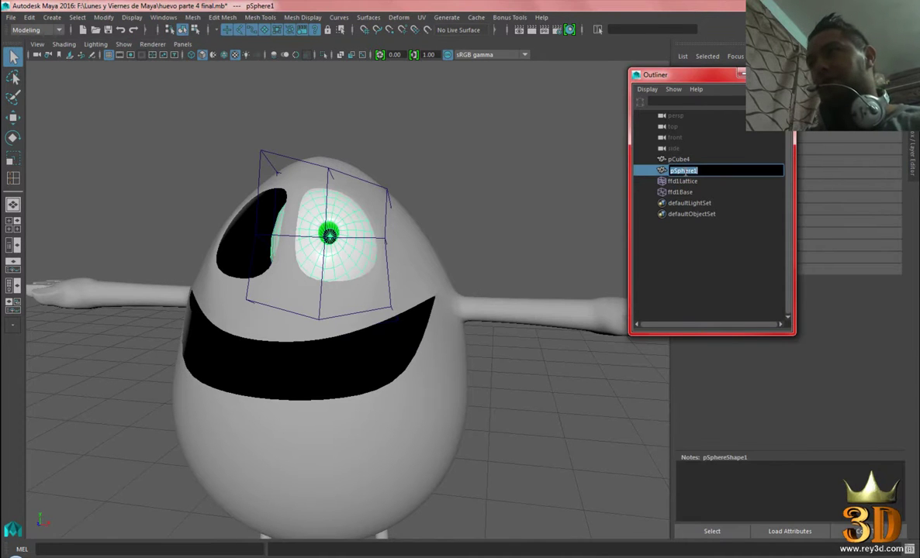
type("ojo_izq")
key("Return")
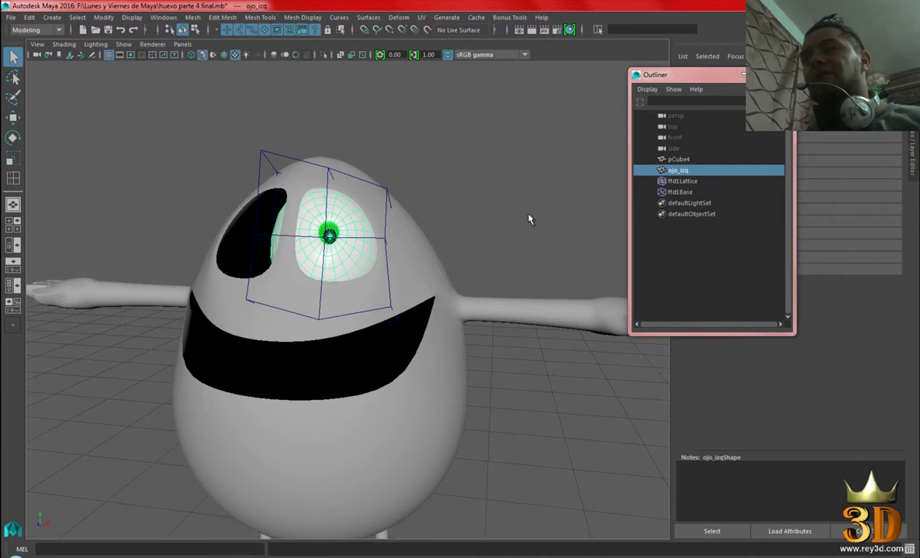
left_click(349, 229)
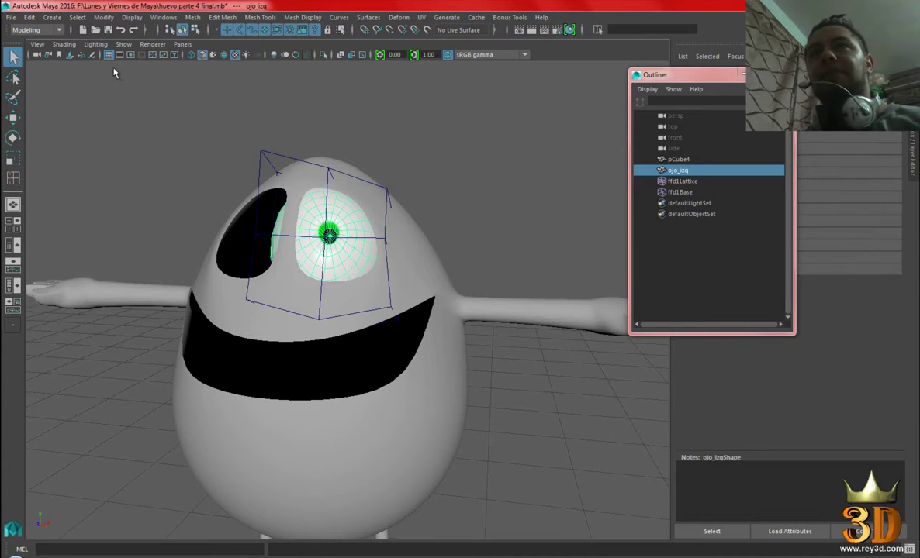
left_click(29, 18)
mouse_move(93, 147)
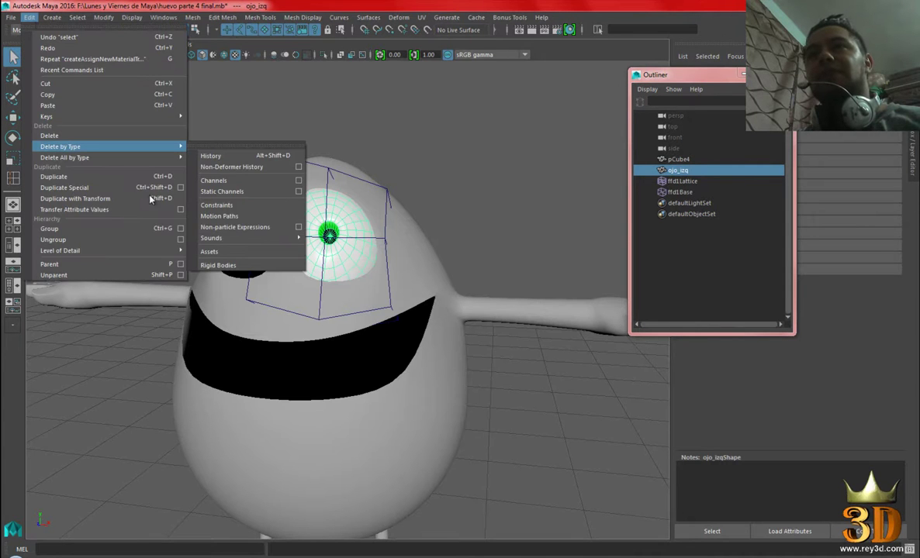
Duplicate the eye with Duplicate Special and Duplicate input graph, creating ojo_izq1 with its lattice.
left_click(180, 189)
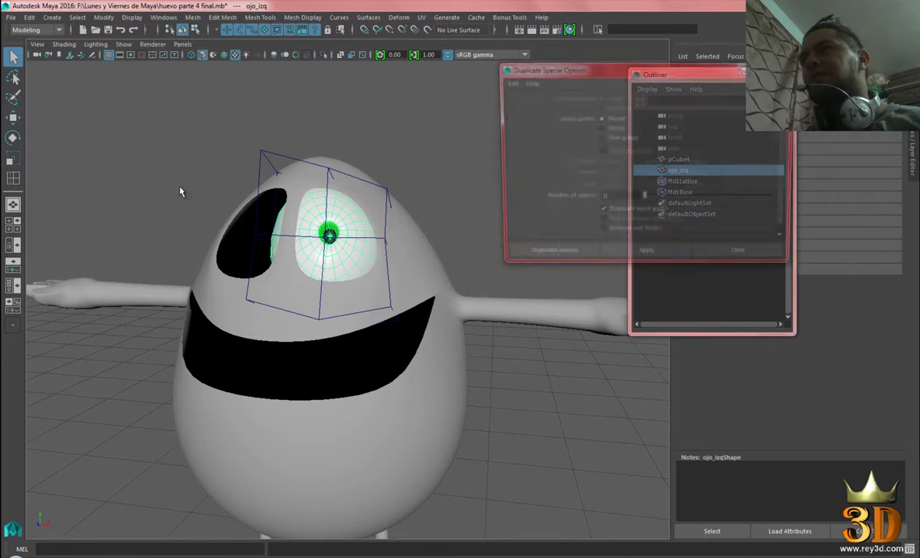
left_click(507, 82)
left_click(520, 103)
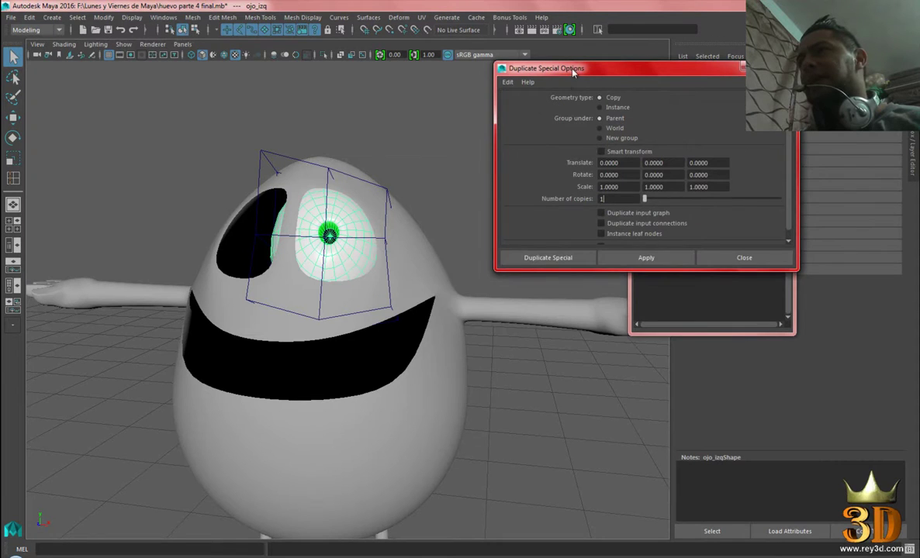
left_click_drag(574, 72, 527, 134)
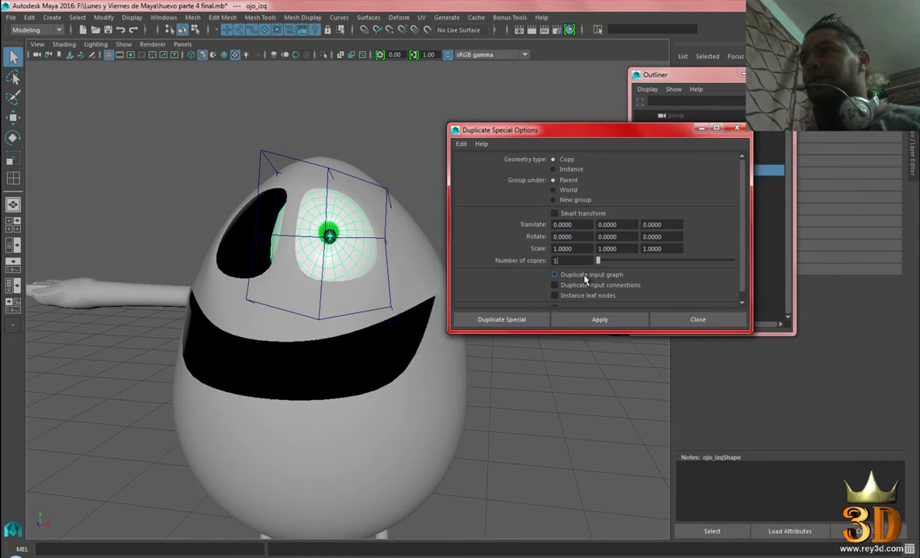
left_click(584, 277)
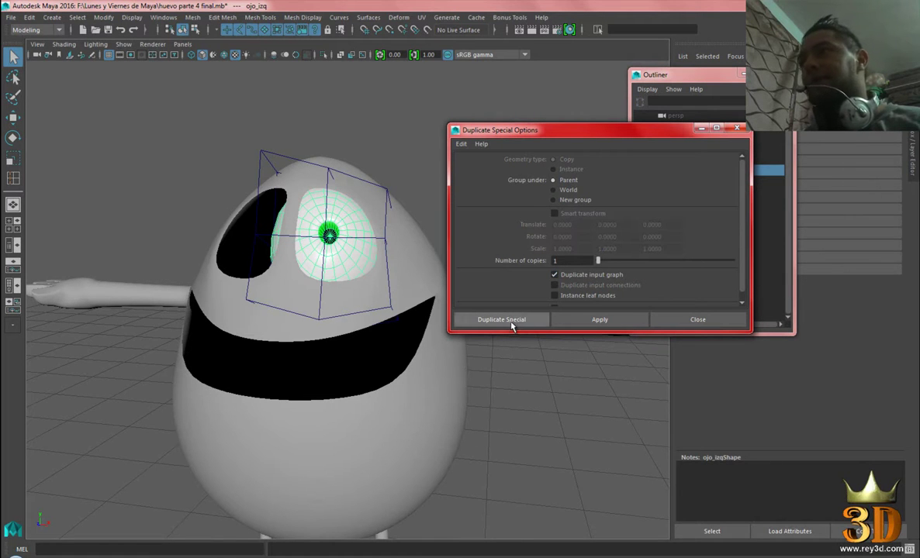
left_click(511, 326)
left_click_drag(439, 260, 608, 218, "alt")
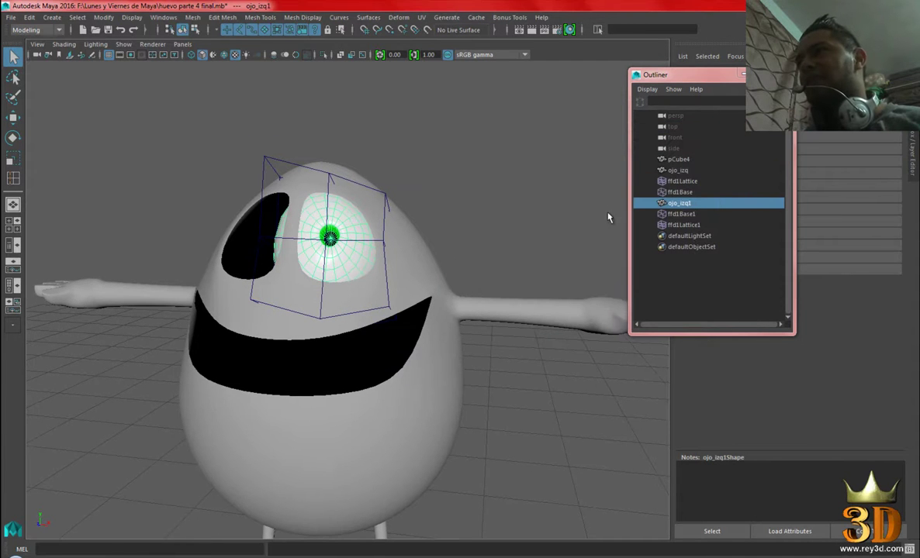
Group ojo_izq1, ffd1Lattice1 and ffd1Base1 and name the group ojo_der.
left_click(687, 225, "shift")
left_click_drag(458, 184, 471, 224, "alt")
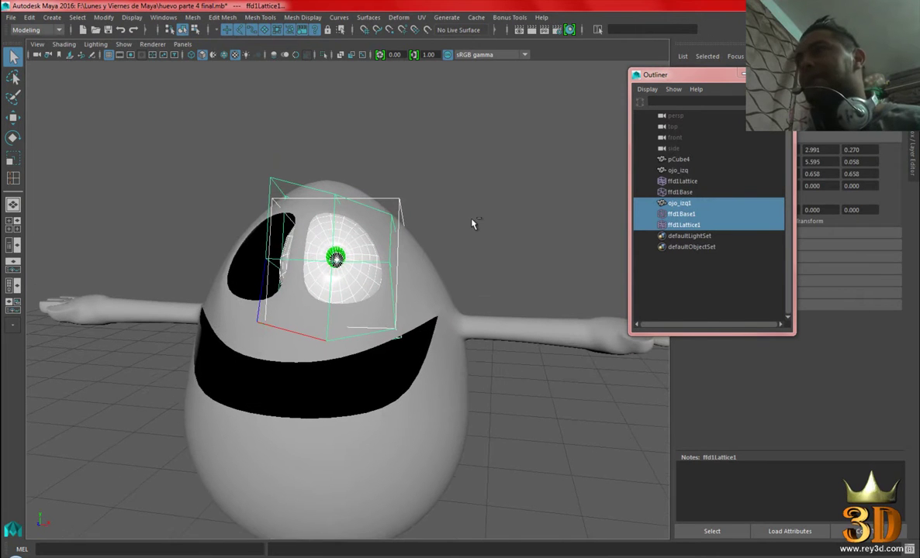
key("ctrl+g")
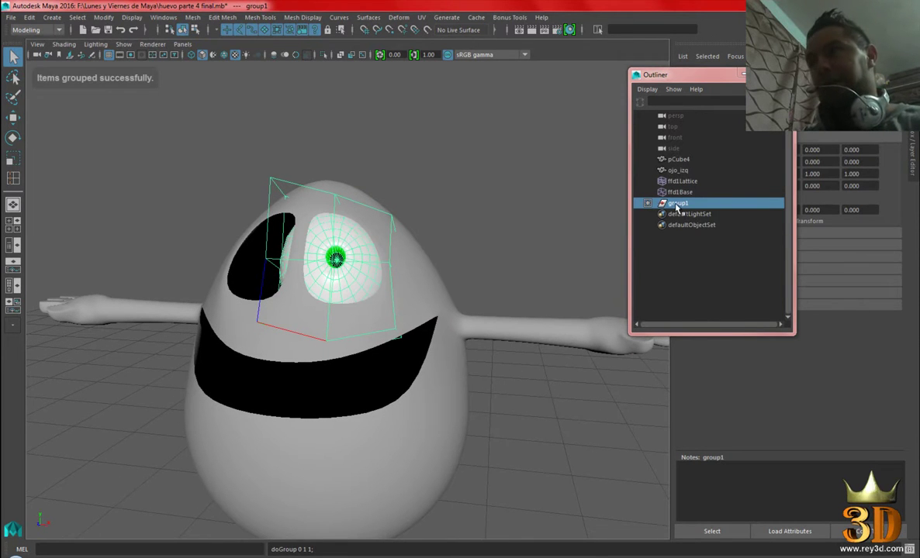
double_click(676, 204)
type("ojo_de")
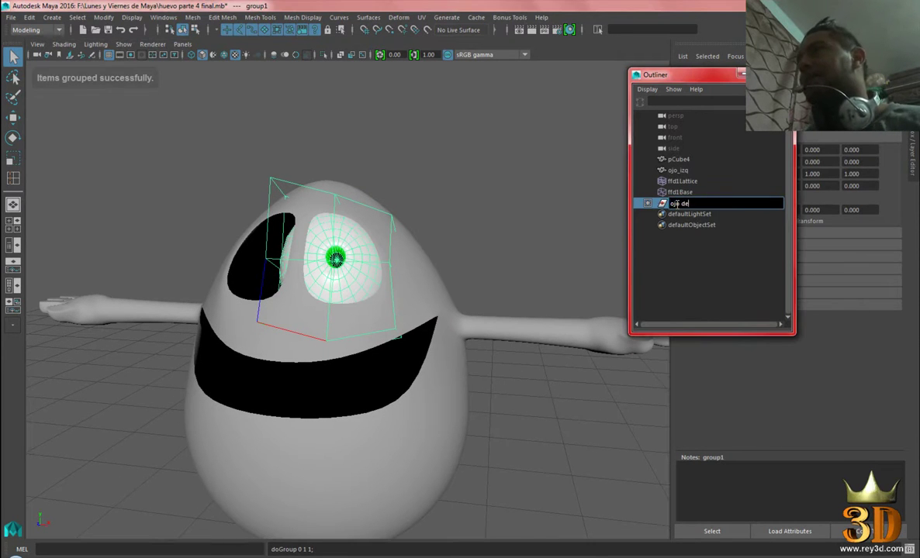
type("r")
key("Return")
mouse_move(692, 74)
left_mouse_down()
mouse_move(638, 55)
mouse_move(579, 58)
left_mouse_up()
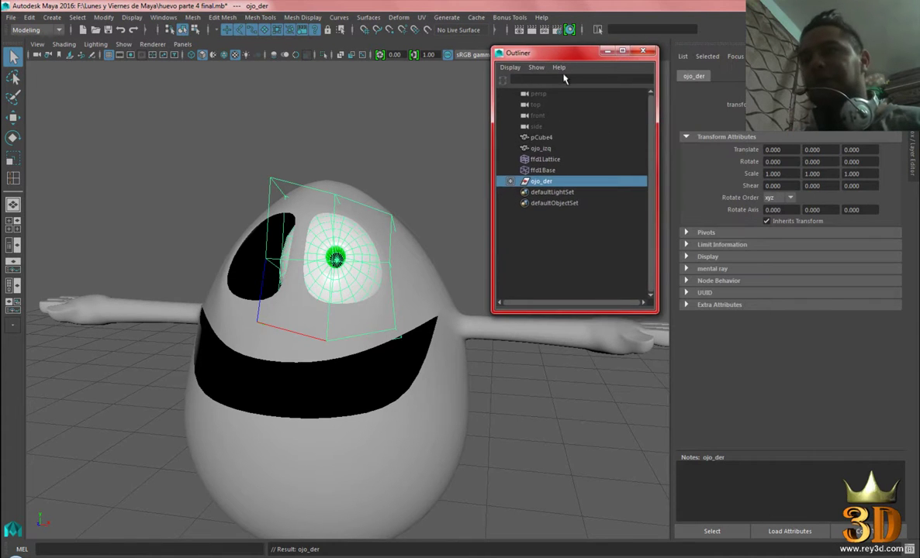
scroll(431, 335, "down", 3)
key("w")
scroll(455, 381, "down", 3)
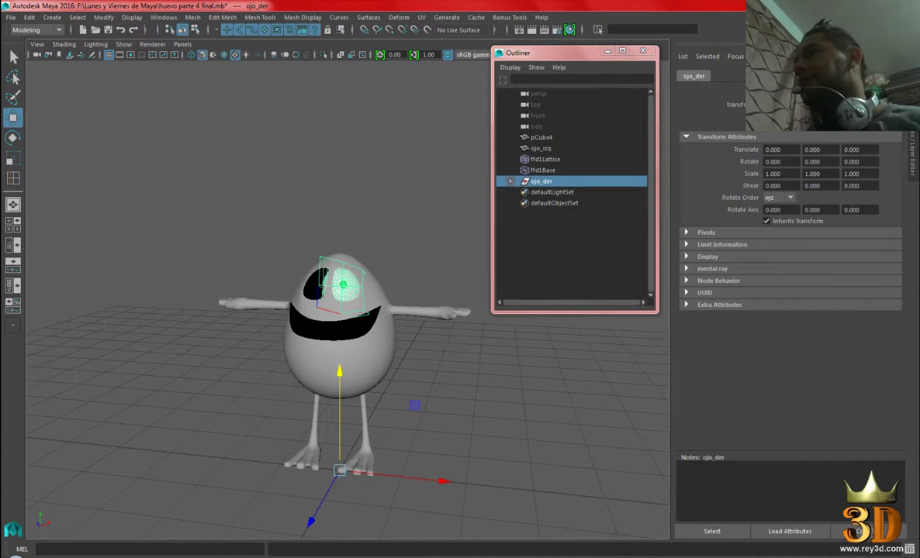
Mirror the ojo_der group to the other side through its Scale X channel.
key("ctrl+a")
left_click(882, 138)
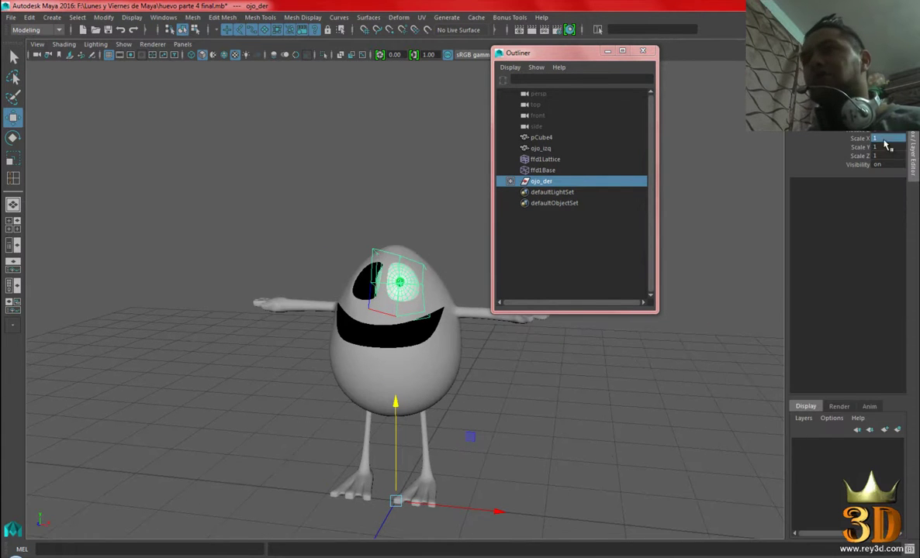
key("Return")
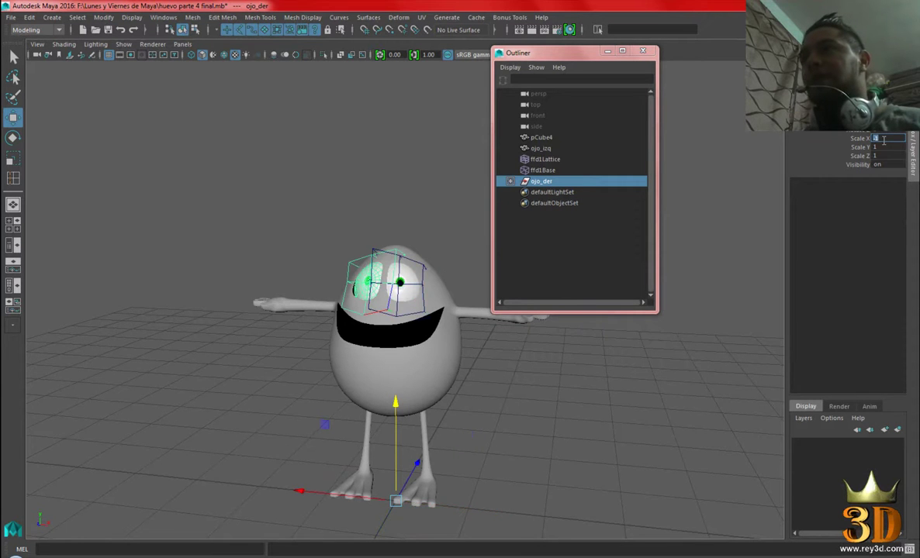
scroll(407, 162, "up", 3)
left_click(407, 162)
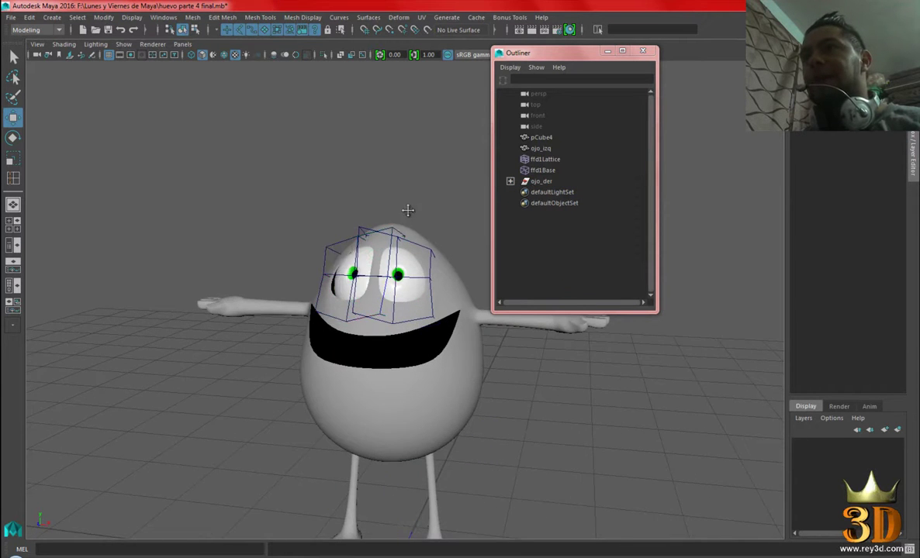
scroll(406, 207, "up", 3)
scroll(314, 266, "up", 1)
scroll(315, 266, "up", 2)
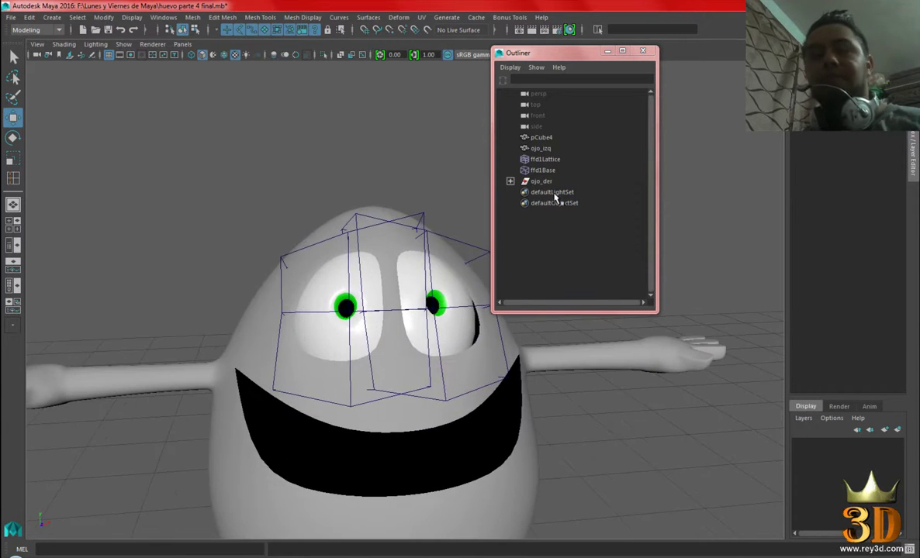
left_click(511, 180)
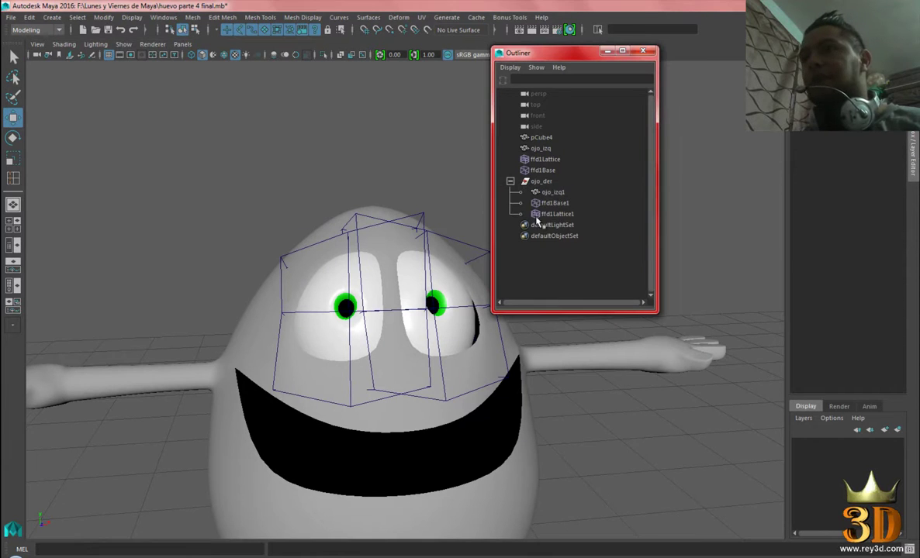
left_click(510, 181)
Rotate the ojo_der eye sphere until its pupil faces forward, checking in wireframe.
middle_click_drag(360, 250, 289, 262, "alt")
left_click(292, 281)
mouse_move(292, 281)
left_mouse_down("alt")
mouse_move(287, 318)
mouse_move(232, 283)
left_mouse_up("alt")
key("e")
mouse_move(319, 327)
left_mouse_down("alt")
mouse_move(334, 344)
mouse_move(359, 296)
mouse_move(329, 329)
left_mouse_up("alt")
key("4")
Fine-tune the eye rotation, return to shaded display, deselect and switch to Move.
left_click_drag(456, 376, 387, 378, "alt")
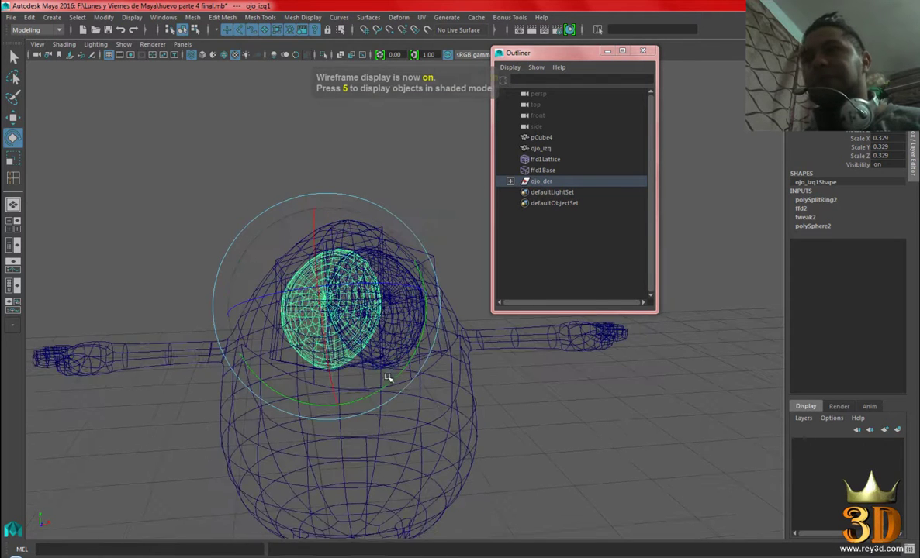
key("5")
left_click(284, 269)
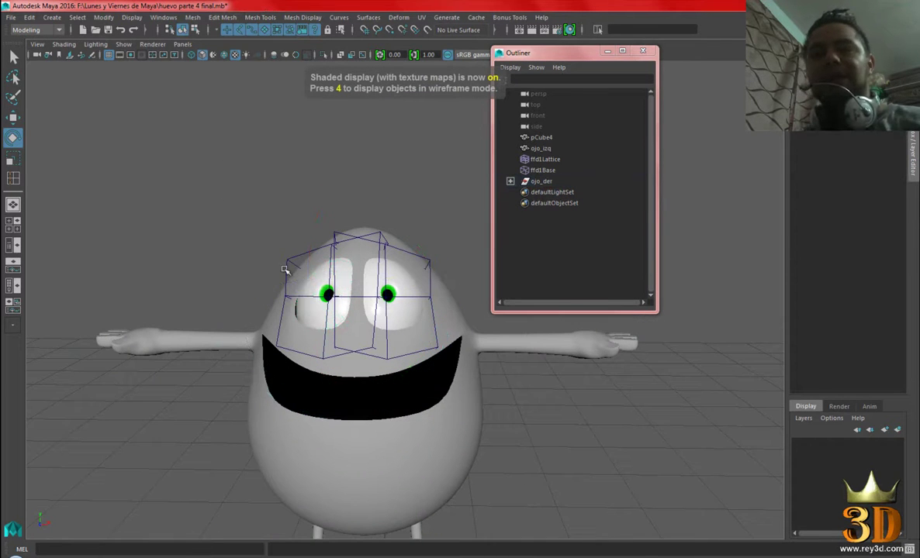
key("w")
middle_click_drag(410, 324, 378, 310, "alt")
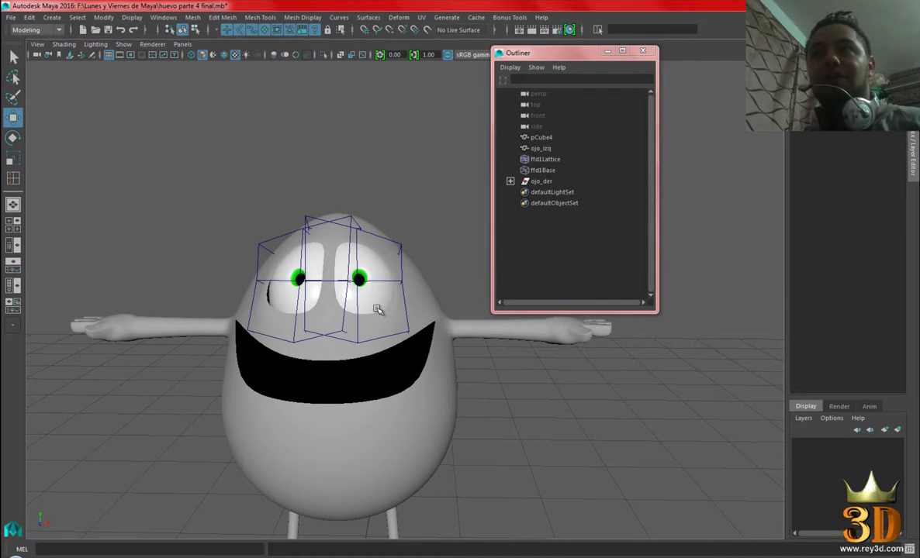
Try selecting ojo_izq, ffd1Lattice and ffd1Base from the Outliner and viewport.
scroll(376, 309, "up", 3)
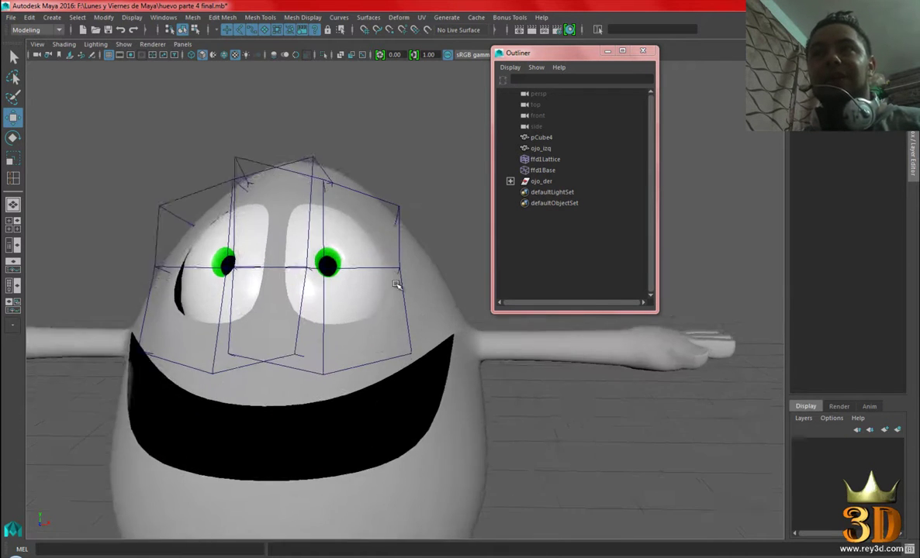
left_click_drag(377, 309, 357, 239, "alt")
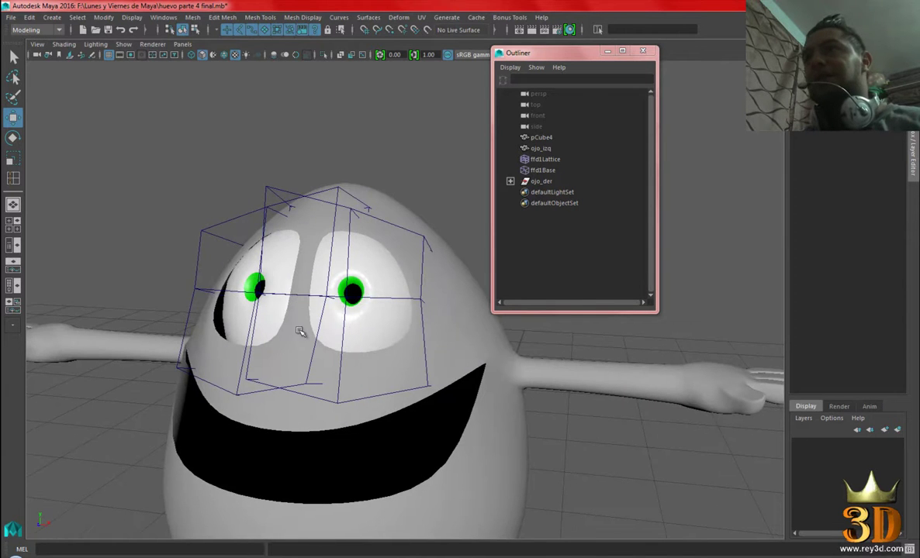
mouse_move(344, 303)
left_mouse_down("alt")
mouse_move(430, 325)
mouse_move(402, 253)
left_mouse_up("alt")
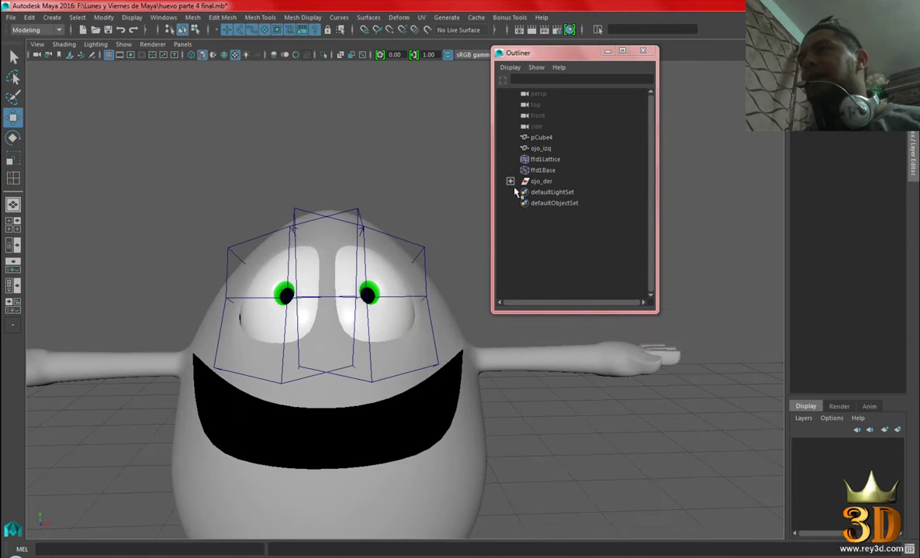
left_click(547, 148)
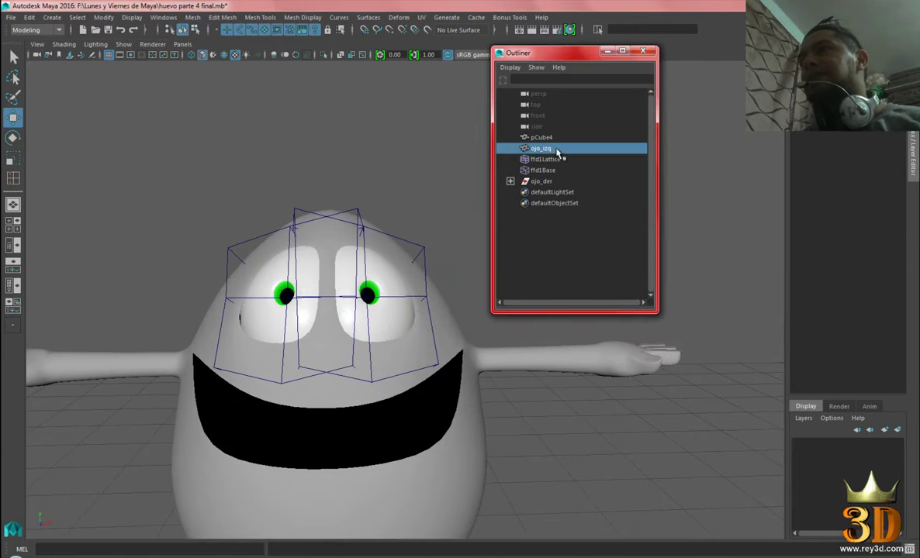
left_click(541, 172, "shift")
left_click(392, 155)
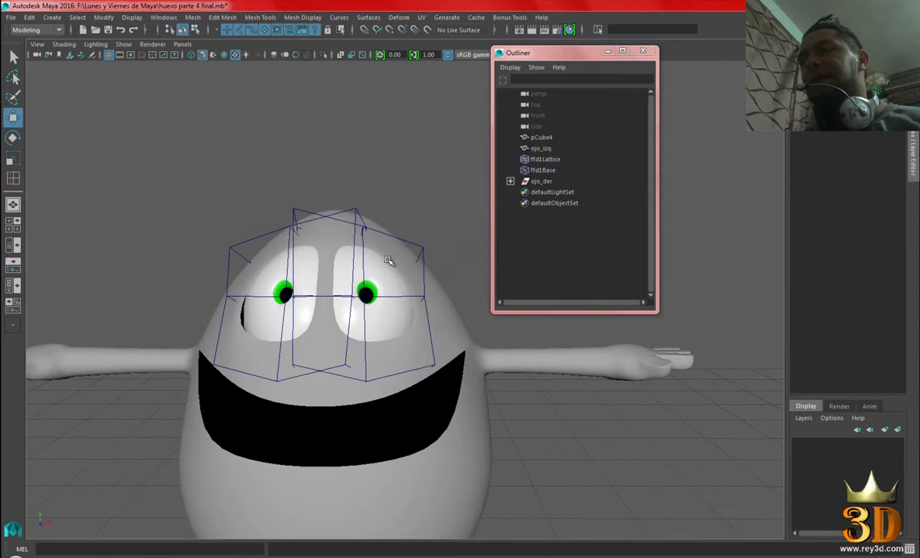
left_click(358, 260)
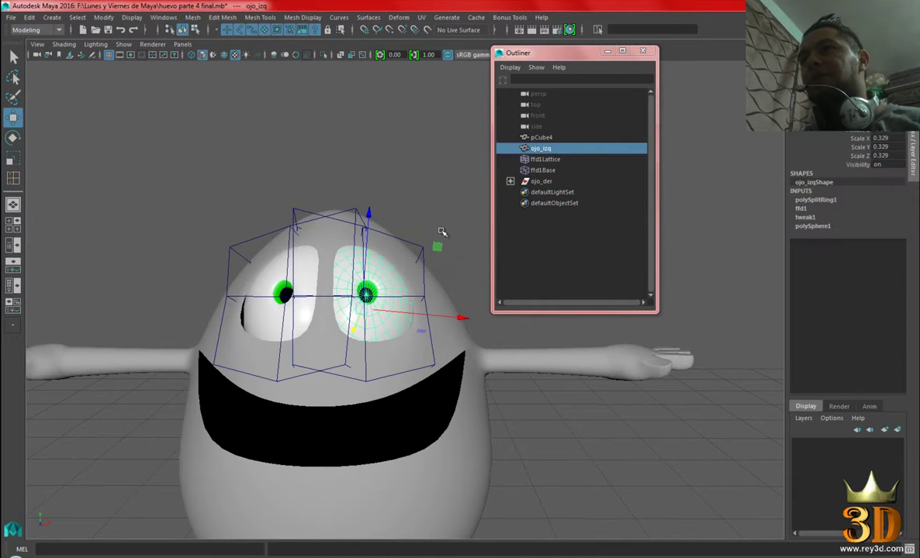
left_click(414, 226)
left_click(417, 237)
left_click_drag(375, 145, 391, 153, "alt")
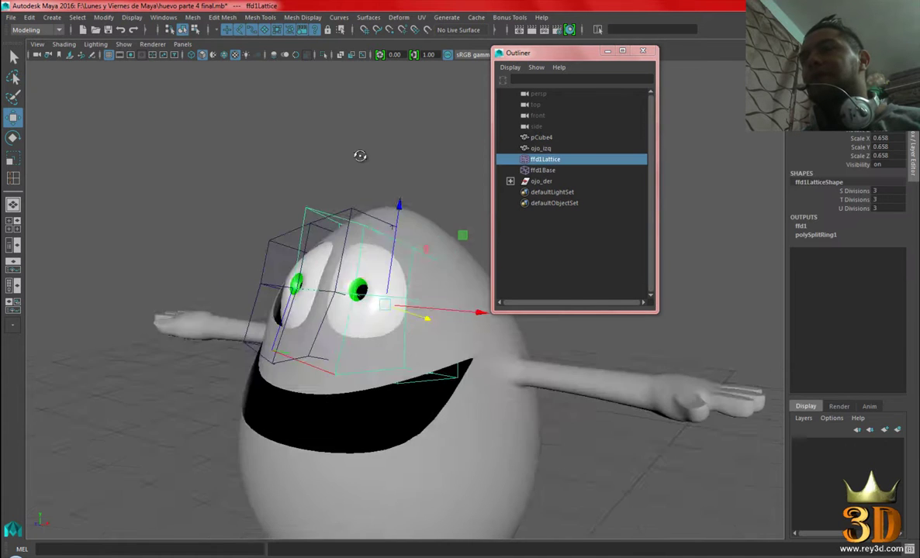
left_click(541, 170)
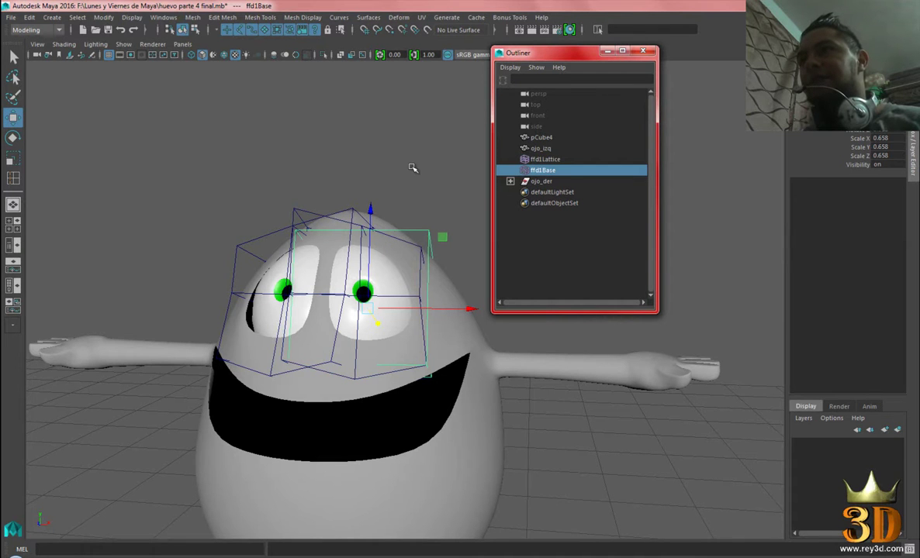
Select ojo_izq with ffd1Lattice and ffd1Base and group them as group1.
left_click(453, 180)
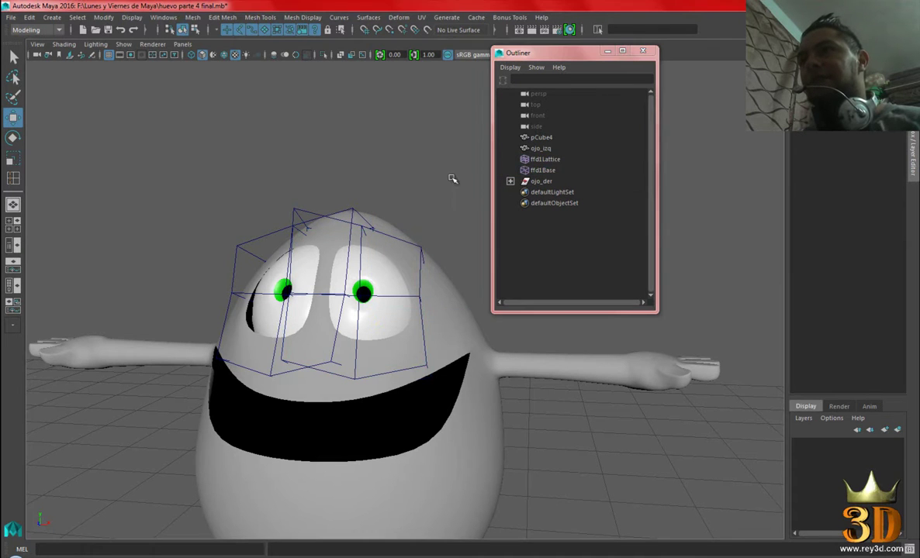
left_click(419, 250)
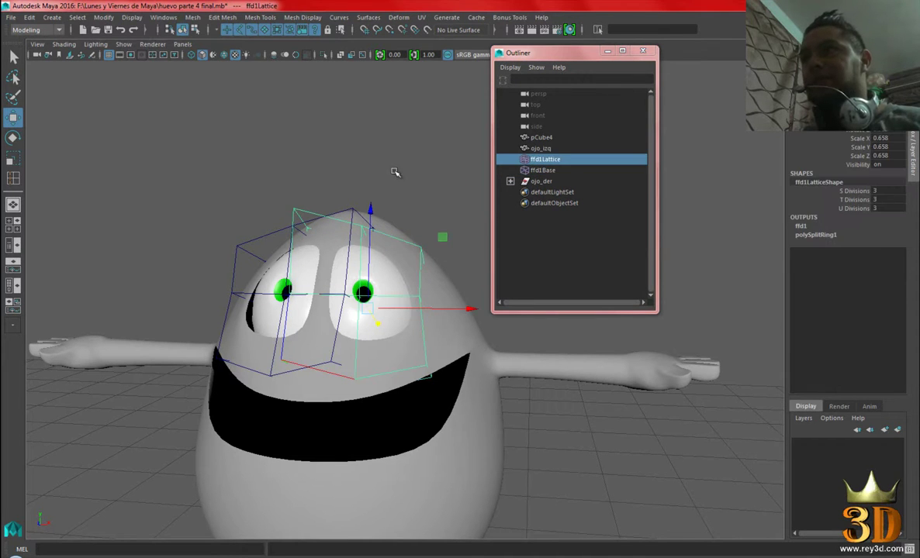
left_click(543, 170)
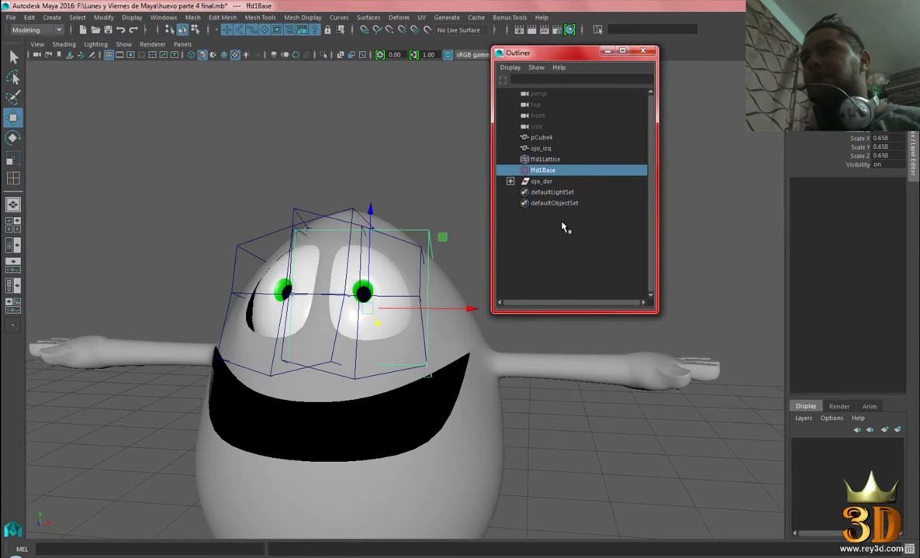
middle_click_drag(418, 173, 421, 140, "alt")
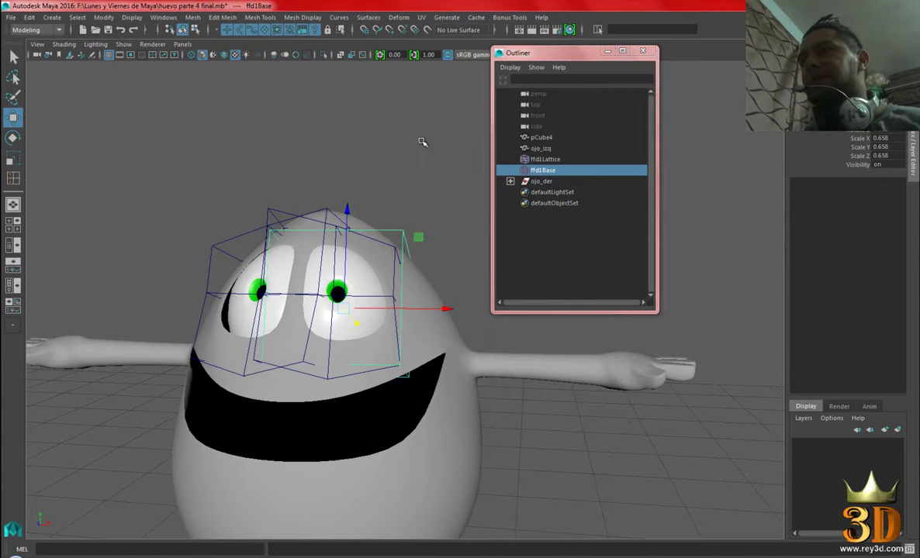
left_click(547, 149)
left_click(549, 170, "shift")
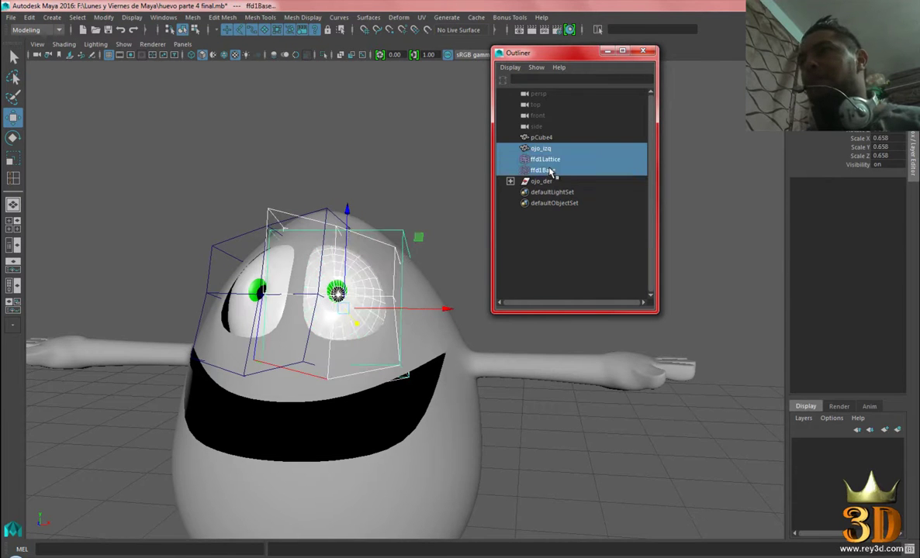
key("ctrl+g")
Rename group1 to ojo_izq and the body pCube4 to cuerpo in the Outliner.
double_click(544, 160)
type("ojo_izq")
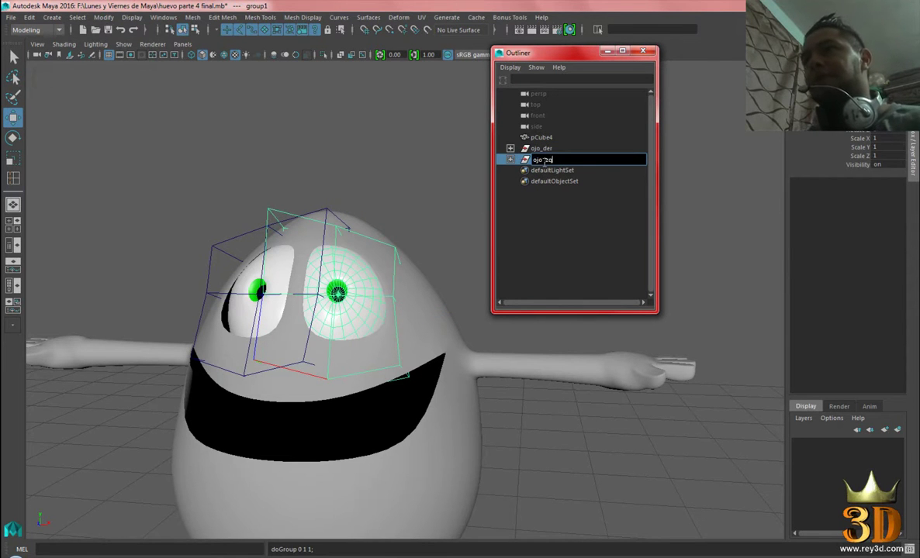
key("Return")
right_click_drag(433, 265, 276, 170, "alt")
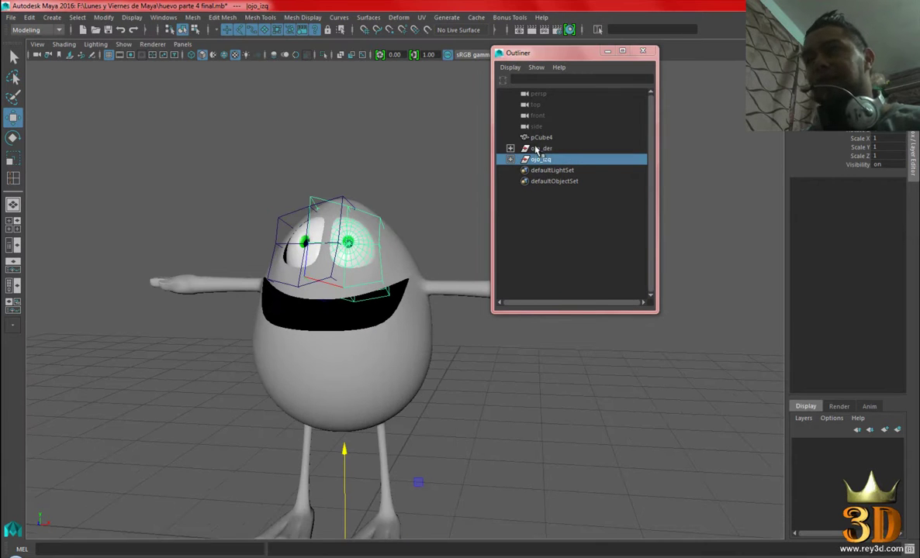
left_click(541, 137)
double_click(543, 138)
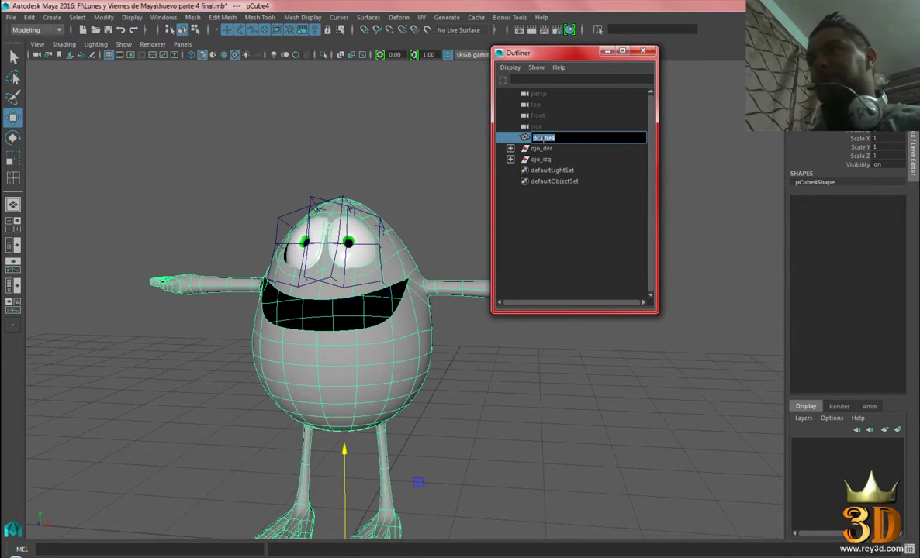
type("cuerpo")
key("Return")
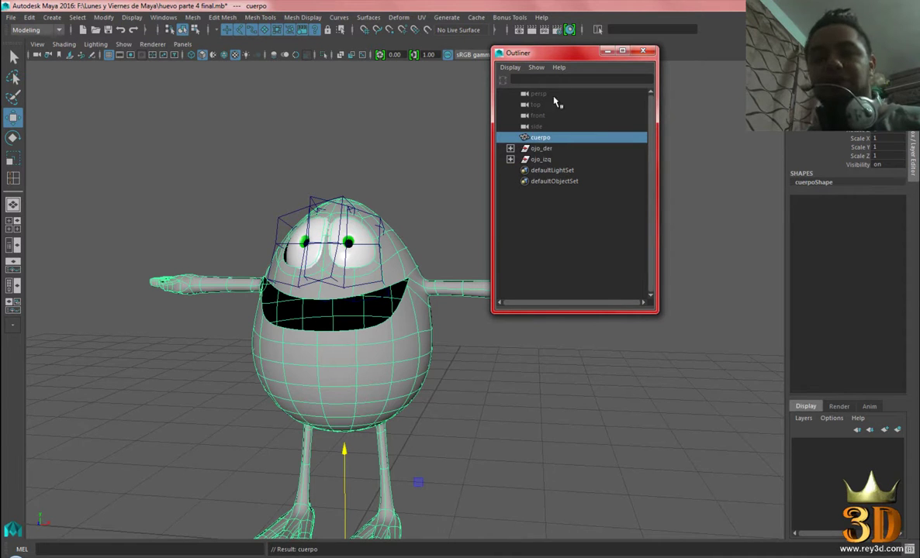
Rename the eye ojo_izq1 inside the ojo_der group to ojo_der.
left_click_drag(521, 56, 559, 55)
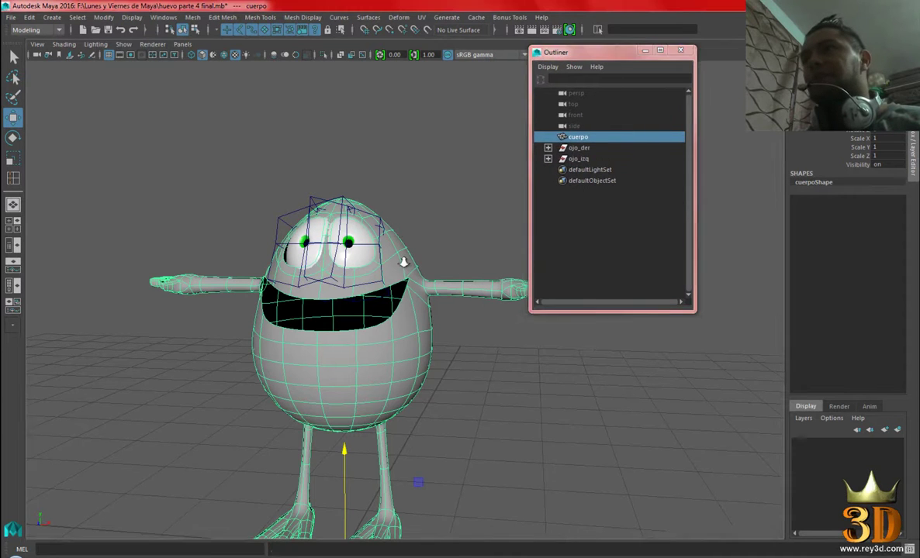
scroll(428, 271, "up", 2)
left_click(583, 147)
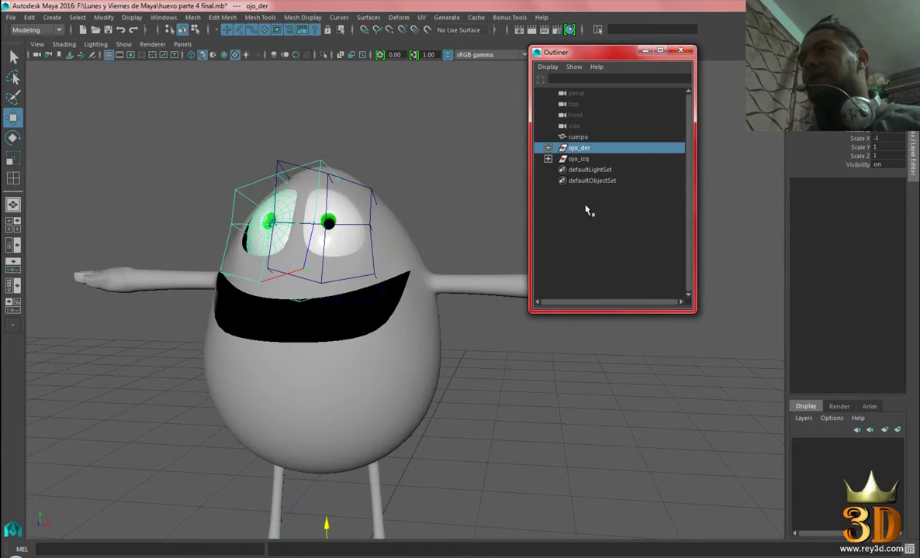
left_click(548, 148)
left_click(564, 192)
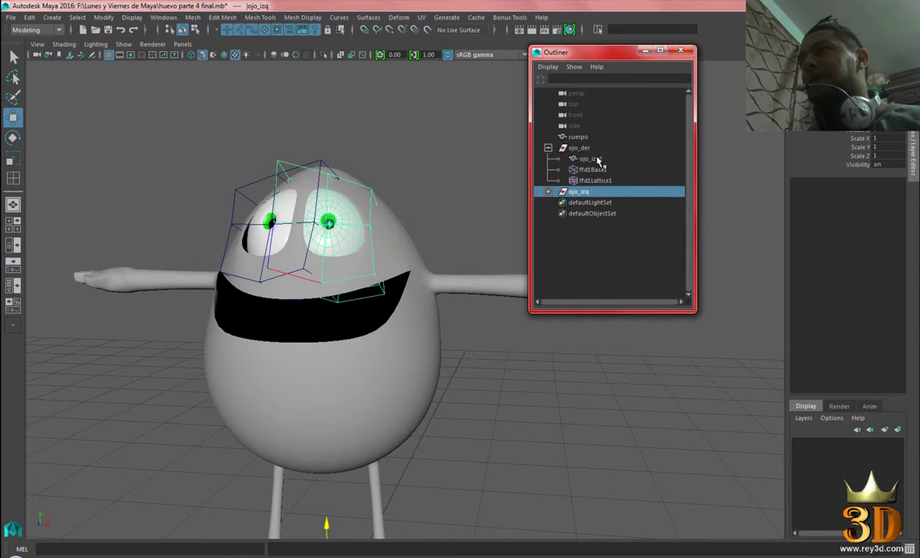
left_click(591, 159)
double_click(593, 159)
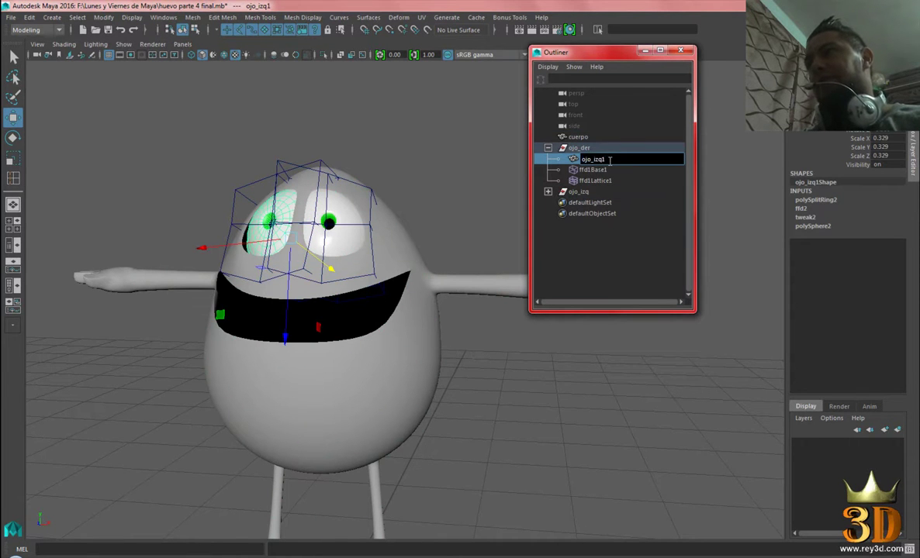
key("BackSpace")
key("BackSpace")
type("r")
key("Return")
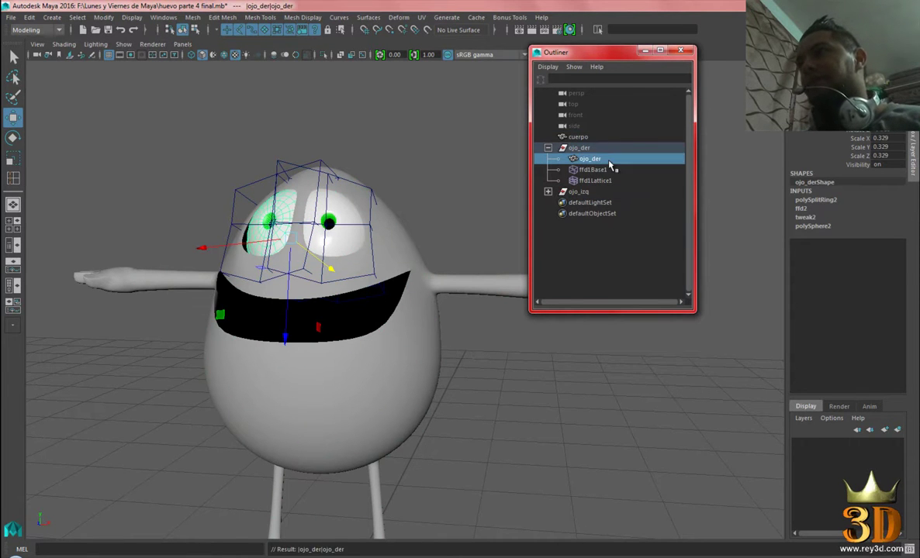
Check the ojo_izq eye inside its group, collapse both groups and clear the selection.
left_click(547, 147)
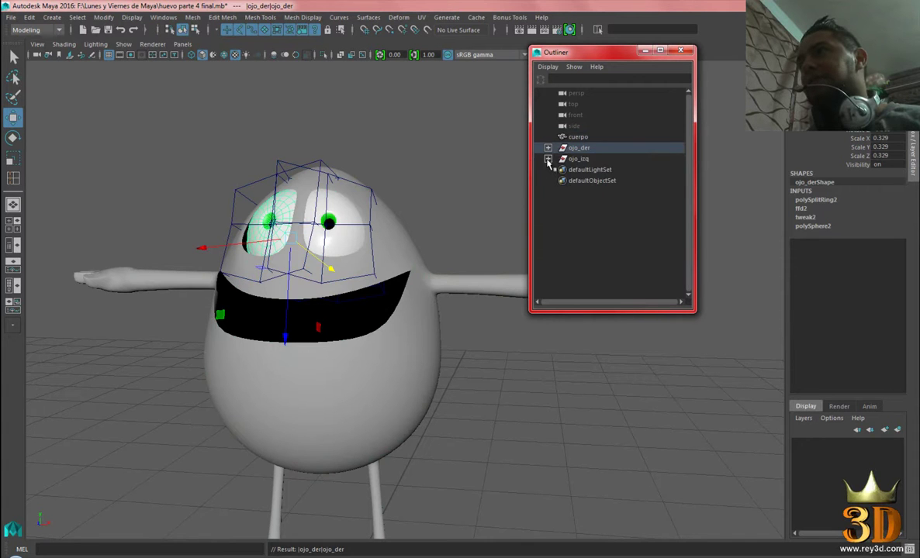
left_click(547, 159)
left_click(552, 169)
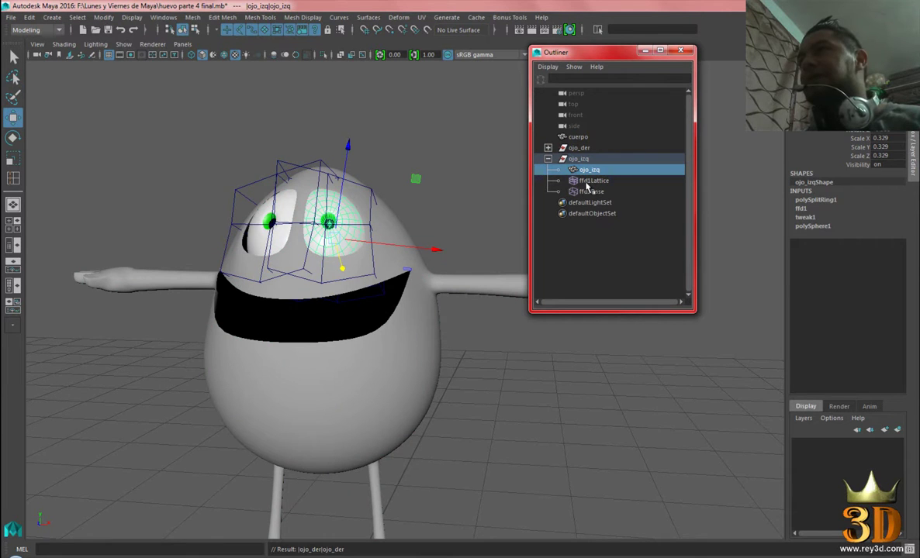
left_click(548, 159)
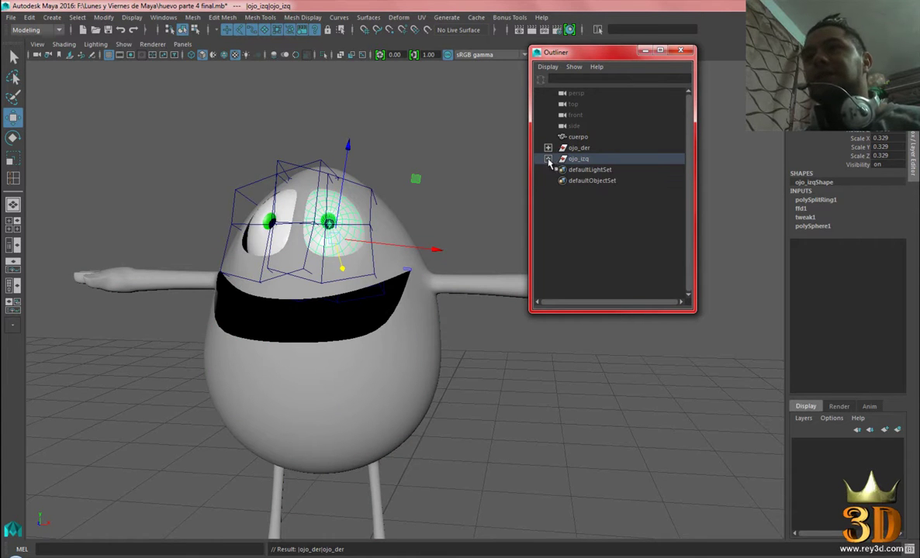
left_click(460, 140)
left_click_drag(397, 212, 391, 256, "alt")
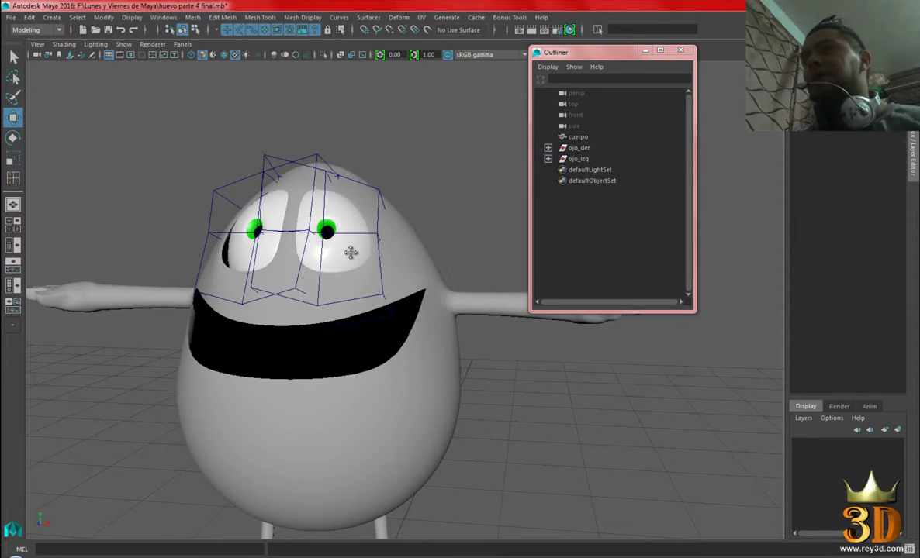
Hide the Outliner and zoom and orbit to a frontal view of the egg.
scroll(353, 252, "up", 2)
left_click(644, 51)
scroll(451, 246, "down", 2)
scroll(451, 246, "down", 2)
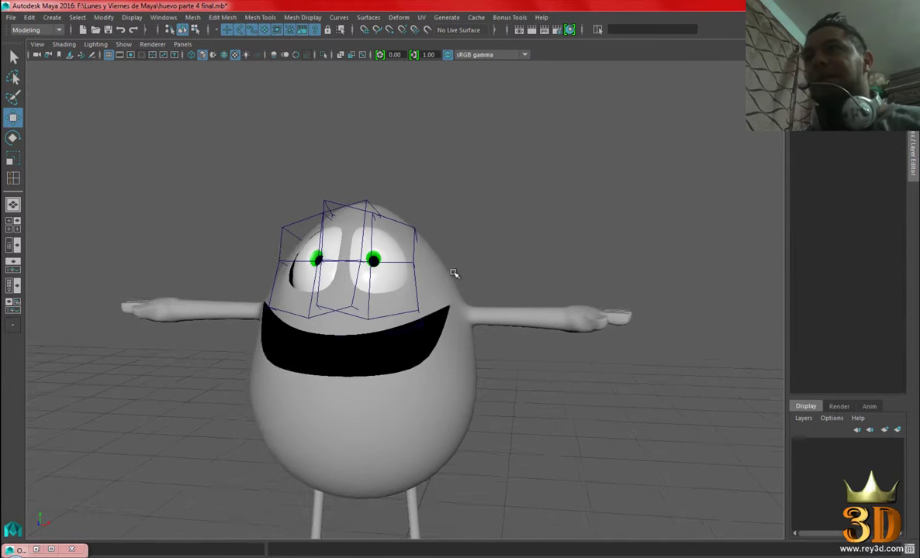
scroll(453, 256, "down", 1)
scroll(453, 257, "up", 5)
scroll(465, 256, "down", 2)
scroll(504, 250, "down", 3)
mouse_move(536, 247)
left_mouse_down("alt")
mouse_move(495, 234)
mouse_move(518, 290)
left_mouse_up("alt")
scroll(501, 287, "up", 2)
scroll(504, 283, "down", 1)
scroll(509, 280, "up", 2)
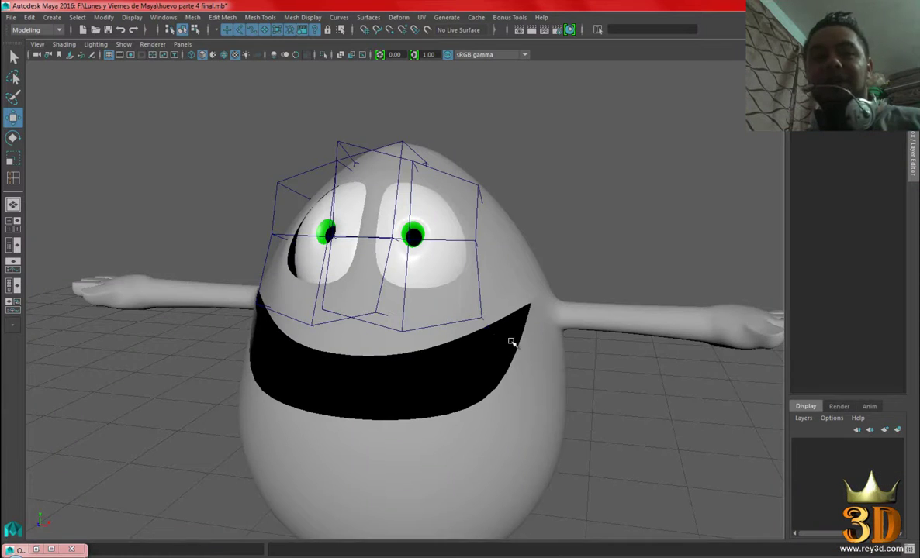
left_click_drag(477, 318, 421, 235, "alt")
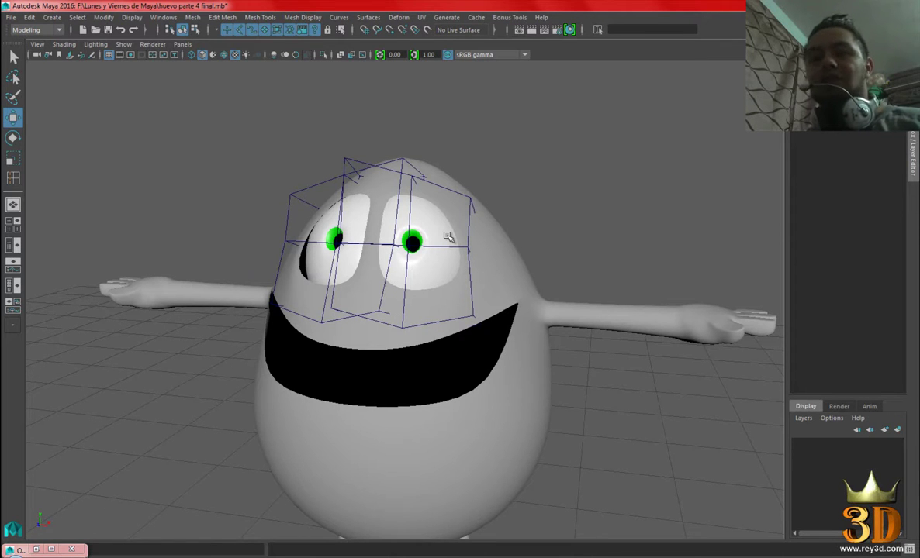
Select the ojo_izq eye sphere and switch to the Rotate tool (E).
left_click(404, 221)
left_click(543, 173)
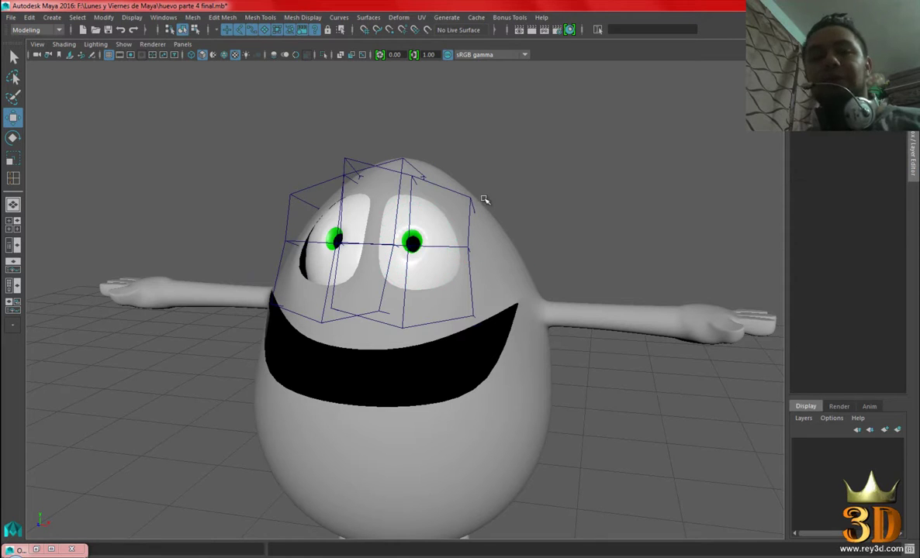
key("ctrl+z")
left_click(549, 163)
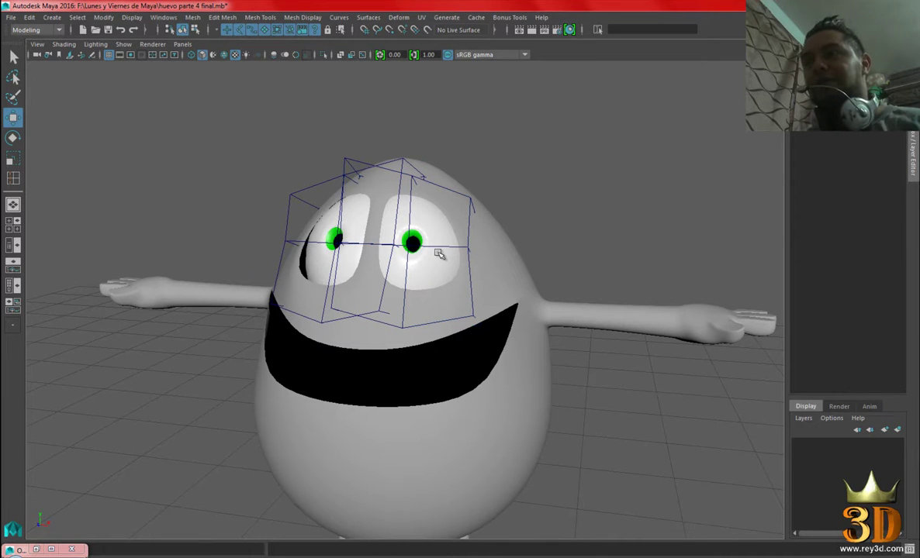
mouse_move(439, 252)
left_mouse_down("alt")
mouse_move(456, 248)
mouse_move(374, 256)
mouse_move(425, 289)
mouse_move(440, 280)
mouse_move(431, 260)
mouse_move(466, 228)
mouse_move(488, 266)
mouse_move(421, 310)
mouse_move(470, 277)
mouse_move(439, 238)
mouse_move(398, 257)
left_mouse_up("alt")
left_click(431, 270)
key("e")
Rotate the first eye so its pupil faces front, checking it in wireframe.
mouse_move(398, 257)
right_mouse_down("alt")
mouse_move(450, 302)
mouse_move(447, 270)
right_mouse_up("alt")
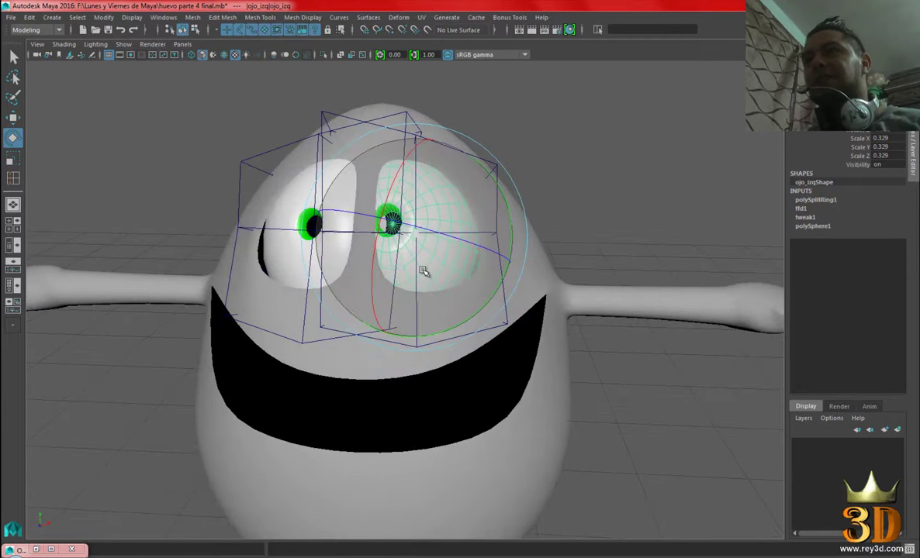
mouse_move(425, 219)
left_mouse_down()
mouse_move(425, 310)
mouse_move(418, 240)
mouse_move(482, 276)
mouse_move(454, 273)
left_mouse_up()
scroll(489, 283, "down", 3)
key("4")
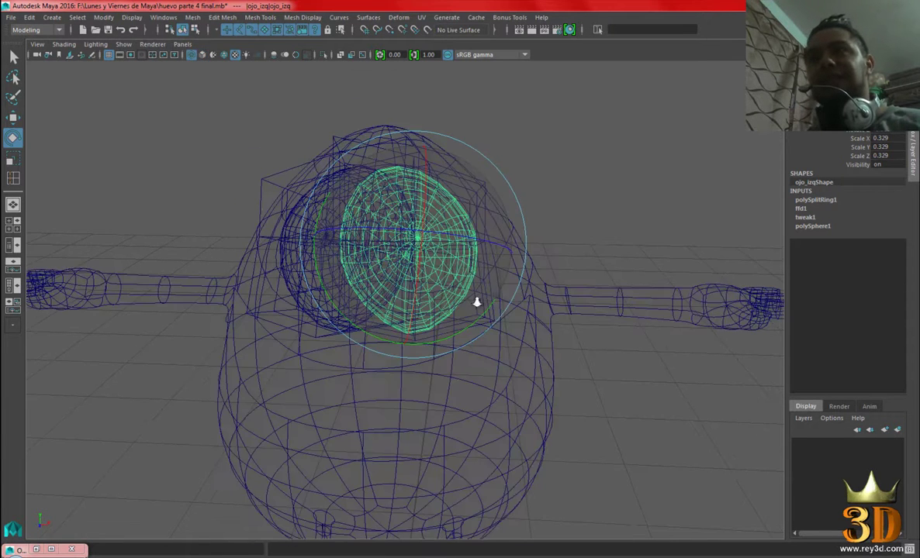
left_click(476, 302)
scroll(453, 276, "up", 2)
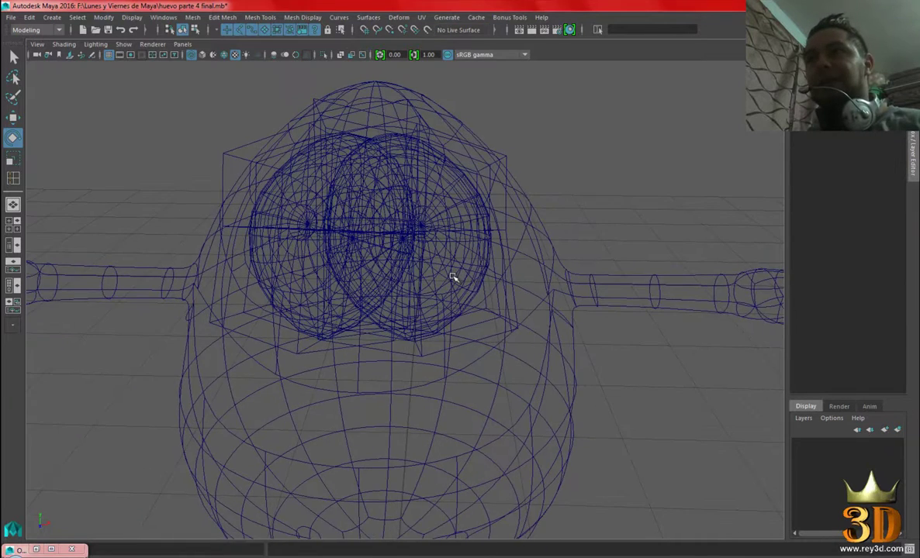
key("5")
Reselect the ojo_izq eye and rotate it so the pupil looks up-right.
left_click(464, 205)
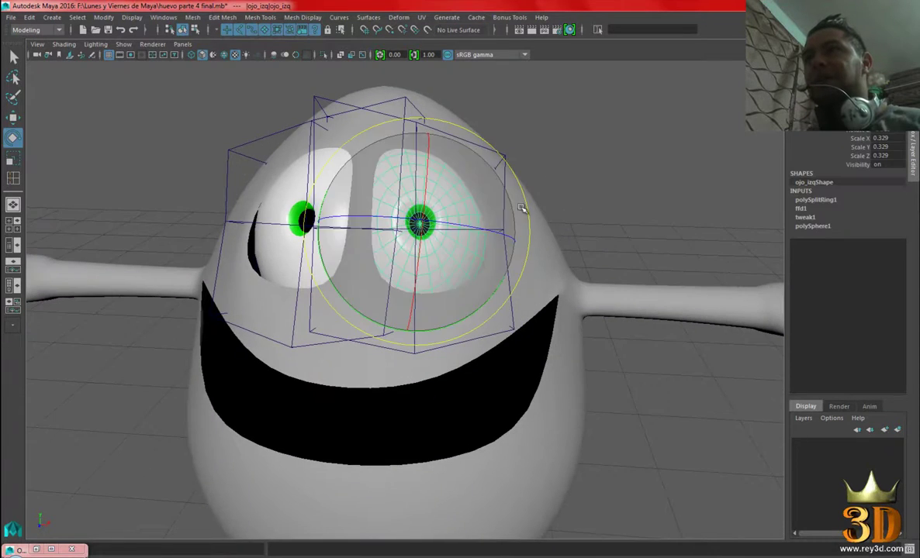
mouse_move(489, 248)
left_mouse_down("alt")
mouse_move(425, 185)
mouse_move(426, 170)
mouse_move(419, 257)
mouse_move(430, 172)
mouse_move(421, 246)
mouse_move(425, 185)
mouse_move(503, 241)
left_mouse_up("alt")
scroll(577, 166, "down", 3)
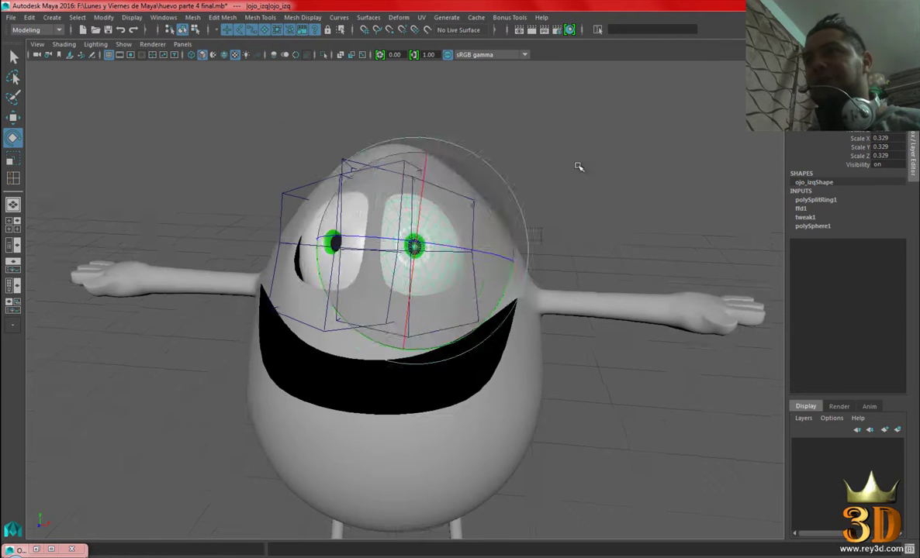
left_click(577, 166)
scroll(382, 280, "down", 1)
left_click(423, 236)
left_click_drag(435, 273, 543, 175)
left_click(508, 171)
Rotate the left eye so its pupil faces forward, then check the right eye.
left_click(360, 229)
mouse_move(331, 267)
left_mouse_down()
mouse_move(339, 309)
mouse_move(331, 238)
left_mouse_up()
left_click(580, 211)
scroll(580, 211, "down", 3)
mouse_move(447, 302)
left_mouse_down("alt")
mouse_move(411, 291)
mouse_move(457, 283)
mouse_move(505, 308)
mouse_move(552, 247)
left_mouse_up("alt")
left_click(419, 267)
left_click(552, 246)
left_click_drag(533, 304, 525, 265, "alt")
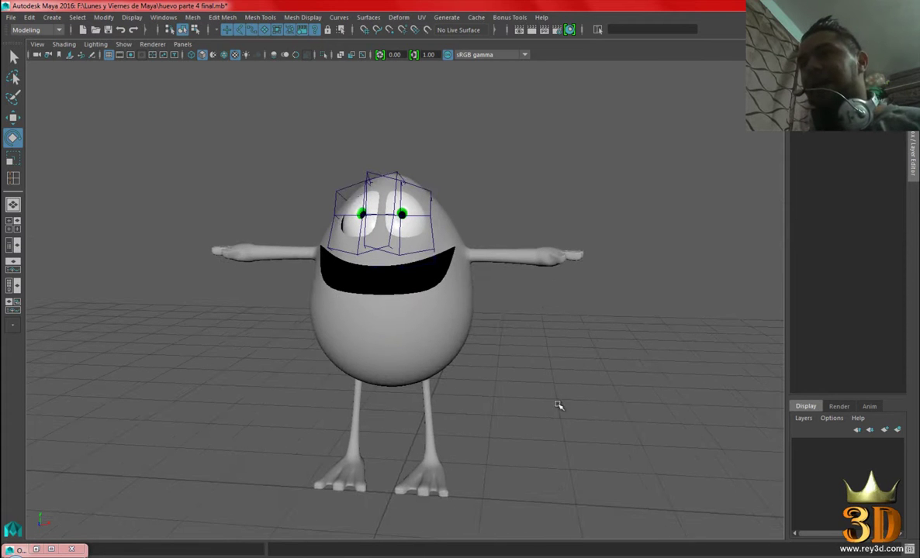
scroll(488, 329, "down", 3)
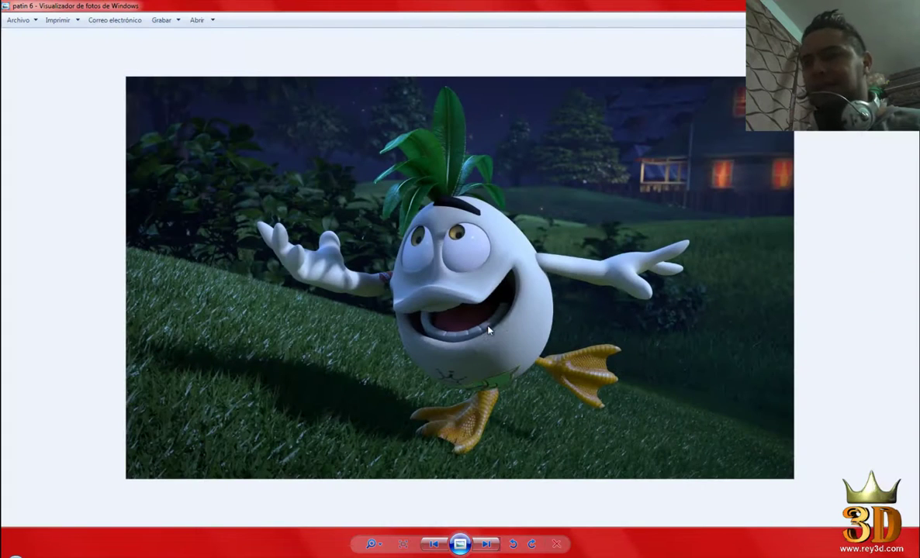
Browse the reference images in Photo Viewer and return to the egg character poster.
left_click(490, 546)
left_click(490, 545)
left_click(490, 545)
left_click(490, 545)
left_click(490, 545)
left_click(490, 545)
left_click(491, 545)
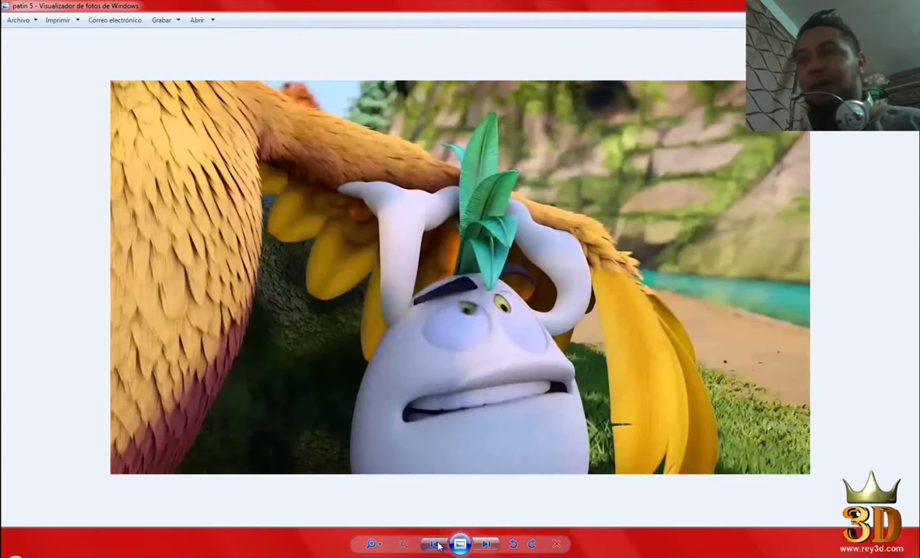
left_click(436, 545)
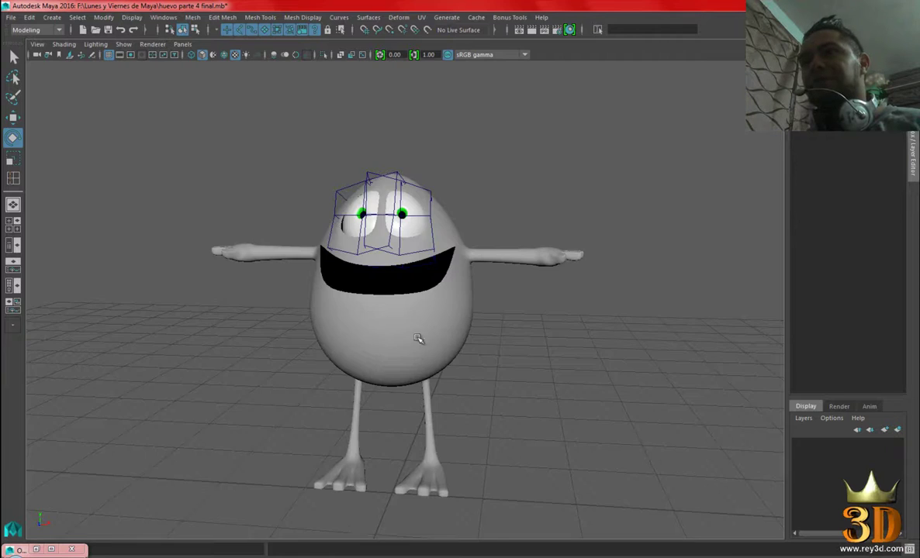
Orbit around the Maya egg to a three-quarter view and back to the front.
mouse_move(418, 339)
left_mouse_down("alt")
mouse_move(538, 287)
mouse_move(497, 285)
mouse_move(515, 323)
left_mouse_up("alt")
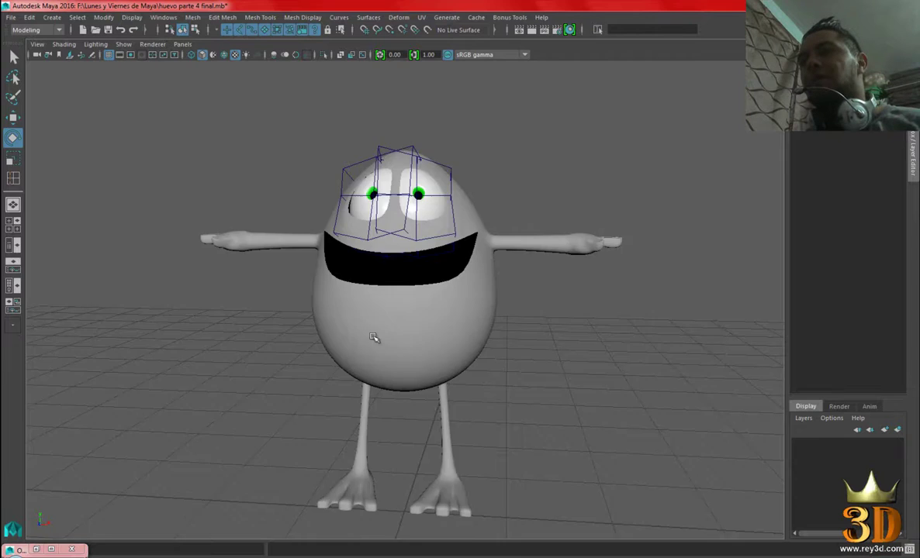
scroll(505, 269, "up", 5)
left_click(456, 288)
mouse_move(456, 287)
left_mouse_down("alt")
mouse_move(487, 306)
mouse_move(450, 275)
mouse_move(643, 363)
left_mouse_up("alt")
left_click(643, 363)
mouse_move(485, 273)
left_mouse_down("alt")
mouse_move(503, 283)
mouse_move(454, 265)
left_mouse_up("alt")
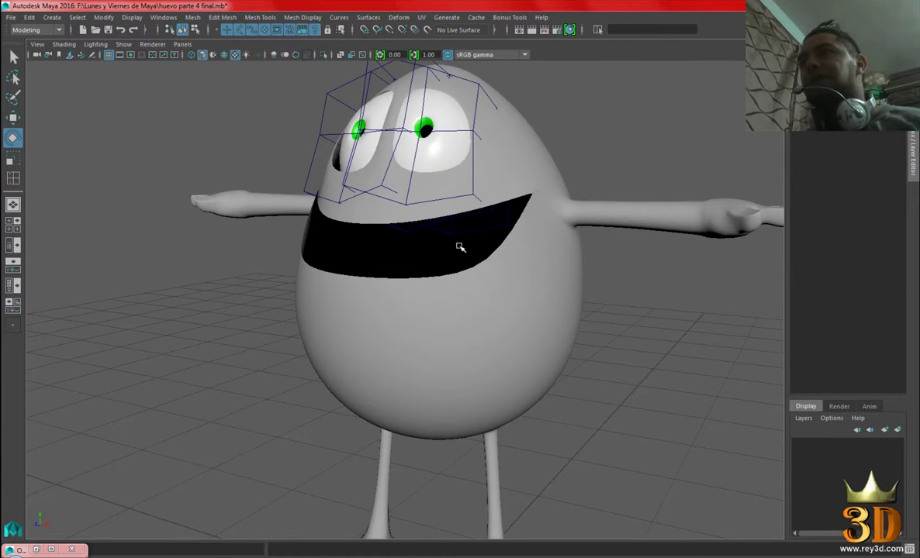
Compare the egg model against the reference poster with Alt+Tab and reframe the character higher.
mouse_move(460, 247)
left_mouse_down("alt")
mouse_move(546, 255)
mouse_move(510, 245)
mouse_move(559, 269)
mouse_move(530, 269)
mouse_move(554, 254)
mouse_move(547, 265)
left_mouse_up("alt")
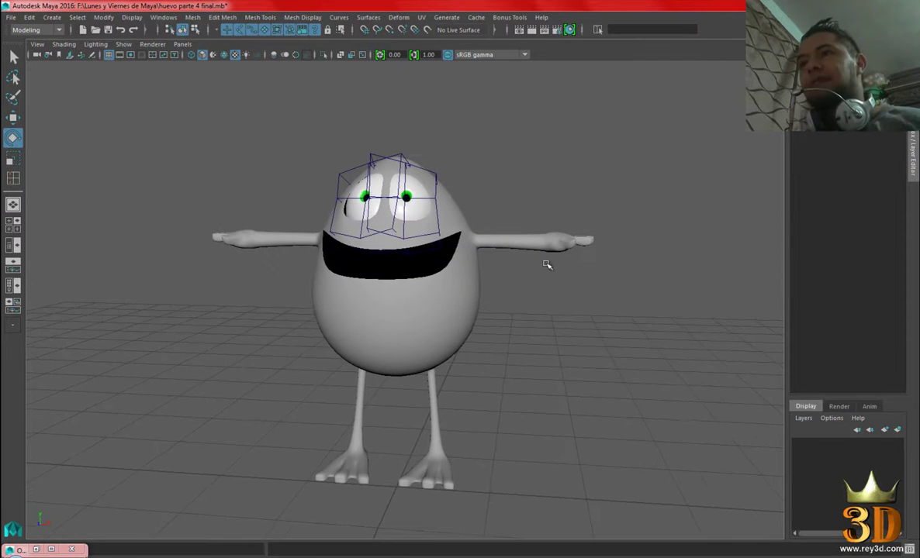
key("alt+Tab")
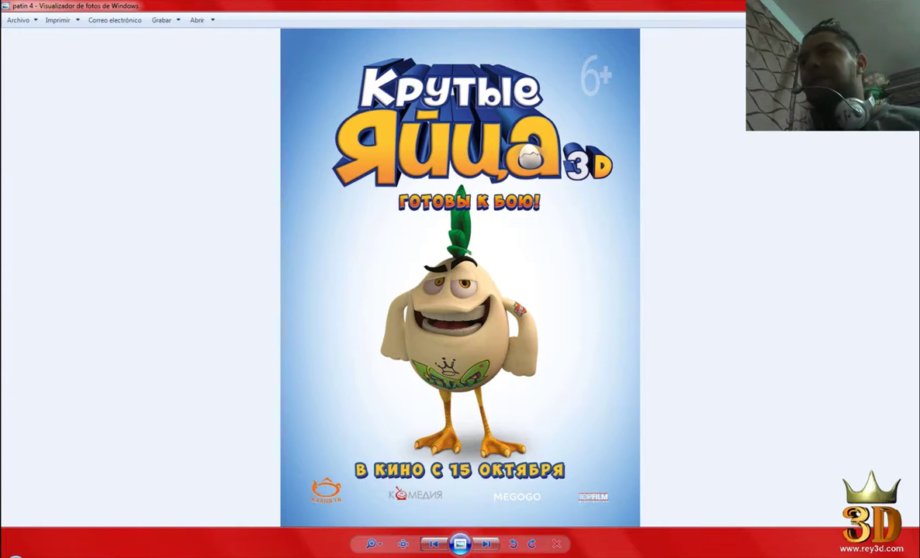
key("alt+Tab")
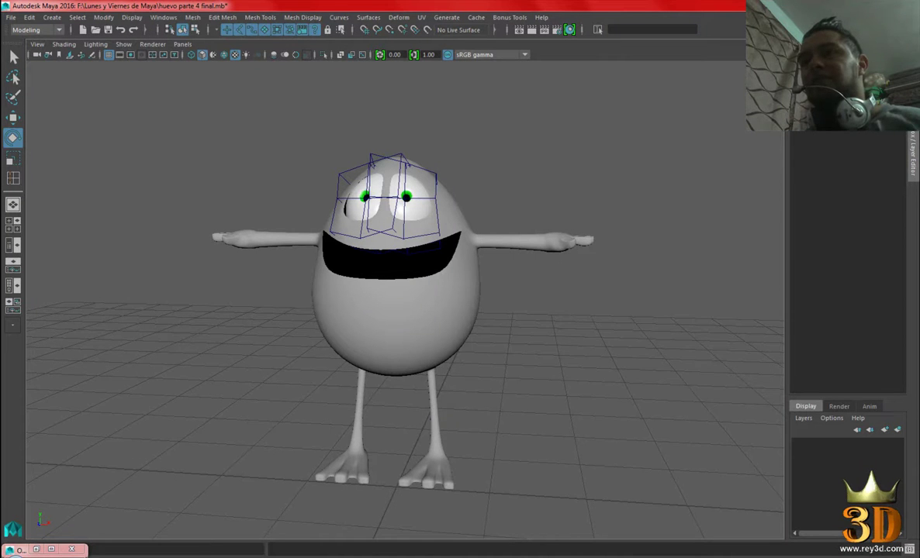
left_click_drag(490, 335, 520, 339, "alt")
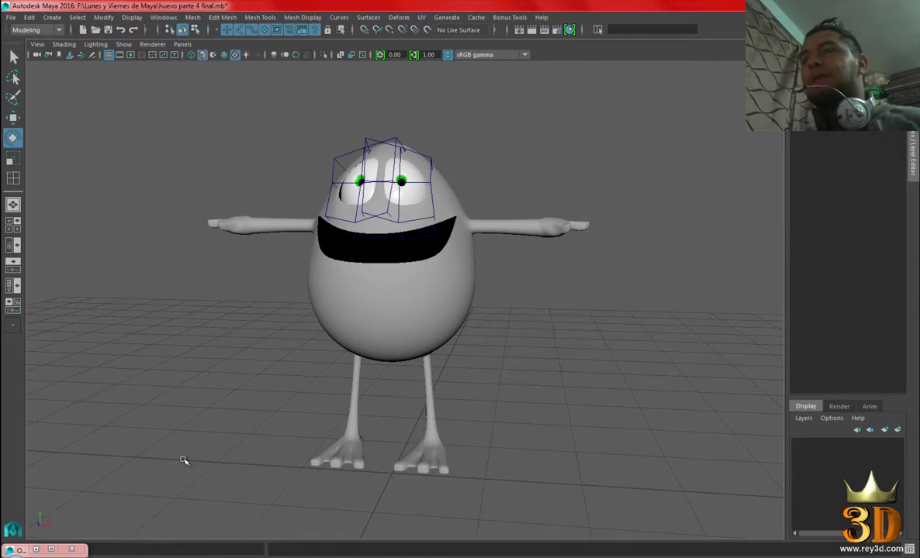
Open the Rey3D Modelado y Texturizado section and scroll through its course tiles.
scroll(462, 376, "up", 5)
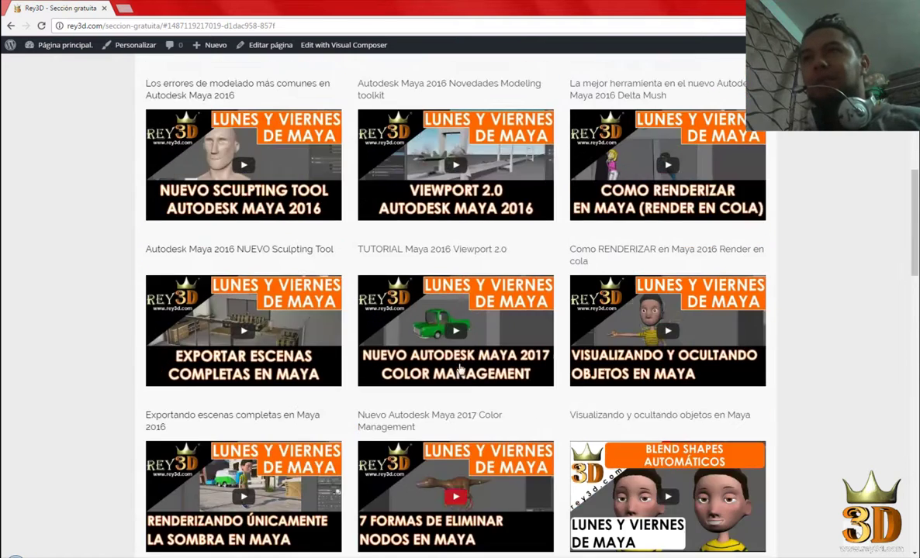
scroll(462, 372, "up", 3)
scroll(461, 368, "up", 4)
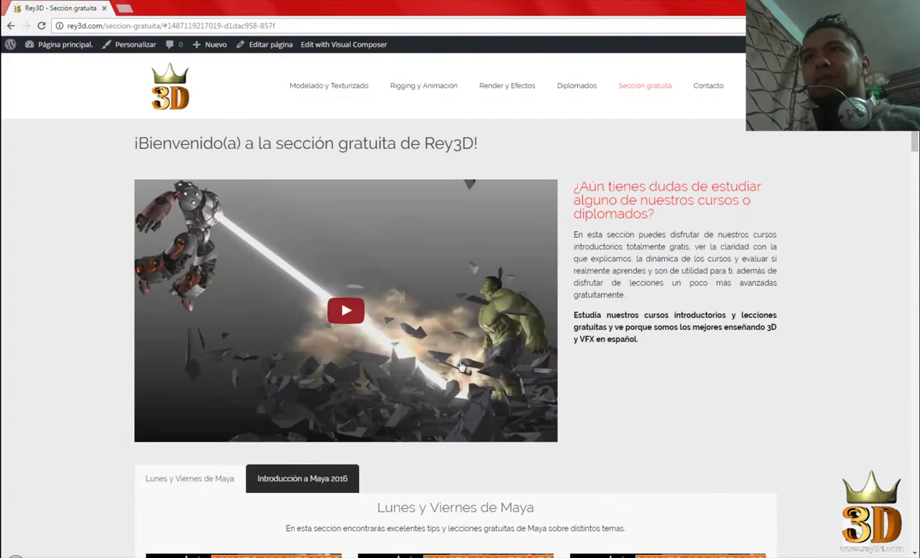
left_click(334, 87)
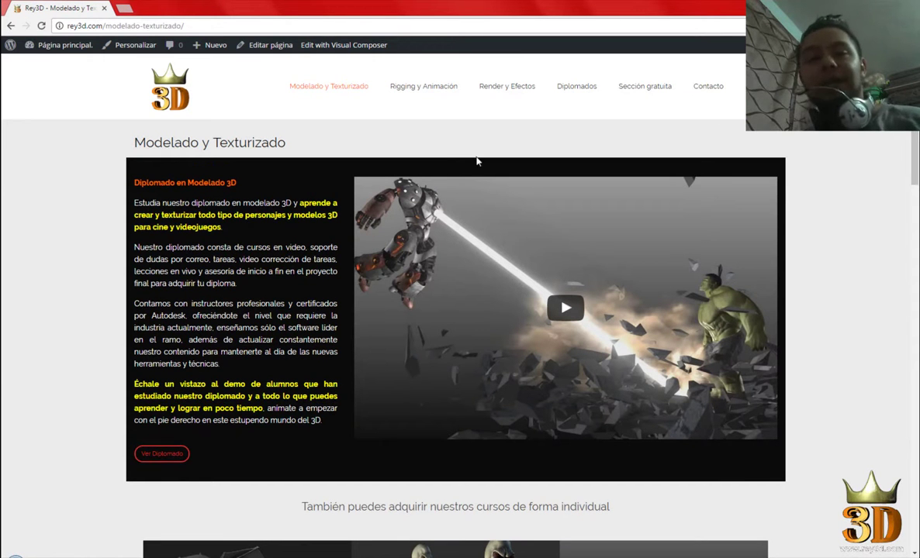
scroll(784, 205, "down", 3)
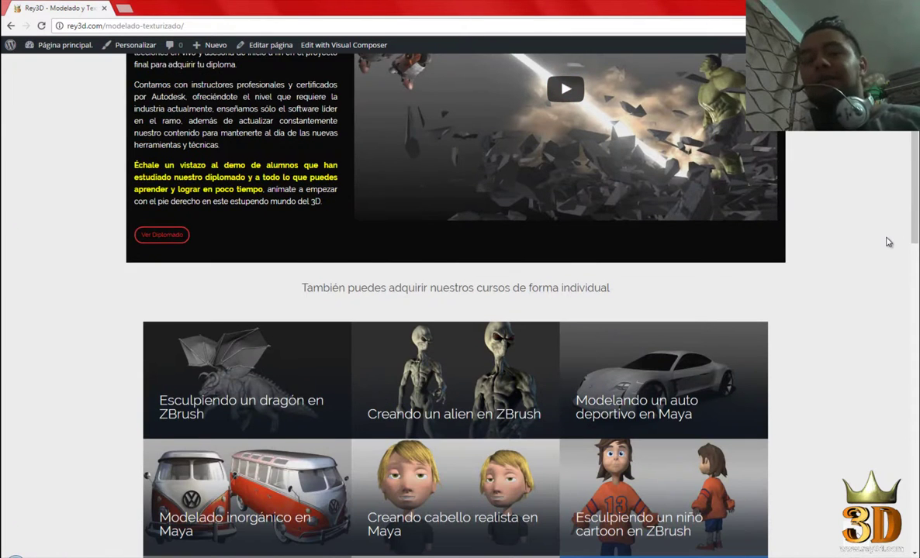
scroll(887, 242, "down", 2)
scroll(888, 242, "down", 1)
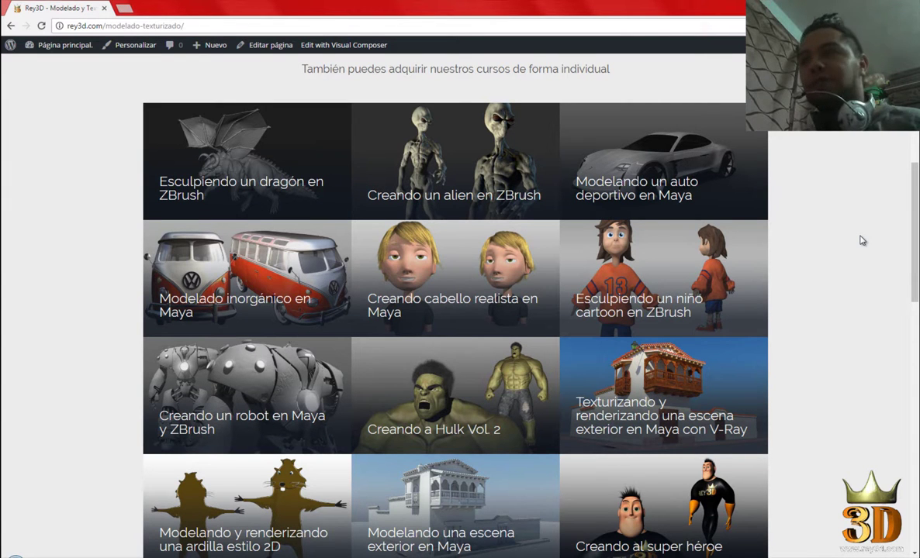
scroll(862, 241, "up", 2)
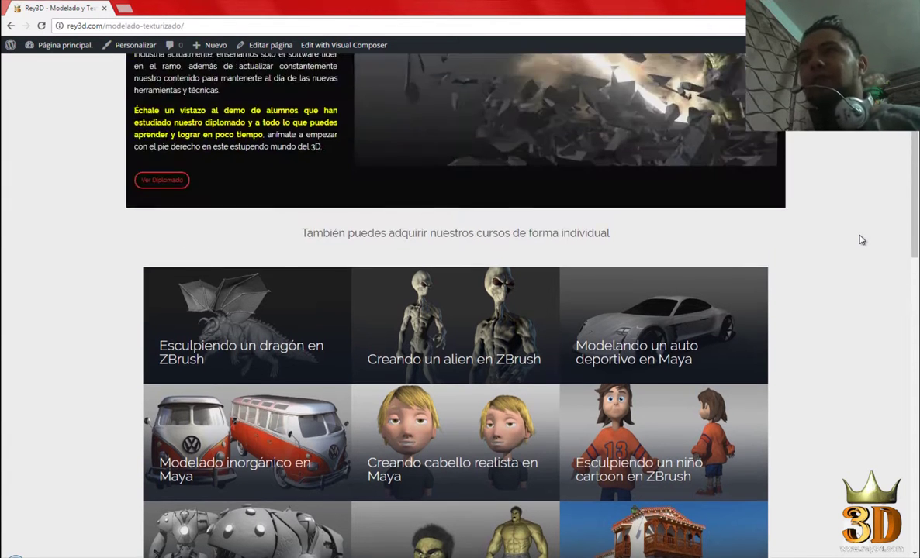
scroll(862, 240, "down", 1)
scroll(862, 240, "up", 5)
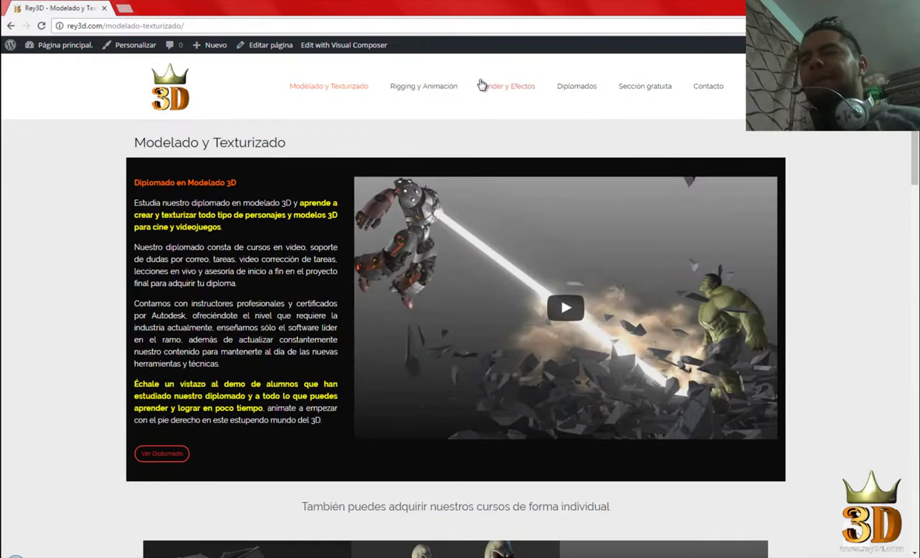
Browse the Rigging y Animación course tiles, then return to Modelado y Texturizado.
left_click(446, 92)
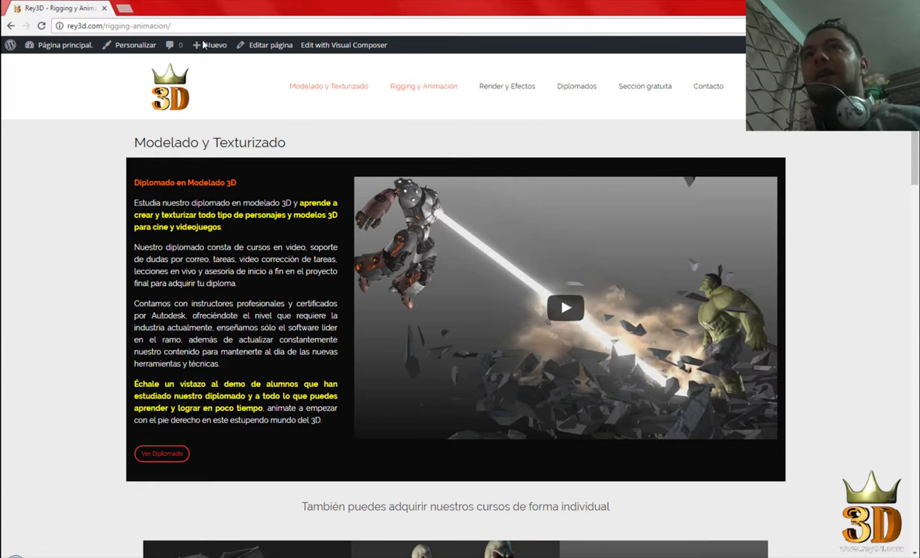
left_click(41, 25)
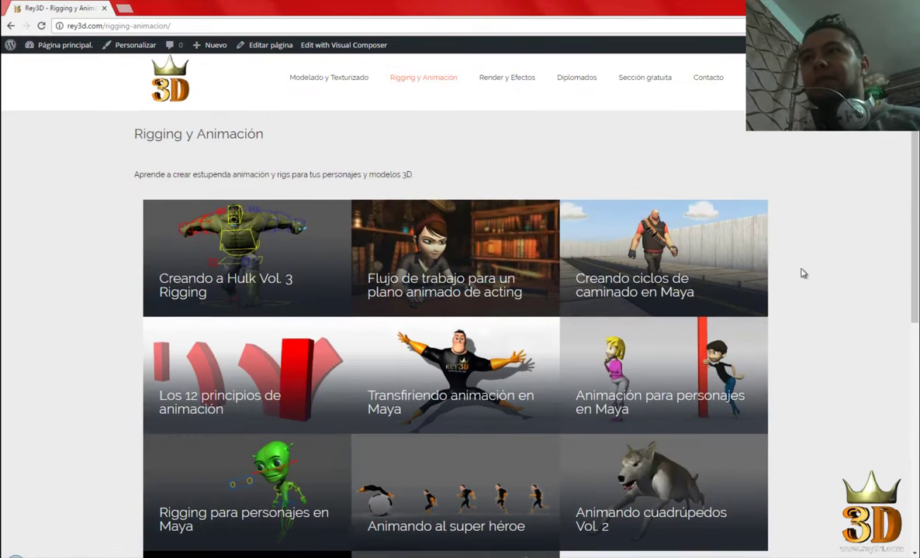
scroll(776, 272, "down", 1)
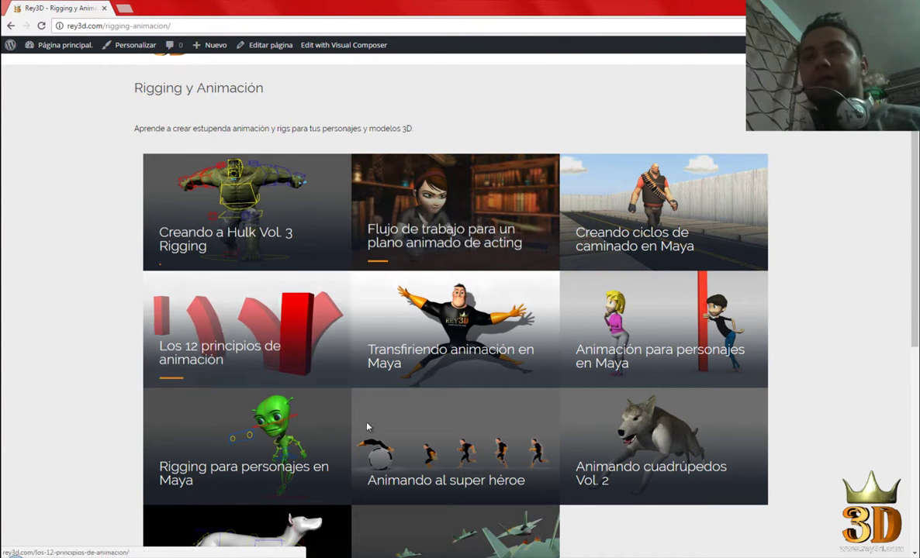
scroll(688, 338, "down", 2)
scroll(687, 338, "down", 2)
scroll(688, 335, "up", 5)
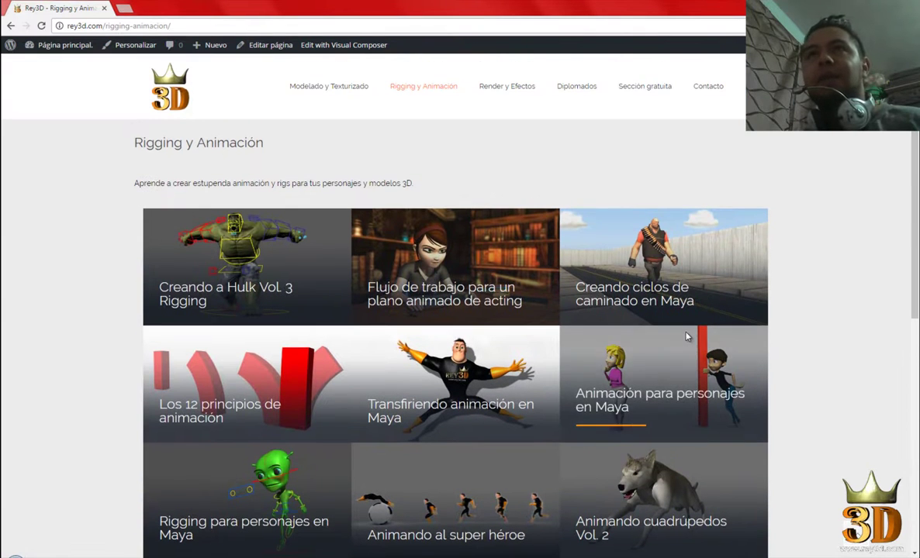
left_click(339, 90)
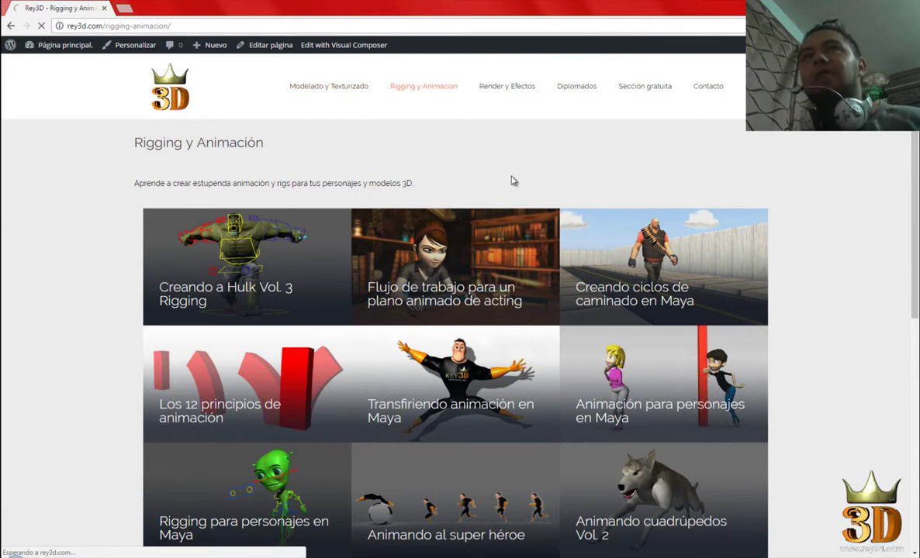